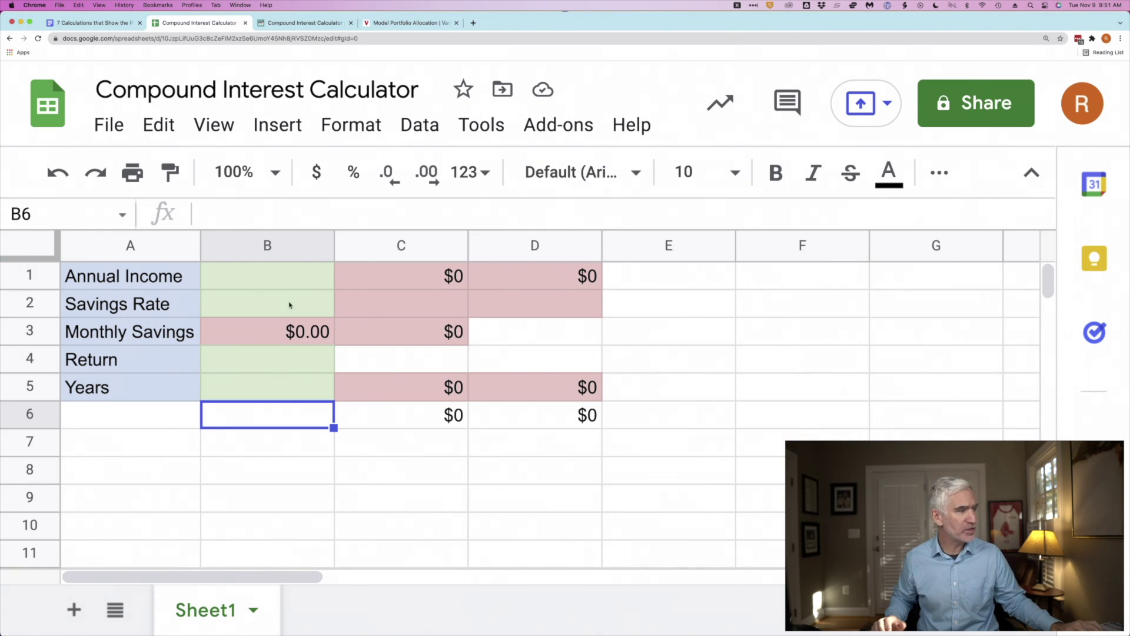
# - Enter $50,000 annual income in B1 and a 5% savings rate in B2
pyautogui.click(278, 283)
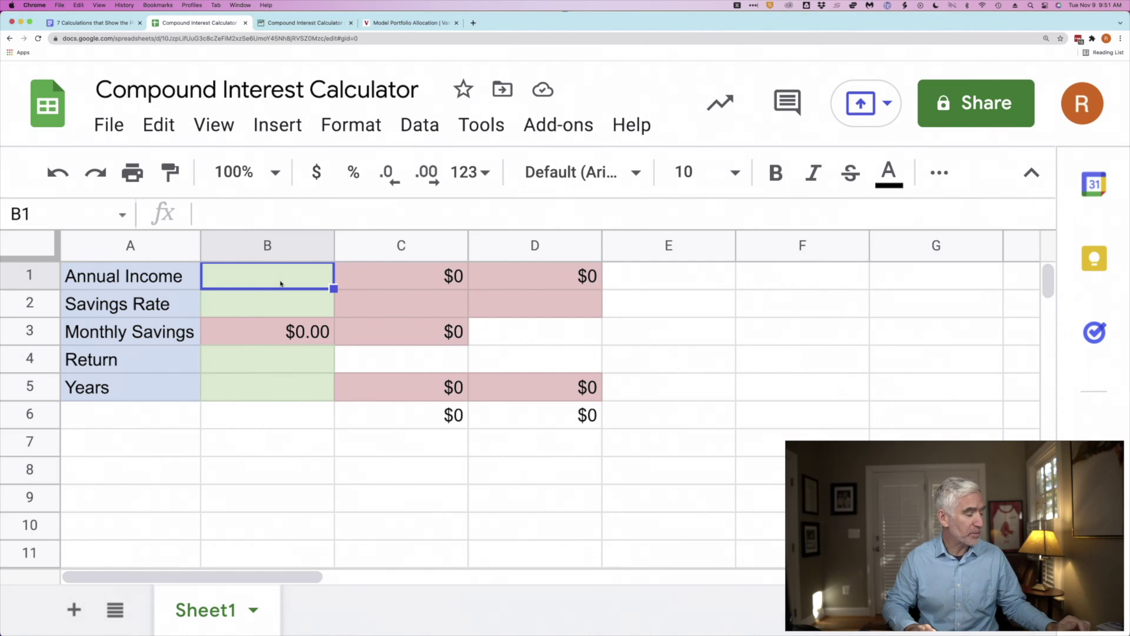
pyautogui.write('5')
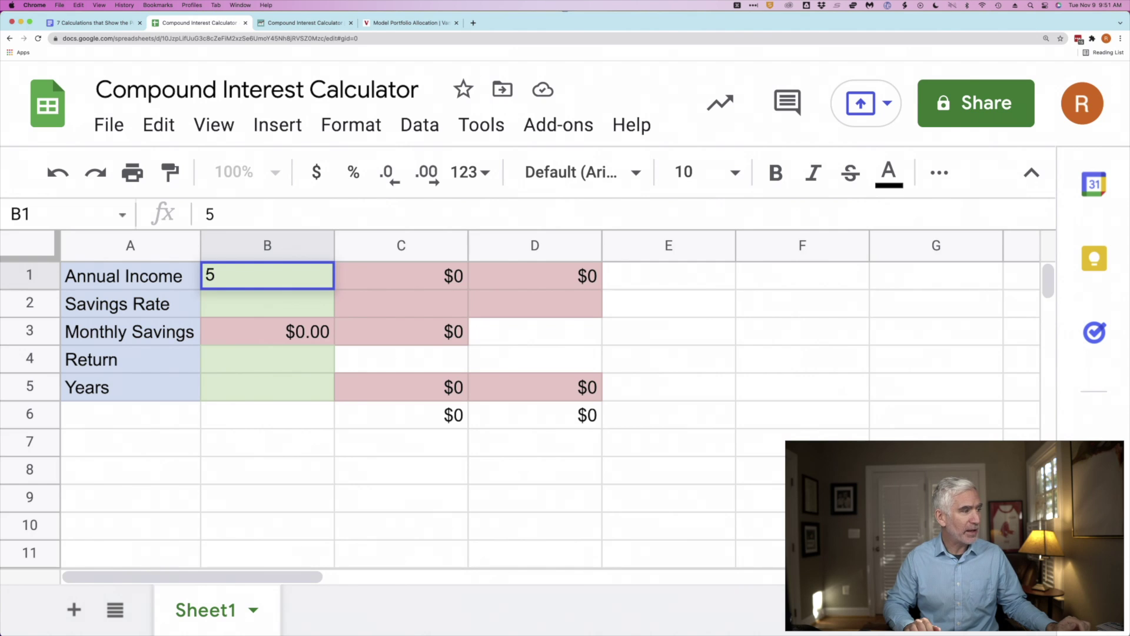
pyautogui.write('0,000')
pyautogui.press('Return')
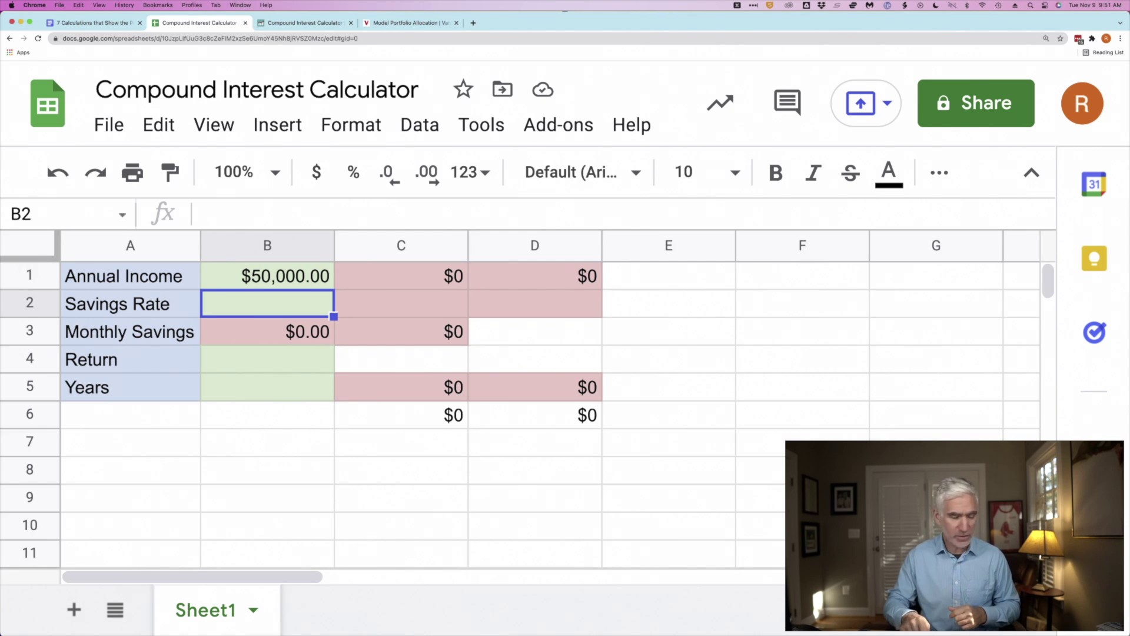
pyautogui.write('5')
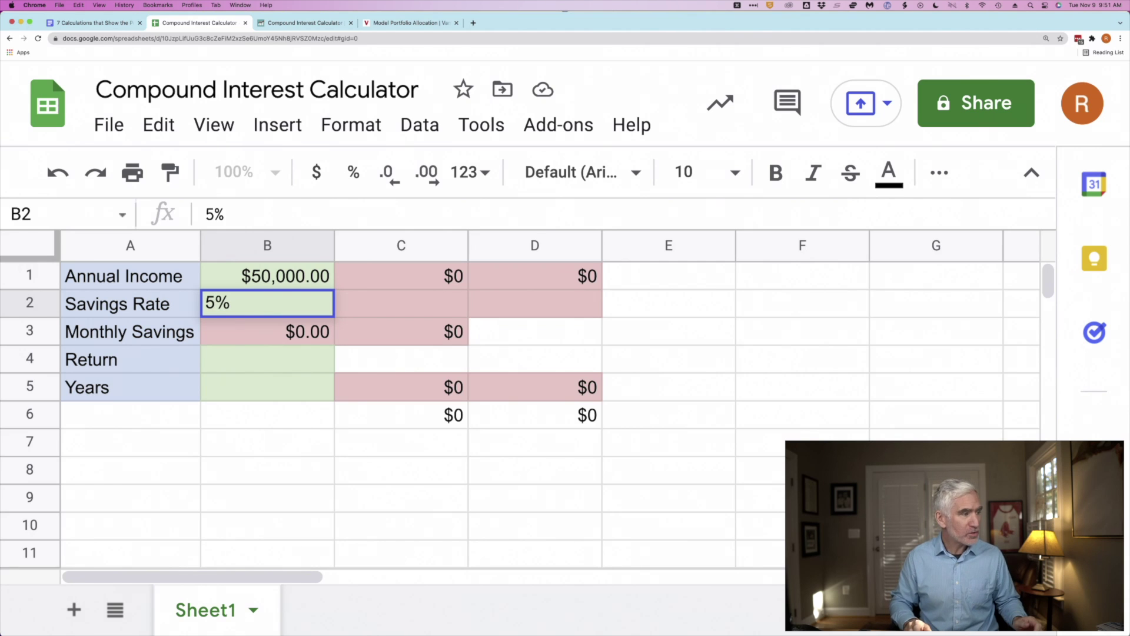
pyautogui.press('Return')
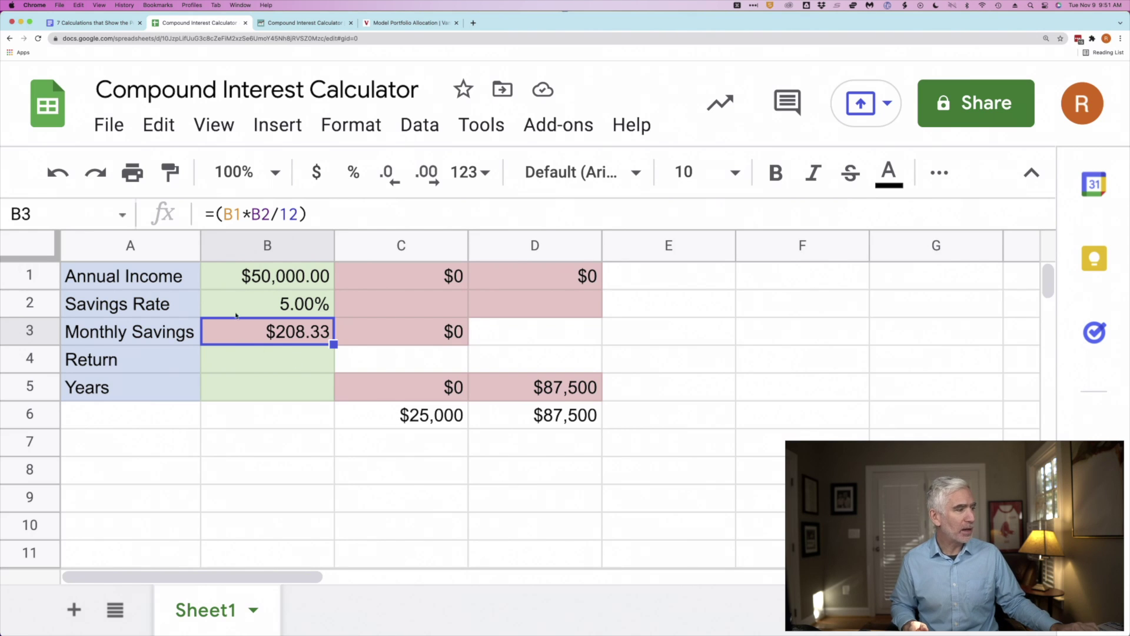
# - Clear the leftover values from C6, C5, D5 and D6
pyautogui.click(401, 417)
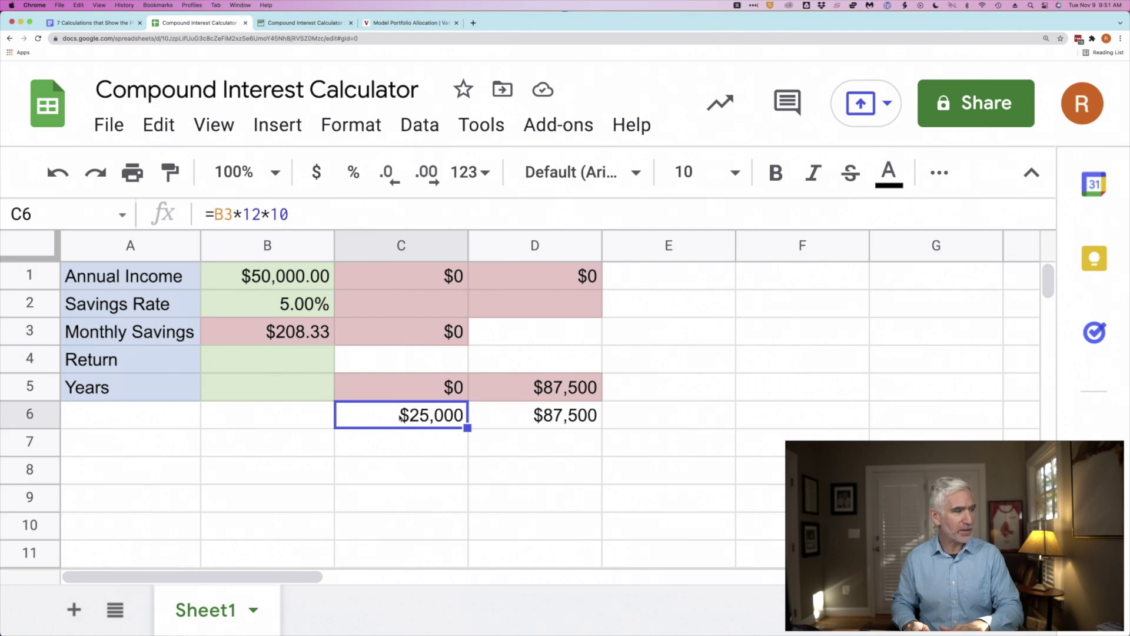
pyautogui.press('Delete')
pyautogui.press('Up')
pyautogui.press('Delete')
pyautogui.press('Right')
pyautogui.press('Delete')
pyautogui.press('Down')
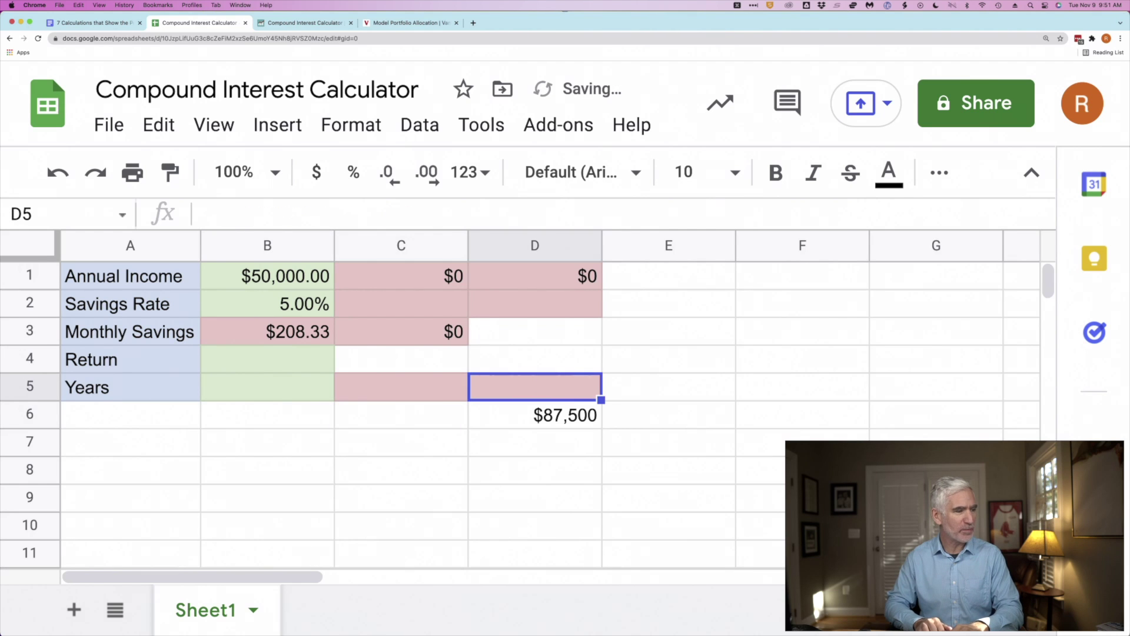
pyautogui.press('Delete')
pyautogui.press('Left')
pyautogui.press('Left')
# - Enter a 0% return in B4 and 45 years in B5
pyautogui.click(267, 359)
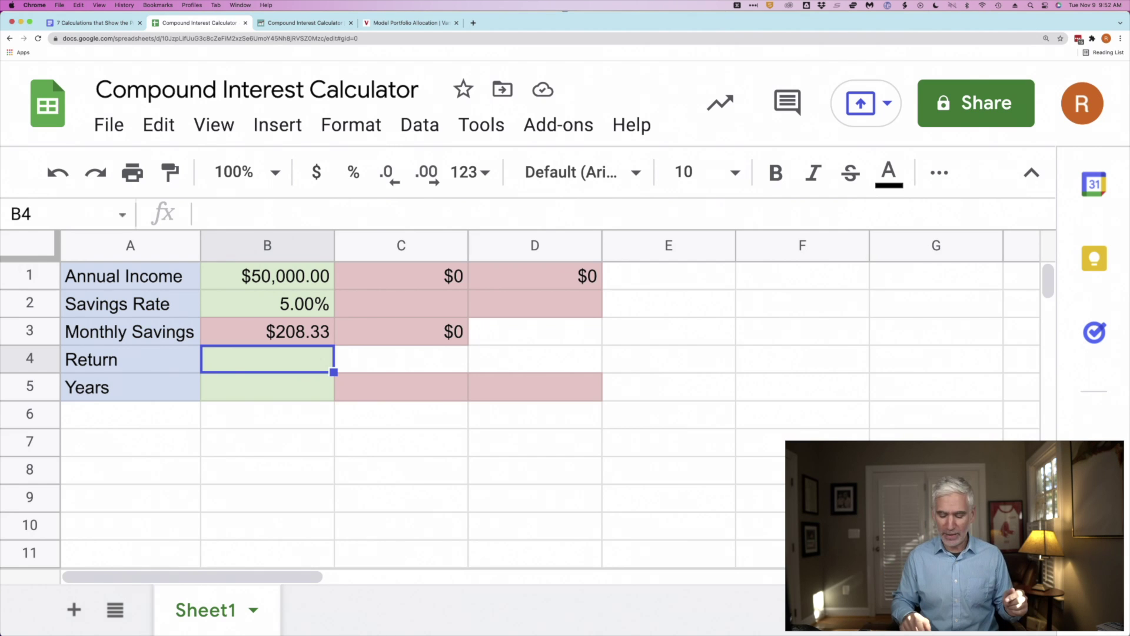
pyautogui.write('0')
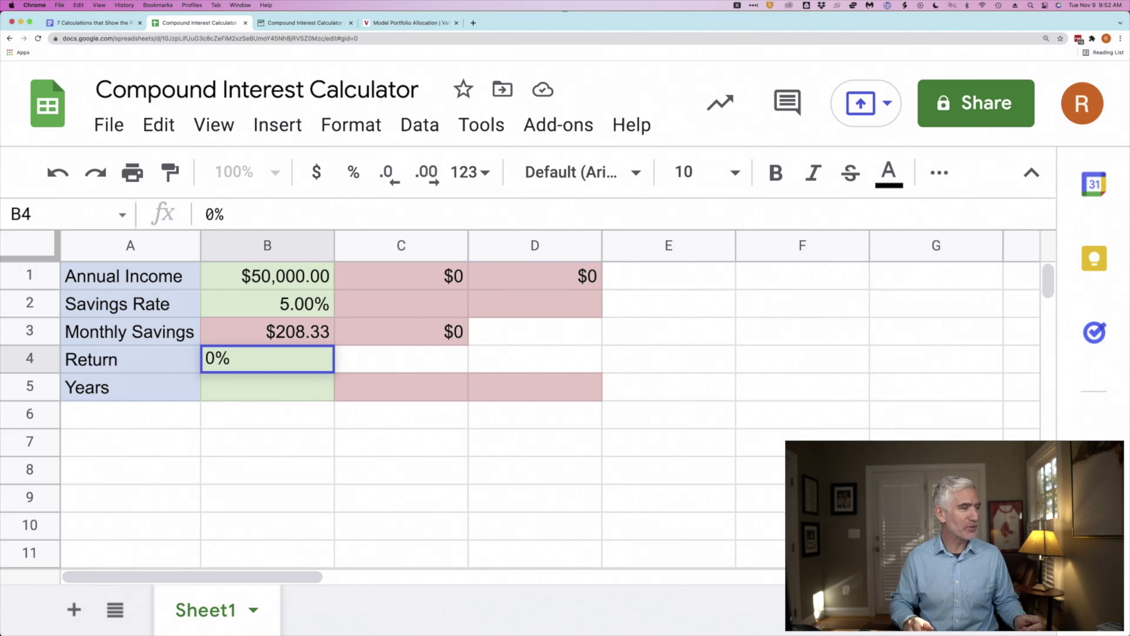
pyautogui.press('Return')
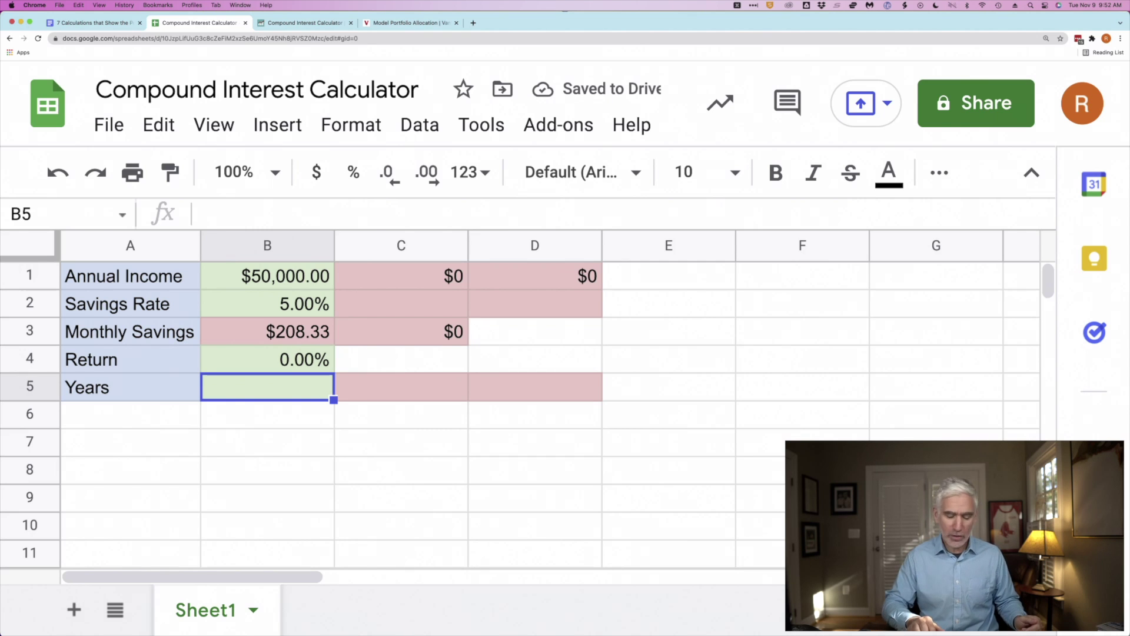
pyautogui.write('45')
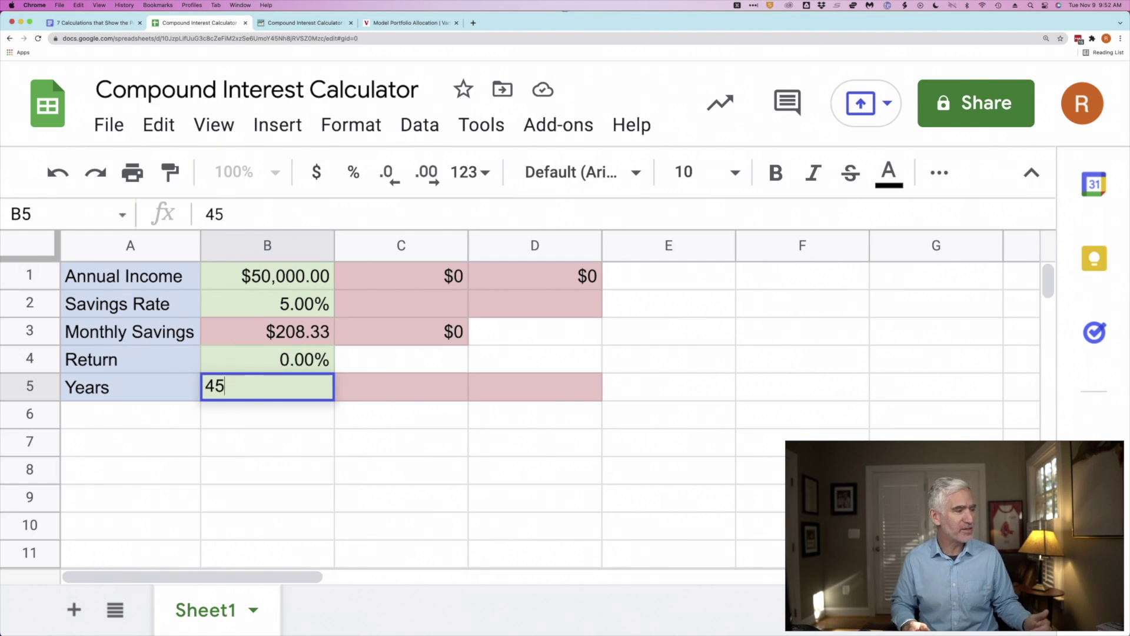
pyautogui.press('Return')
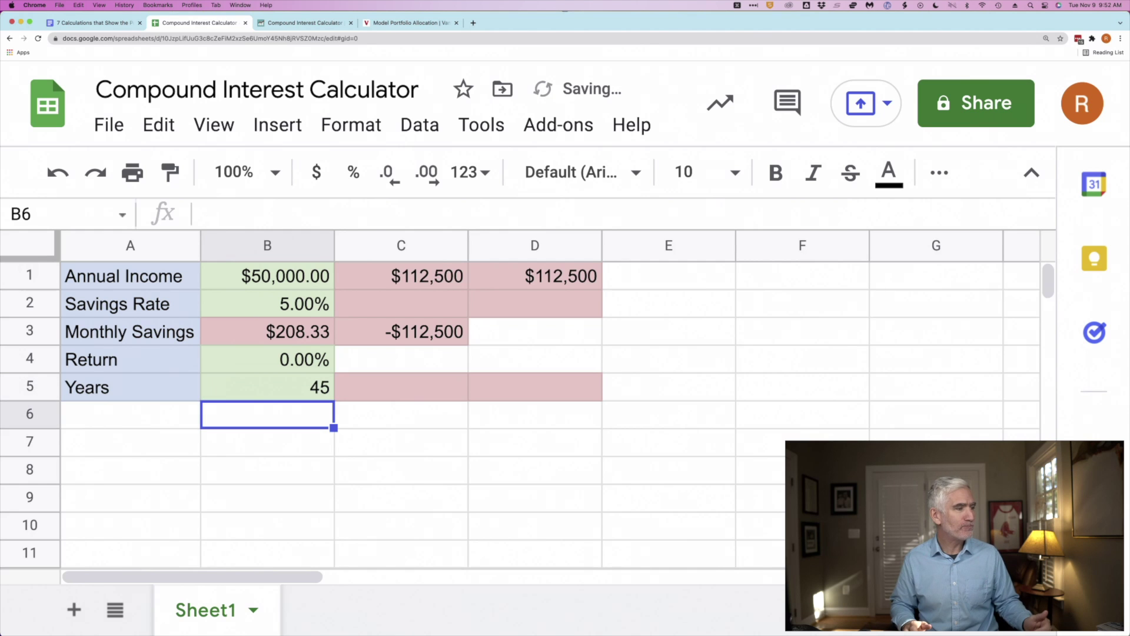
# - Clear the -$112,500 difference in C3 and check C1's future-value formula
pyautogui.click(447, 333)
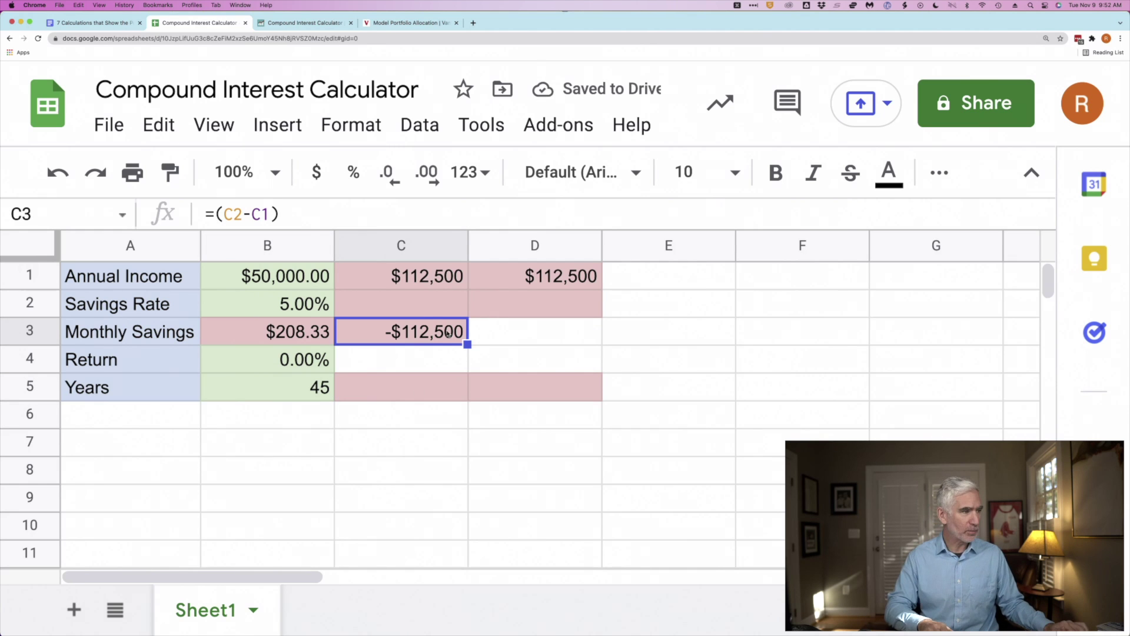
pyautogui.press('Delete')
pyautogui.click(409, 283)
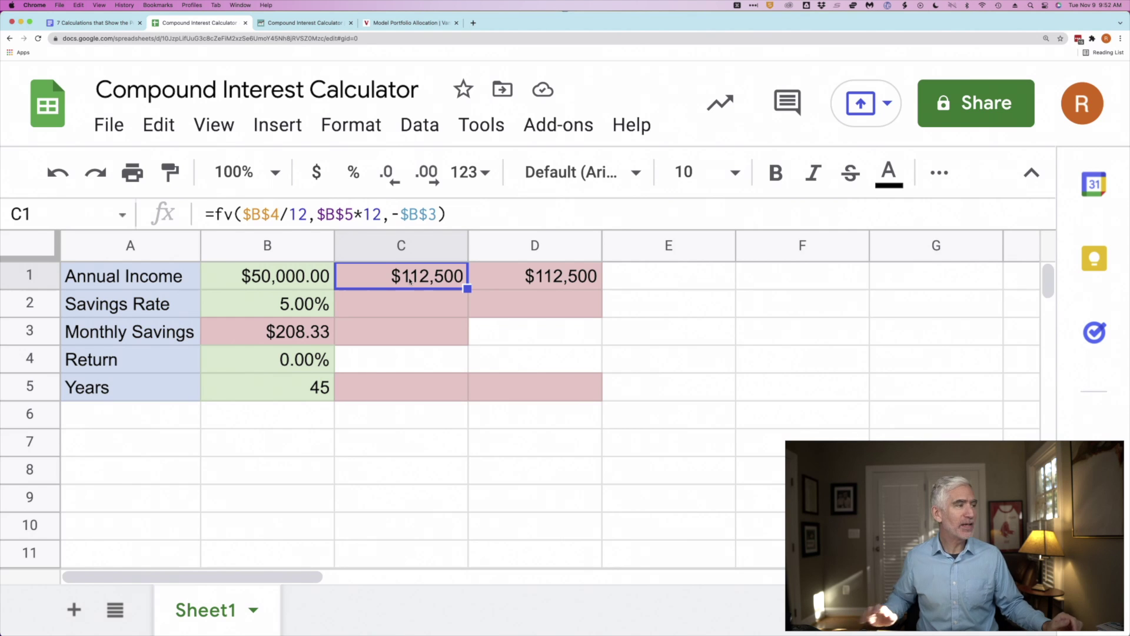
pyautogui.click(288, 360)
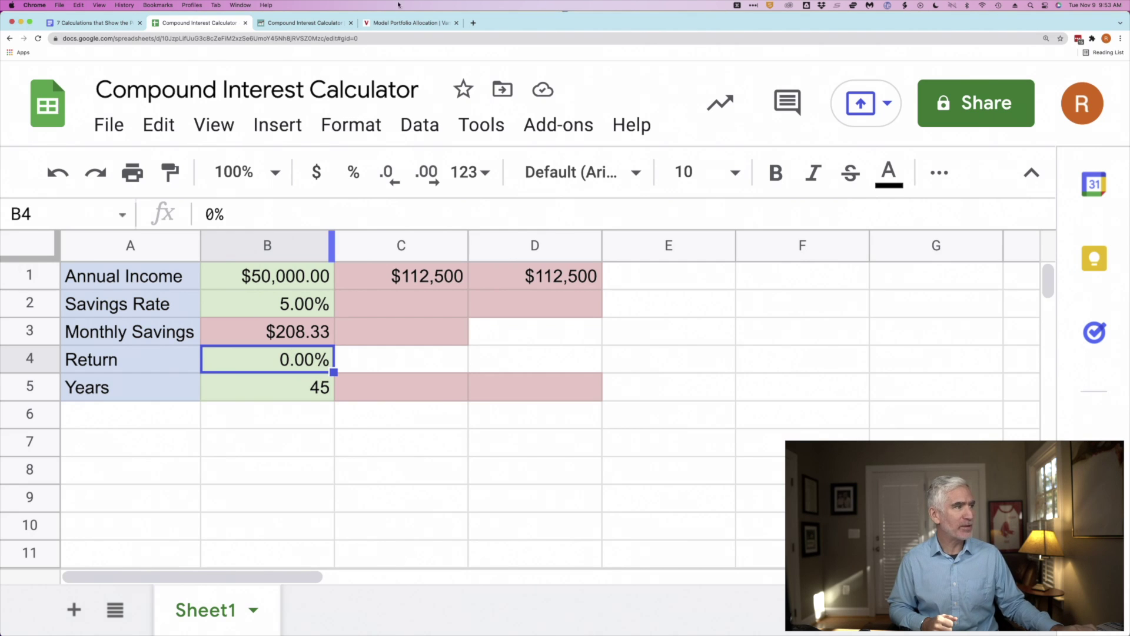
pyautogui.click(407, 22)
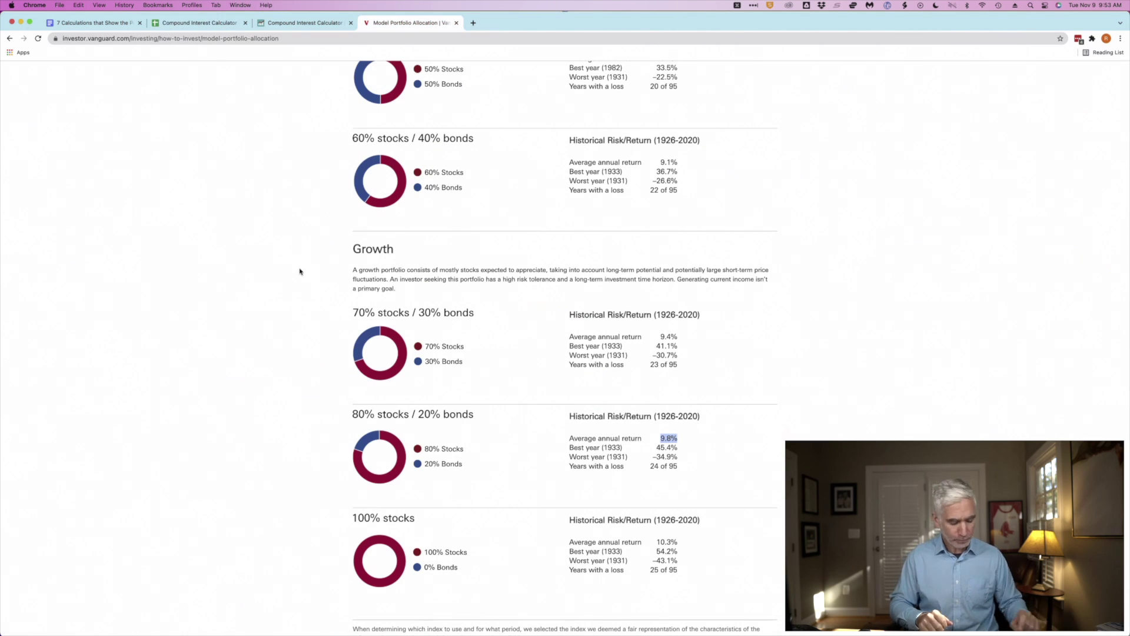
pyautogui.press('super+plus')
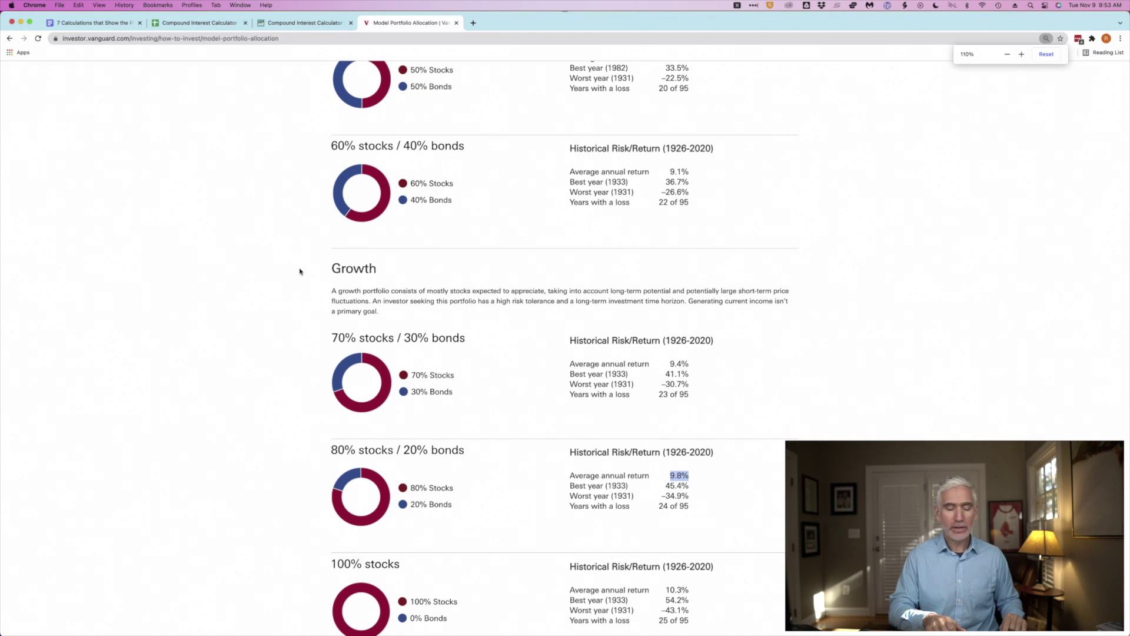
pyautogui.scroll(-1, 300, 271)
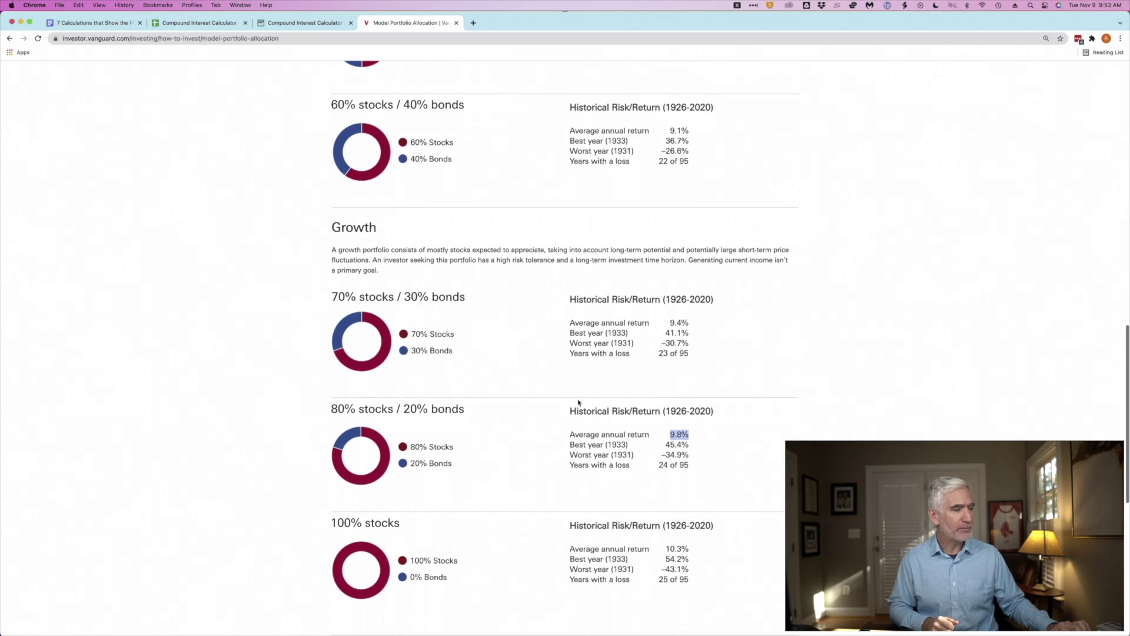
pyautogui.click(608, 420)
pyautogui.scroll(-1, 669, 424)
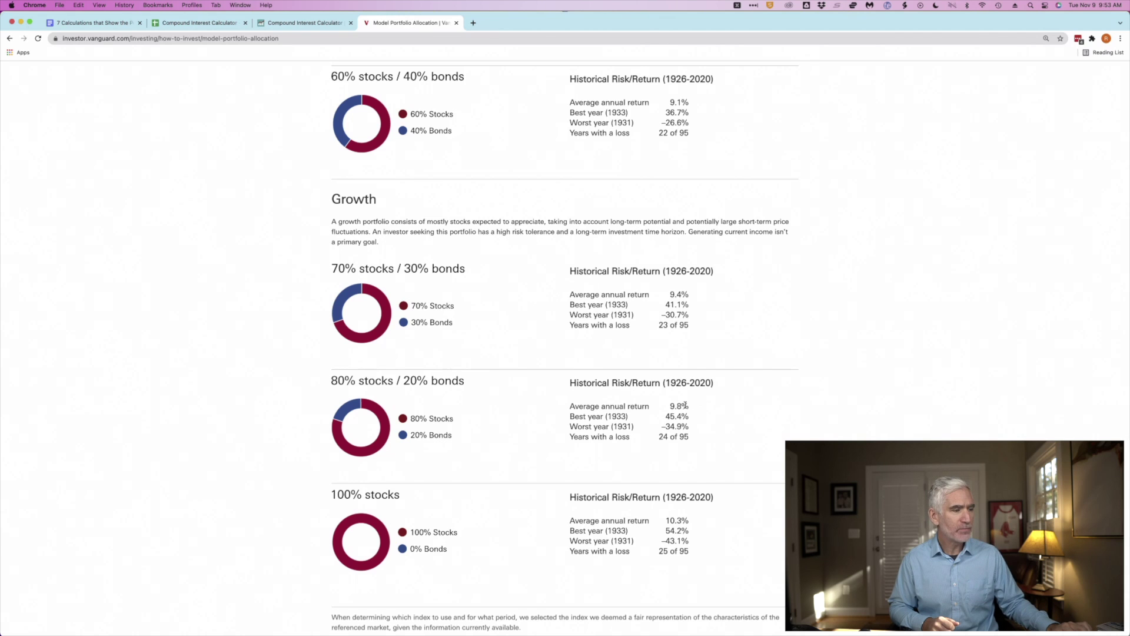
pyautogui.moveTo(686, 405); pyautogui.dragTo(664, 407)
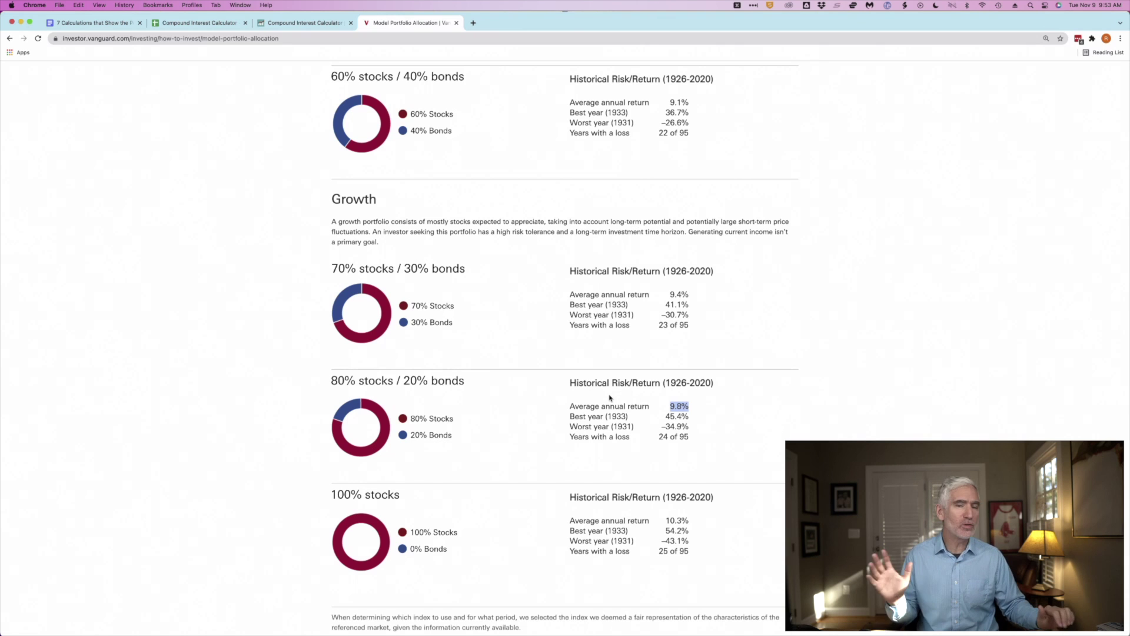
pyautogui.click(180, 25)
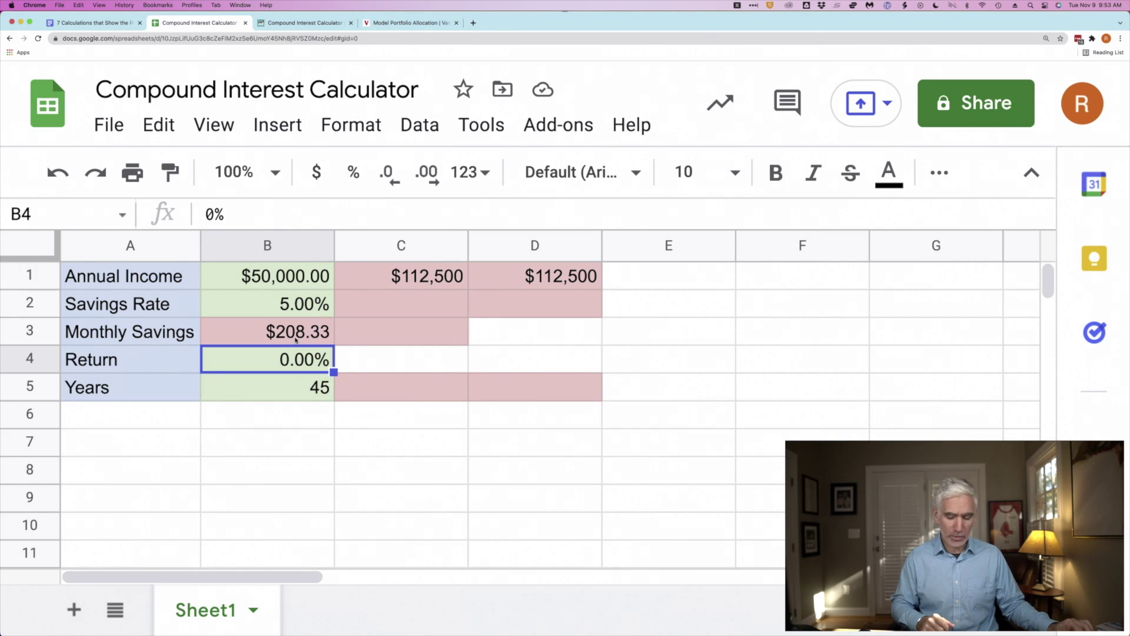
# - Set the return to 9.8% and review C1's $2,035,947 future value and D1's contributions formula
pyautogui.write('9.8')
pyautogui.press('Return')
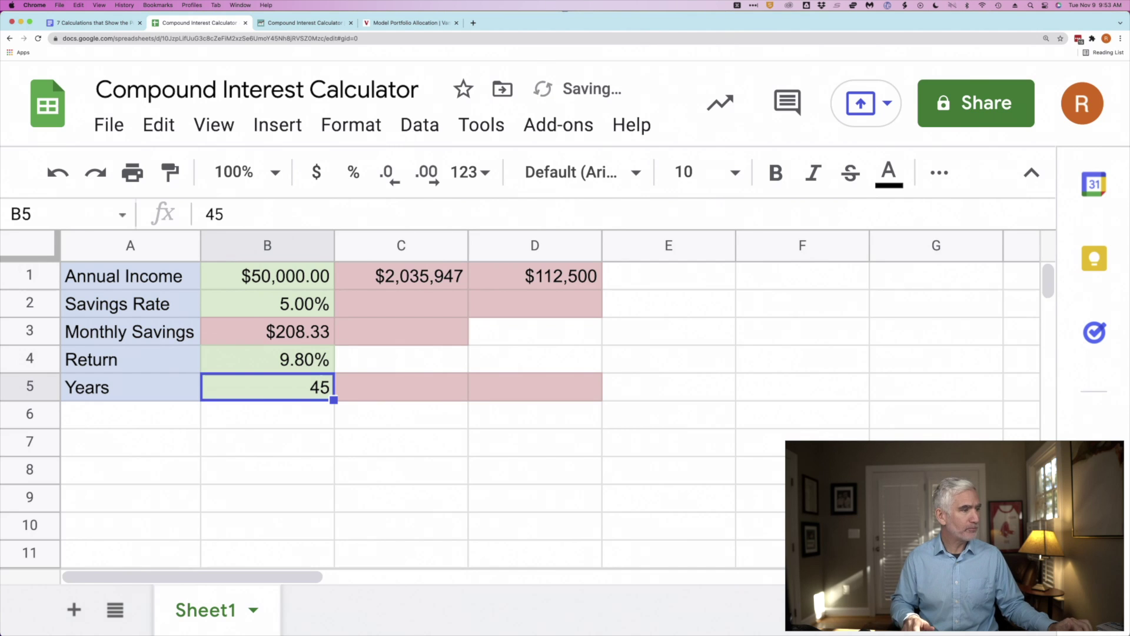
pyautogui.click(387, 283)
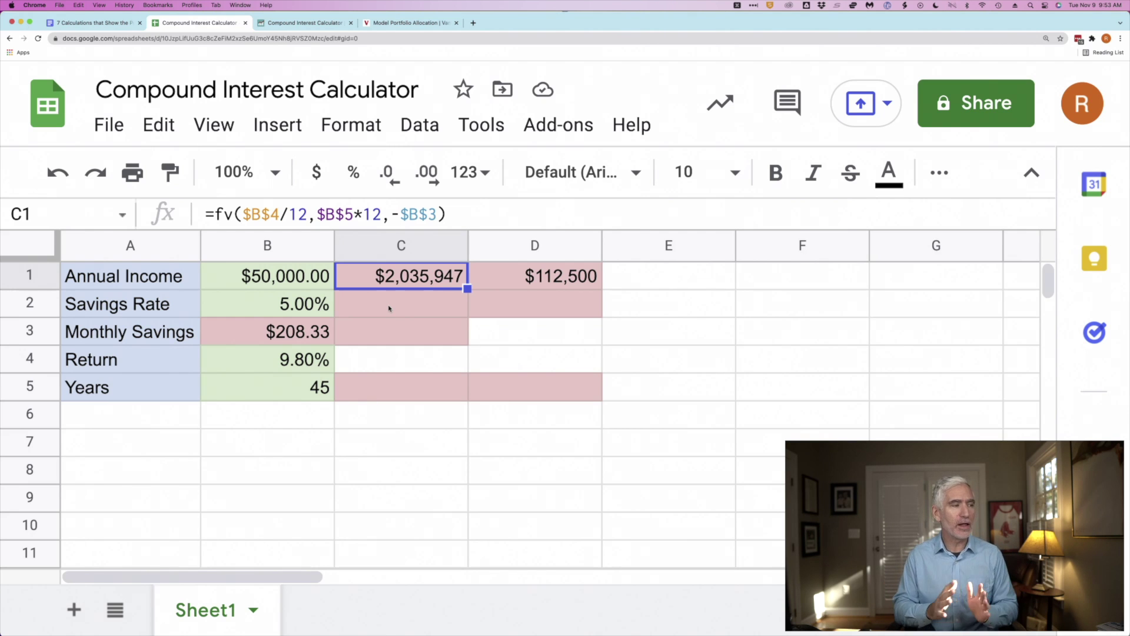
pyautogui.click(492, 278)
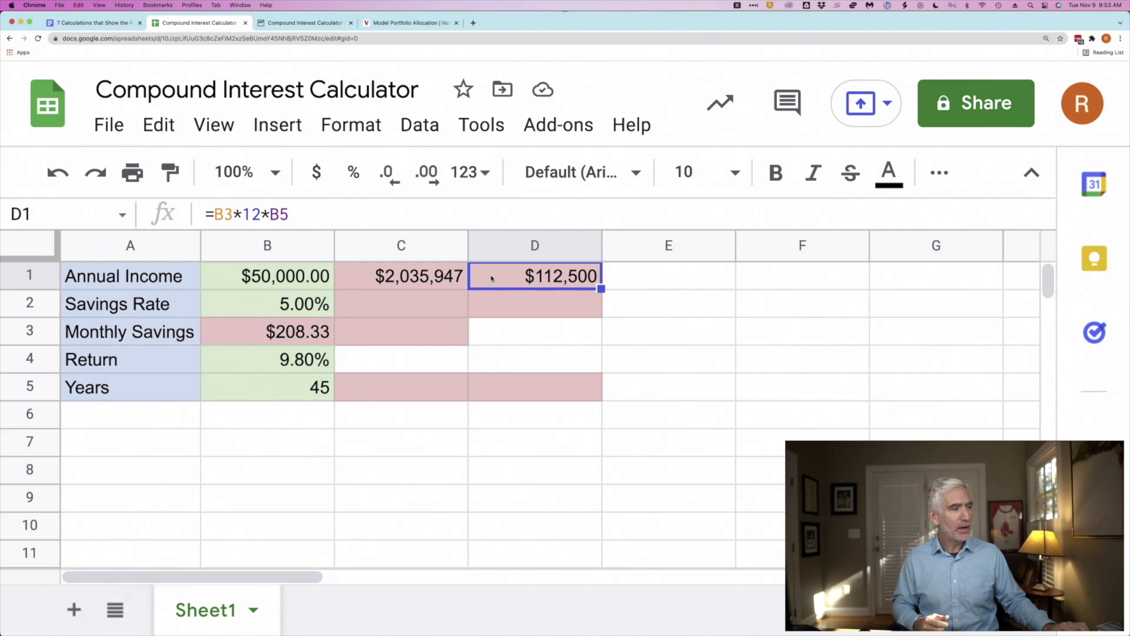
pyautogui.click(437, 281)
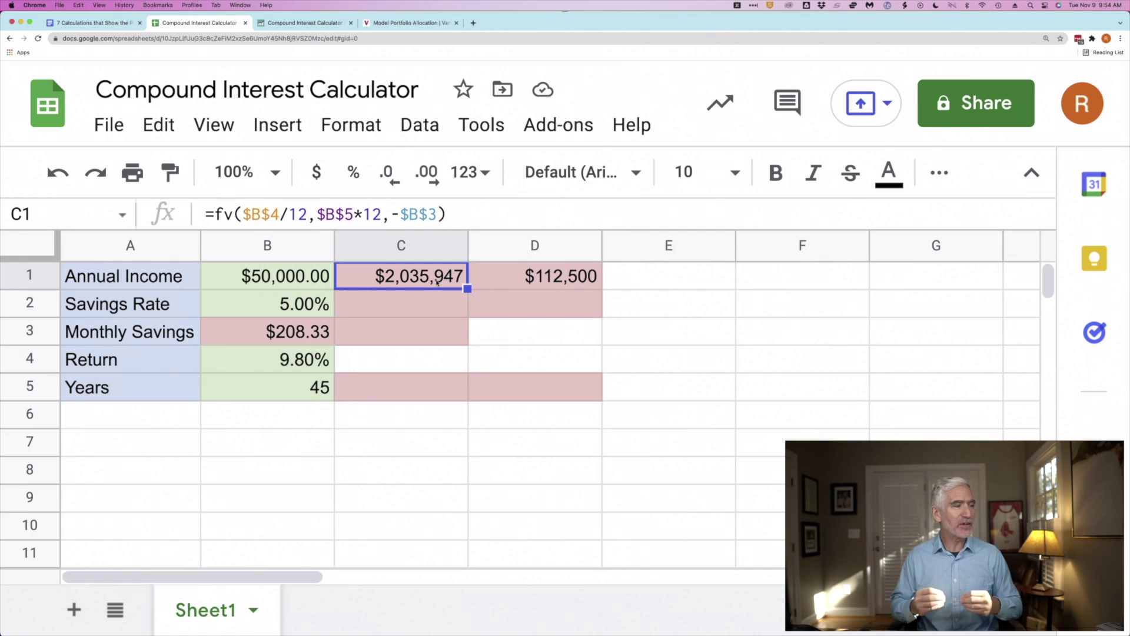
pyautogui.click(489, 274)
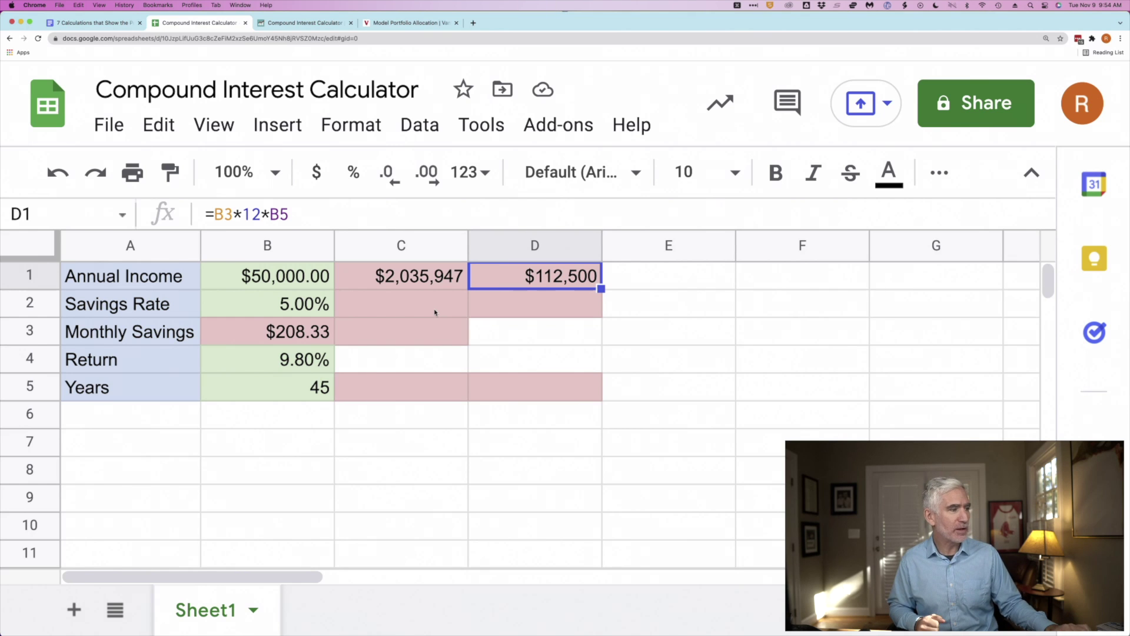
pyautogui.click(305, 393)
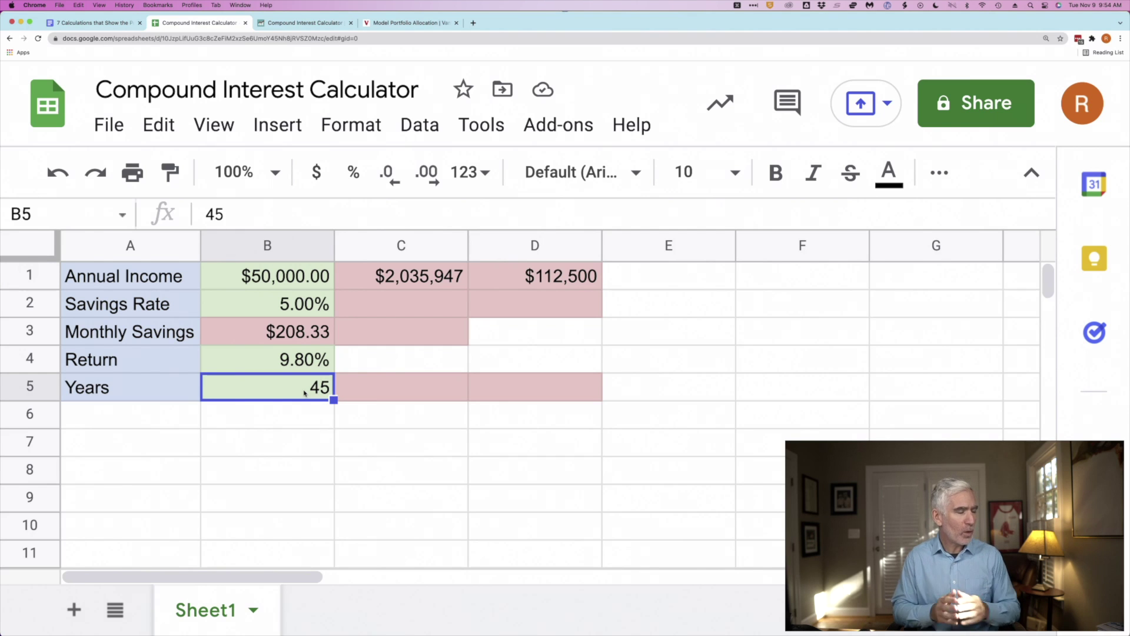
# - Paste C1's formula into C2 and change its years to 44, giving $1,844,252
pyautogui.click(378, 280)
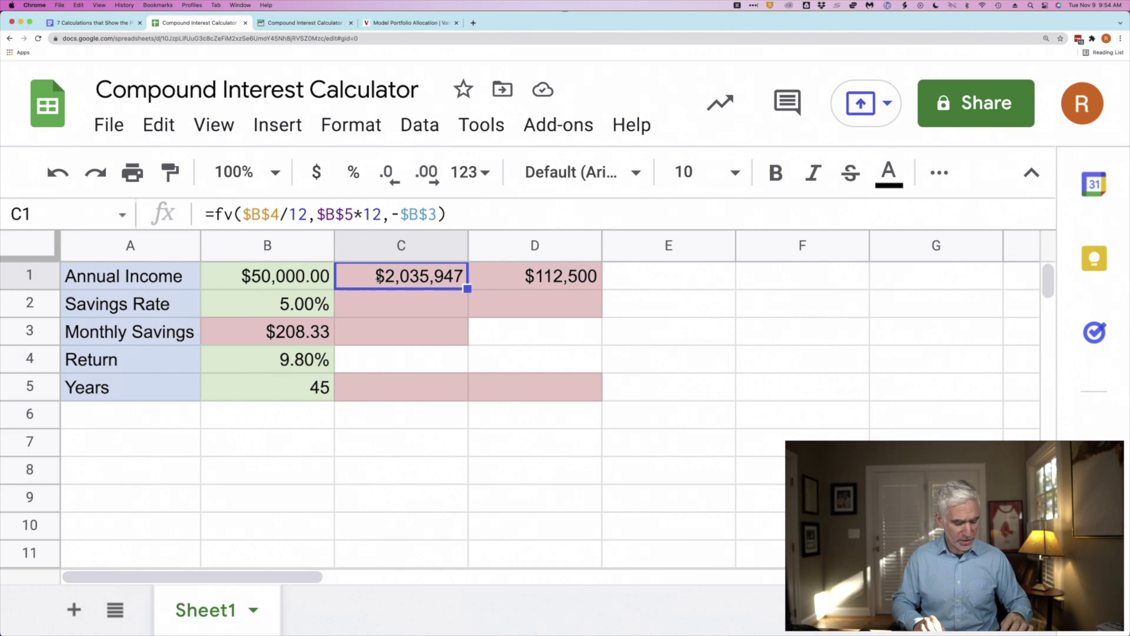
pyautogui.press('Down')
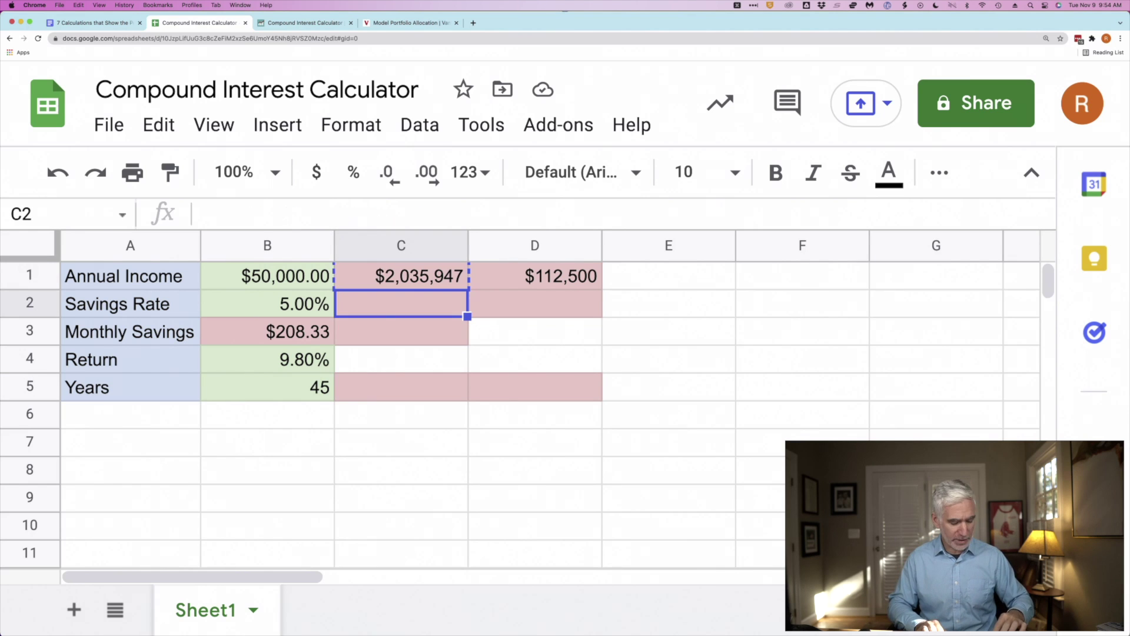
pyautogui.write('$2,035,947')
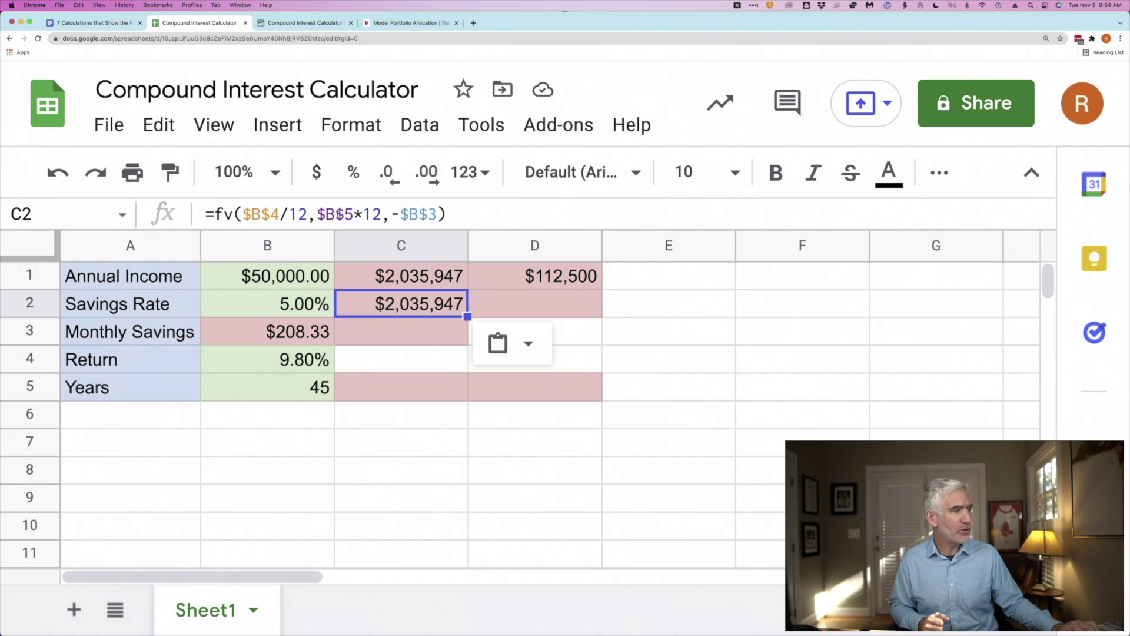
pyautogui.click(352, 214)
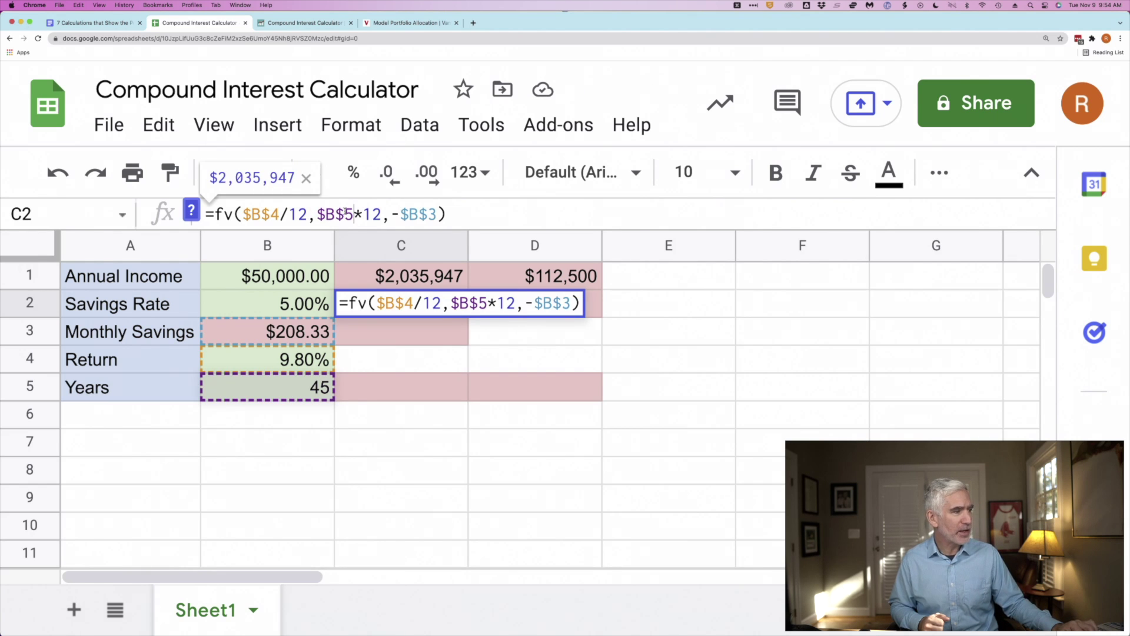
pyautogui.press('BackSpace')
pyautogui.press('BackSpace')
pyautogui.press('BackSpace')
pyautogui.press('BackSpace')
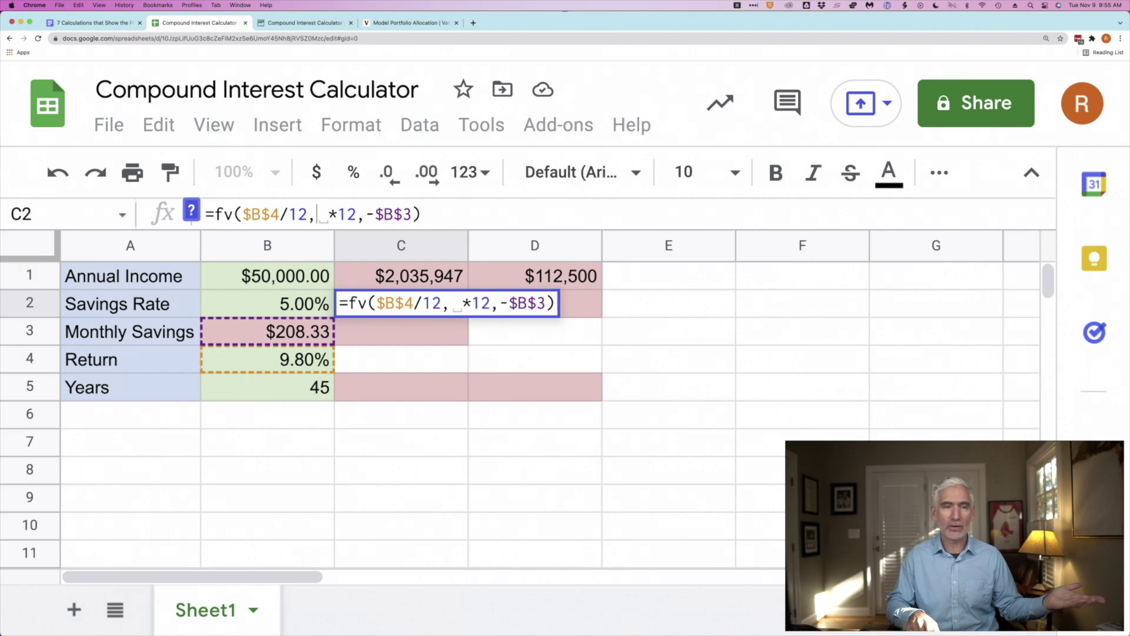
pyautogui.write('44')
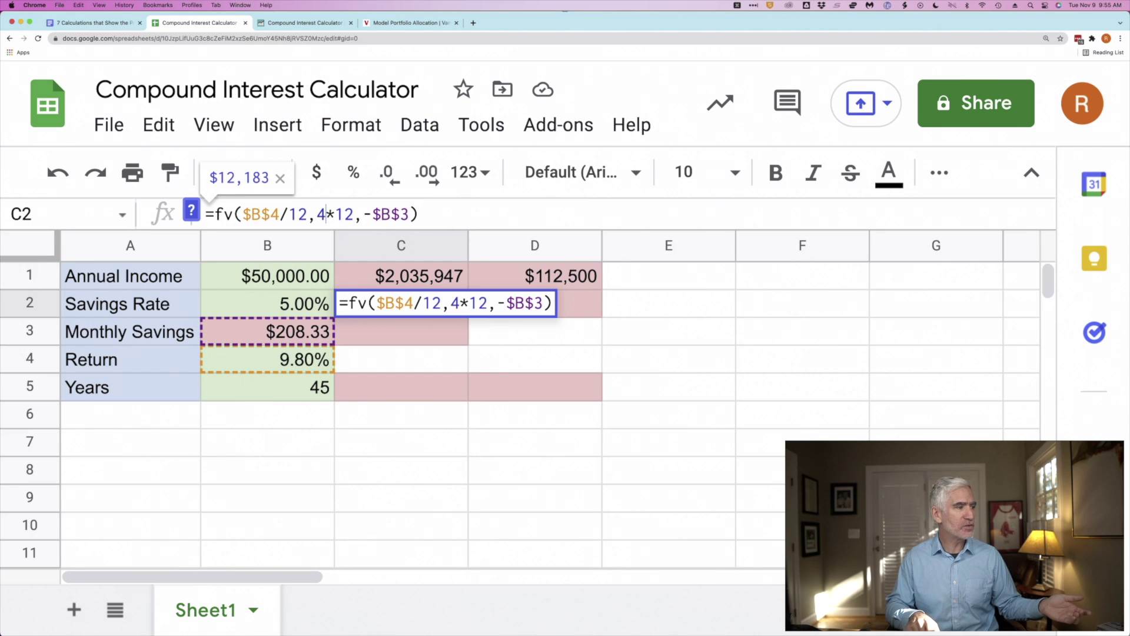
pyautogui.press('Return')
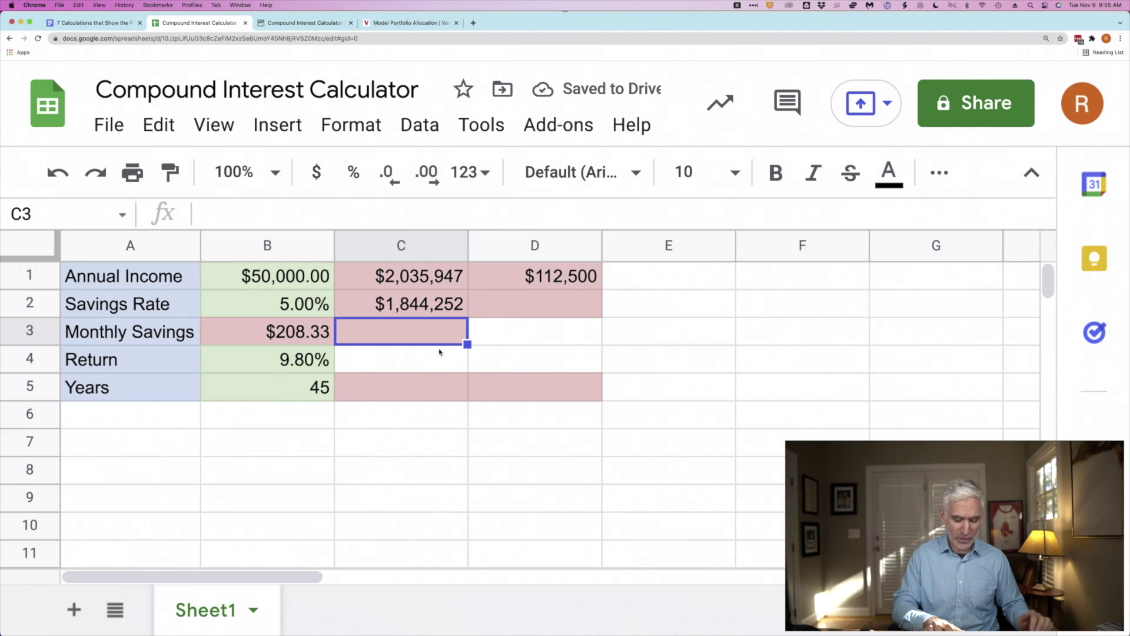
# - Enter =C1-C2 in C3 to show the $191,695 difference
pyautogui.write('=')
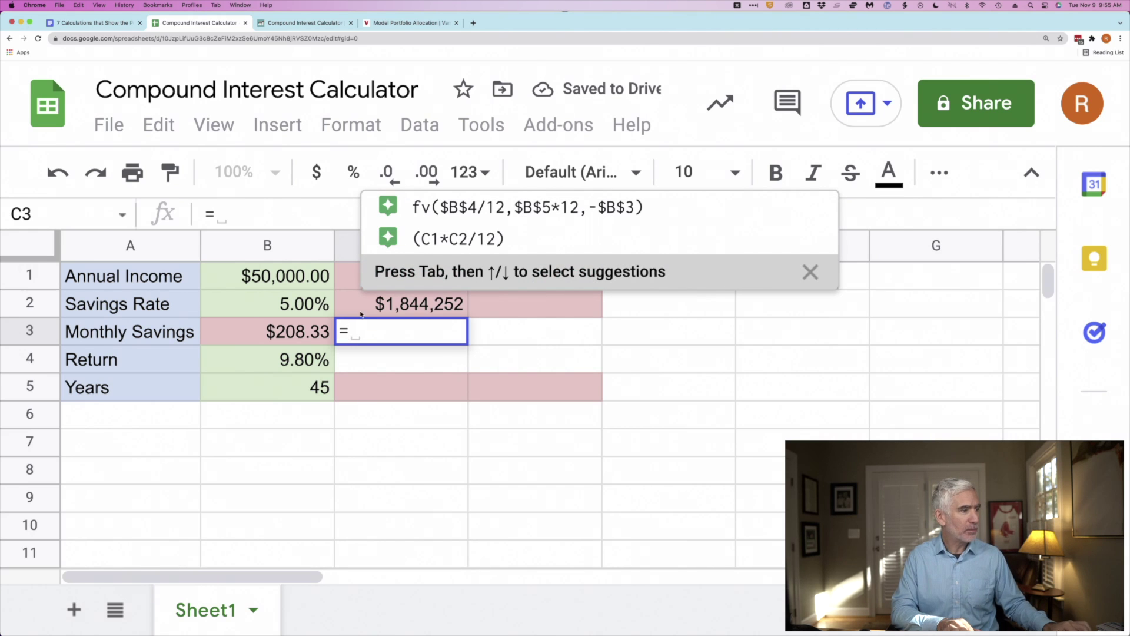
pyautogui.click(354, 280)
pyautogui.write('-')
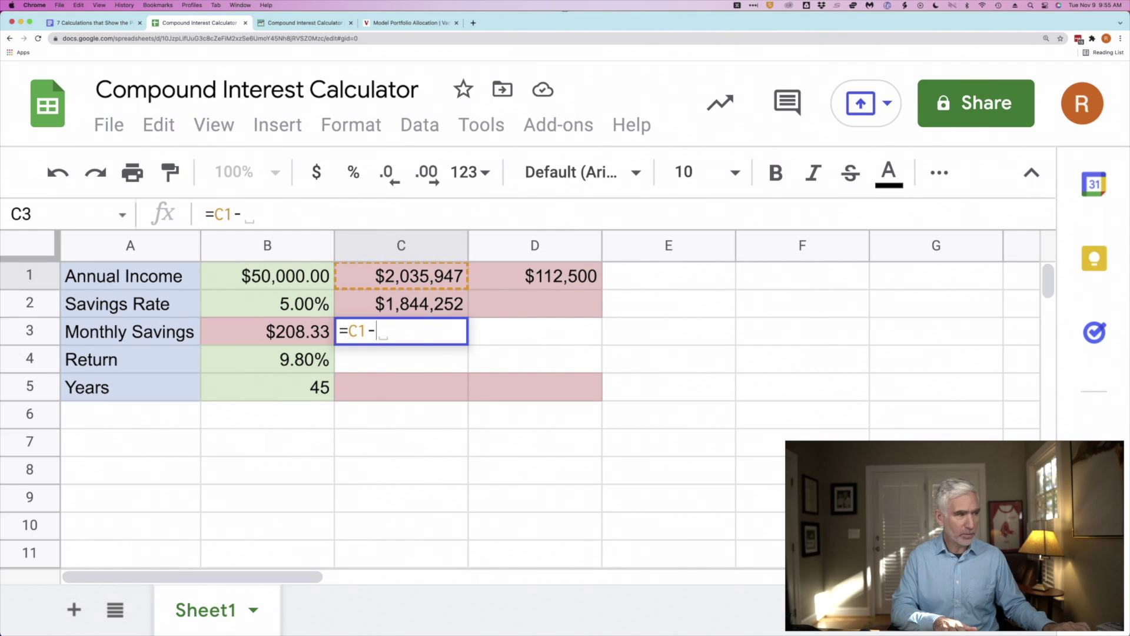
pyautogui.click(428, 304)
pyautogui.press('Return')
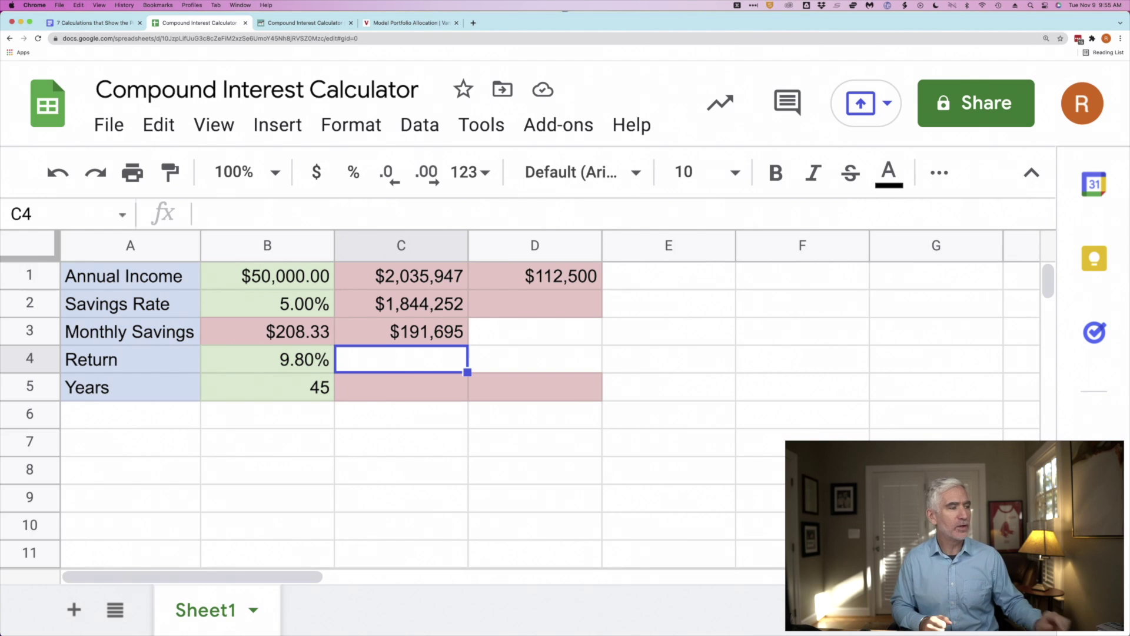
pyautogui.click(413, 334)
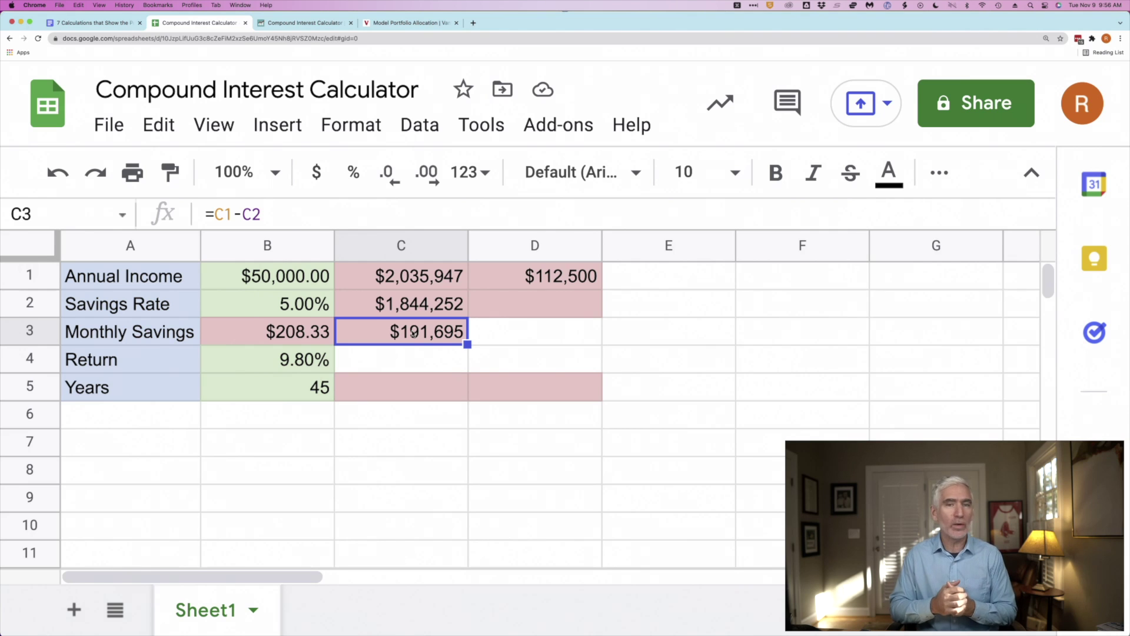
pyautogui.click(395, 305)
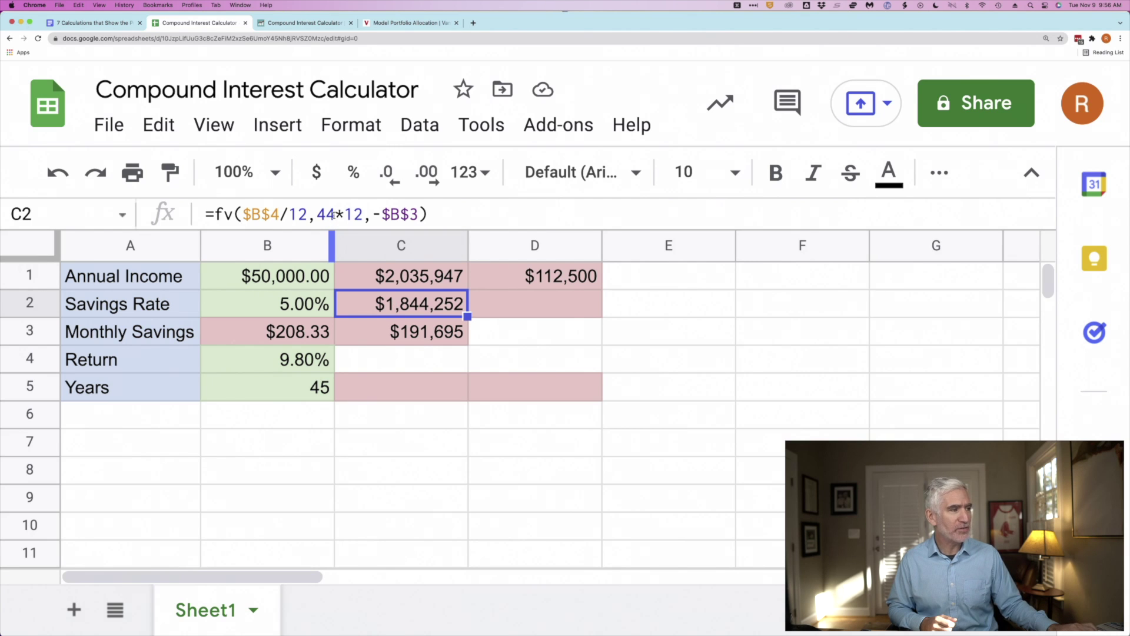
# - Change C2's formula from 44 to 38 years ($1,015,508) and clear C3
pyautogui.click(333, 215)
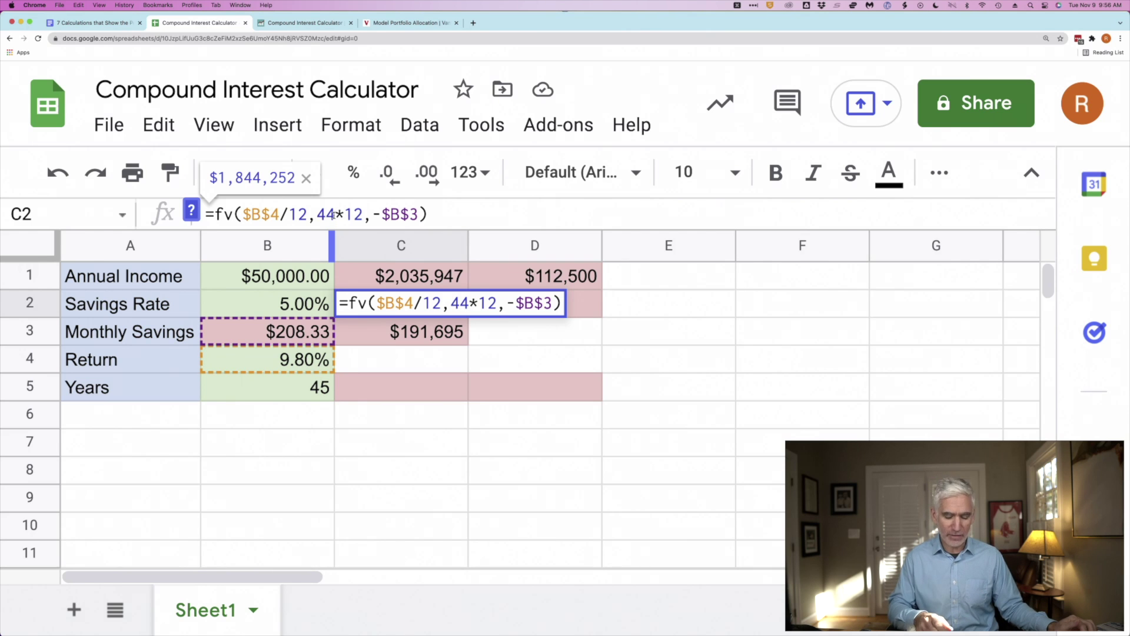
pyautogui.press('BackSpace')
pyautogui.press('BackSpace')
pyautogui.write('38')
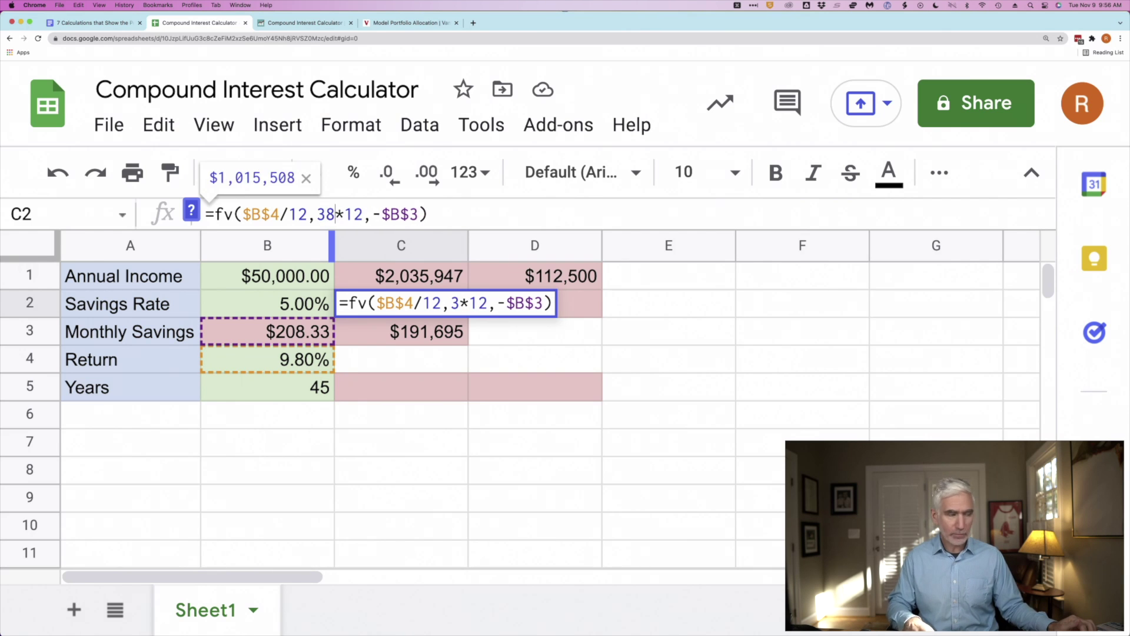
pyautogui.press('Return')
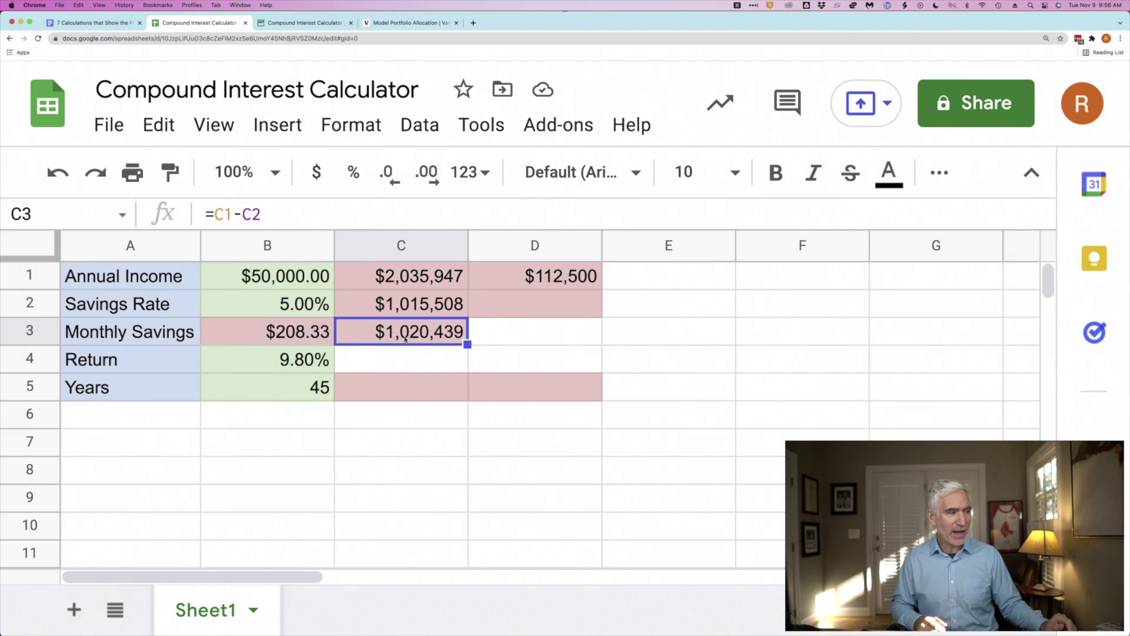
pyautogui.press('Delete')
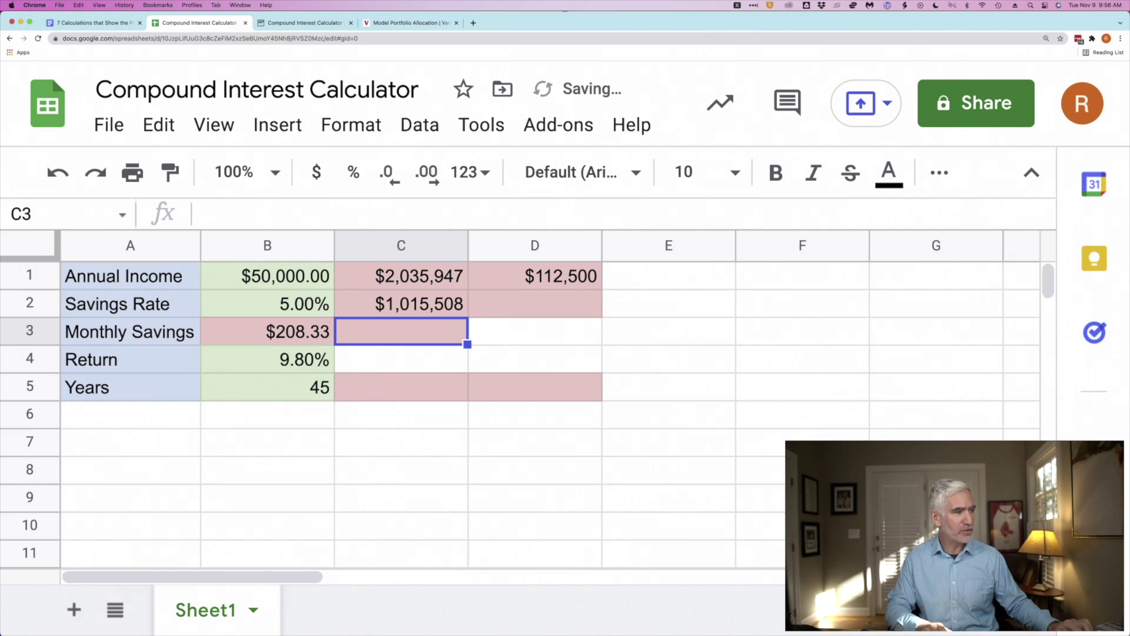
# - Replace C2 with a fresh copy of C1's future-value formula and check the years and return inputs
pyautogui.click(408, 305)
pyautogui.press('Delete')
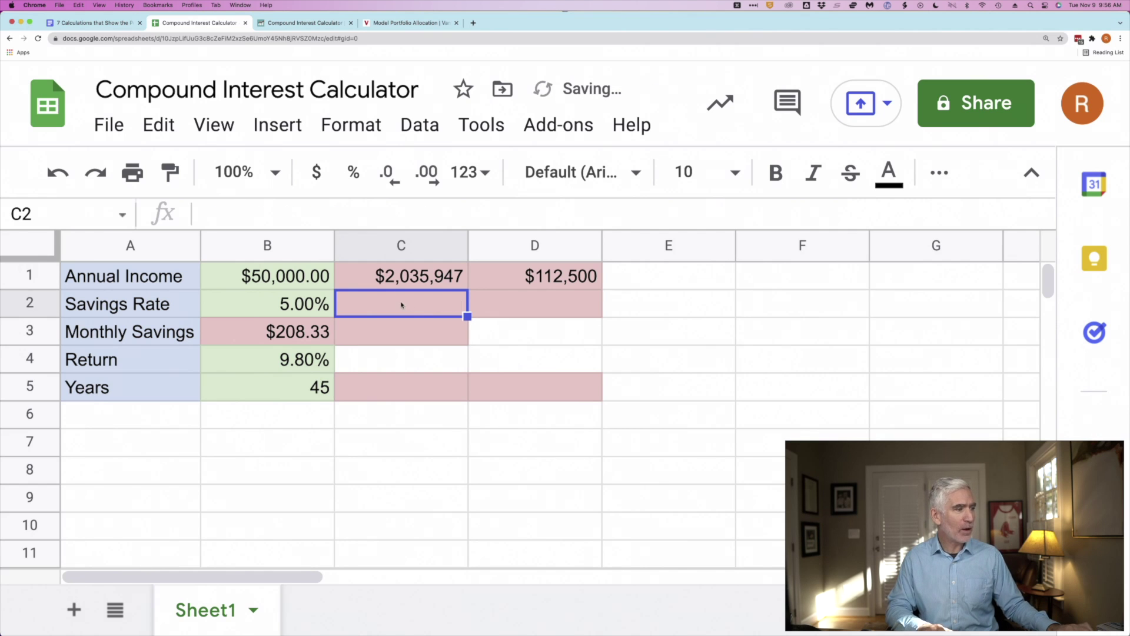
pyautogui.press('Up')
pyautogui.hotkey('ctrl', 'c')
pyautogui.press('Down')
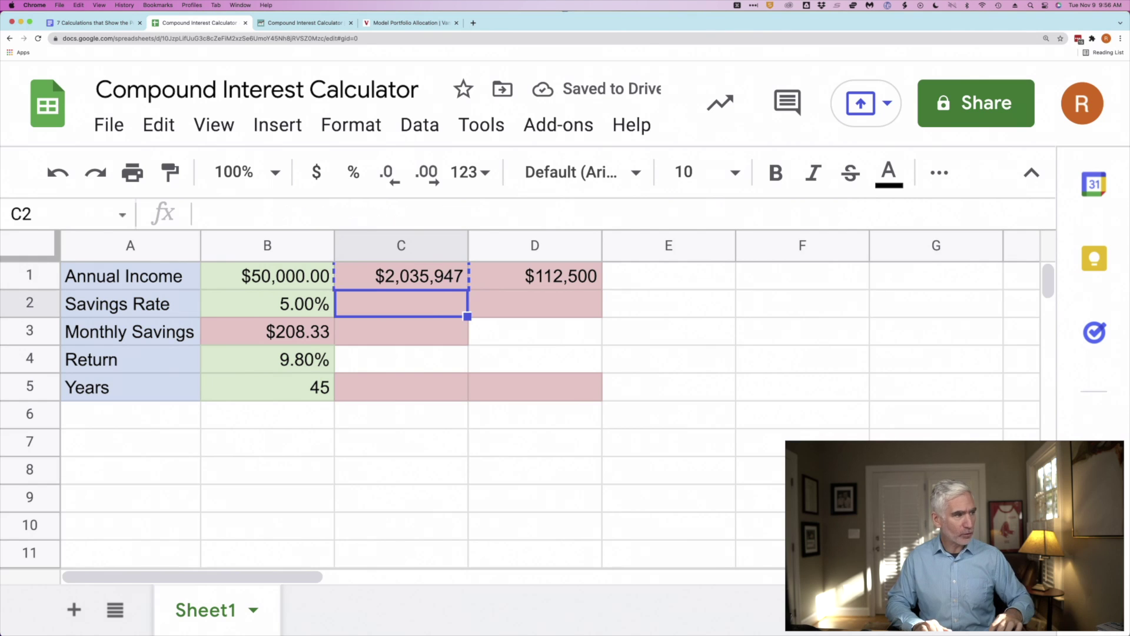
pyautogui.hotkey('ctrl', 'v')
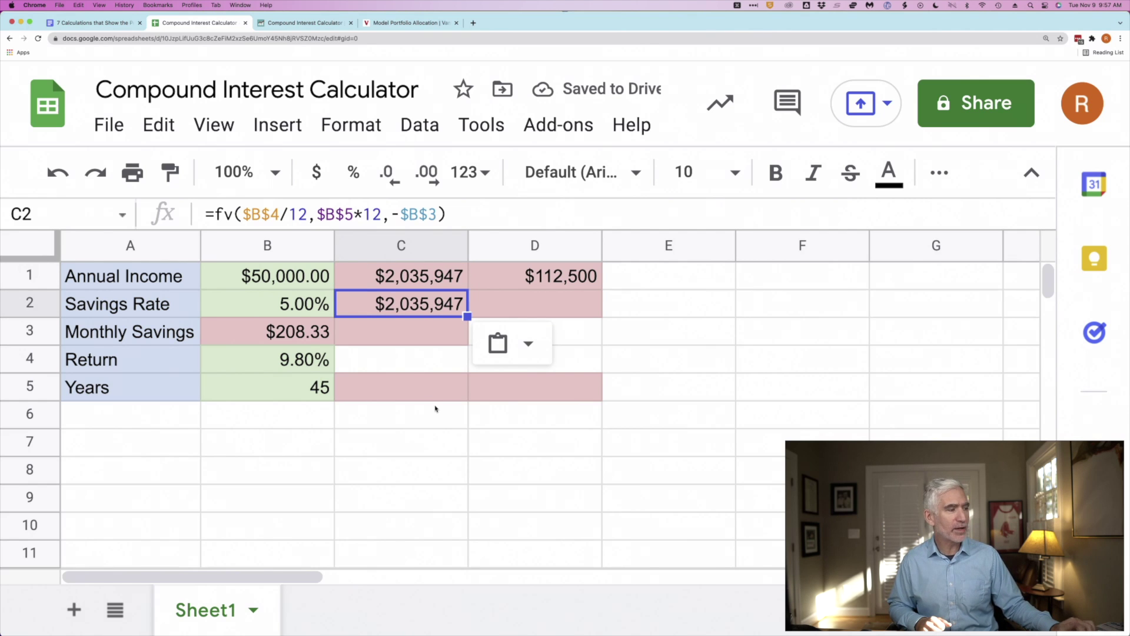
pyautogui.click(277, 389)
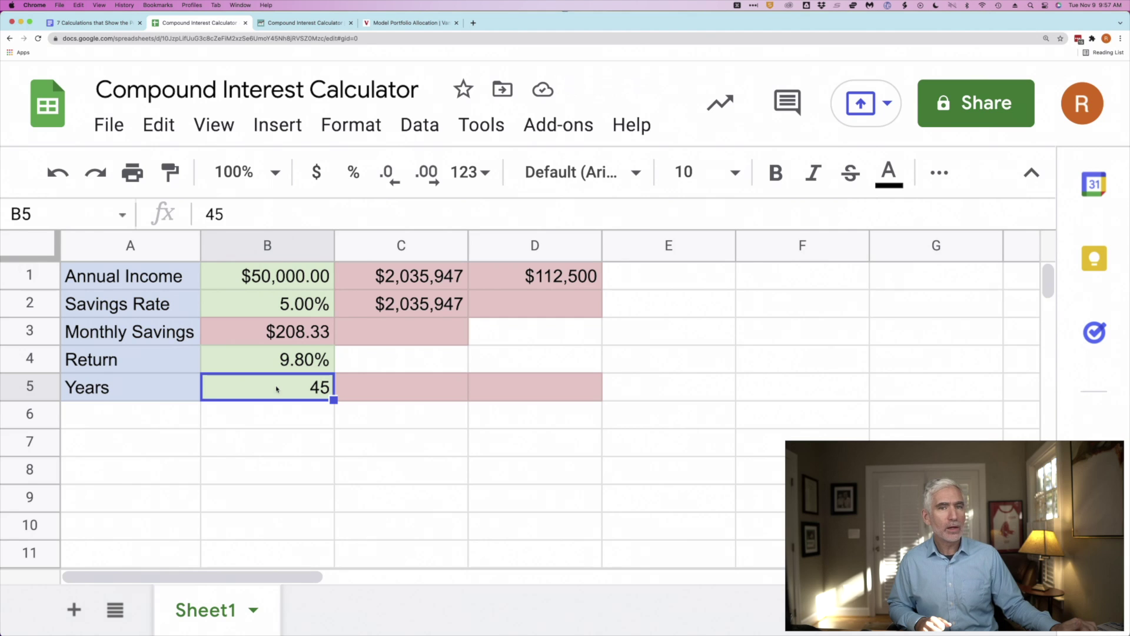
pyautogui.click(285, 360)
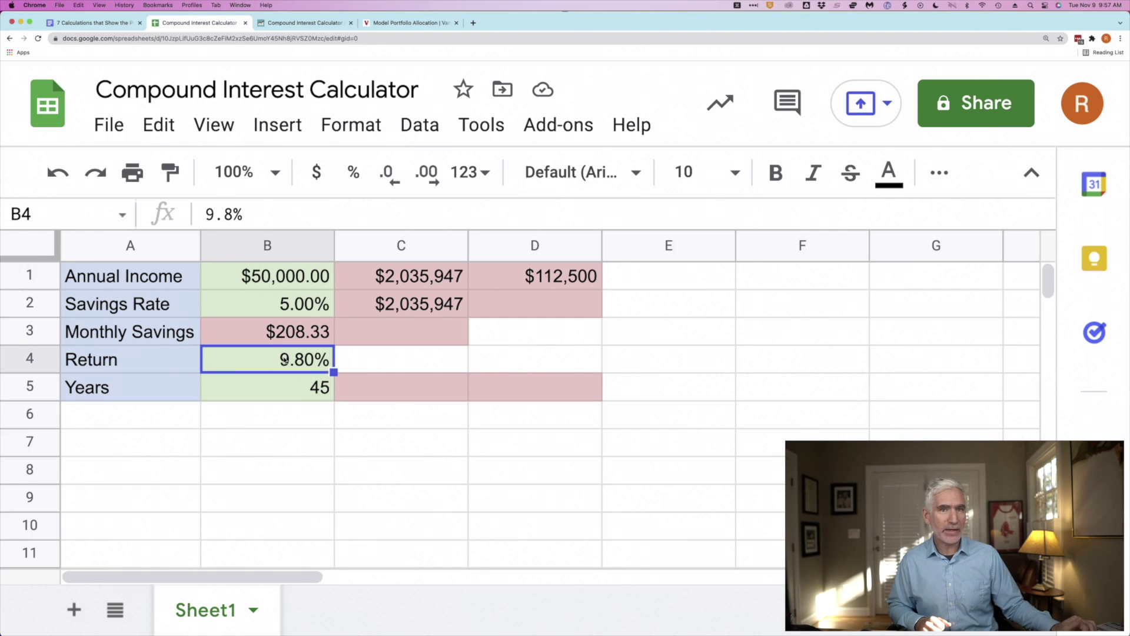
pyautogui.click(403, 305)
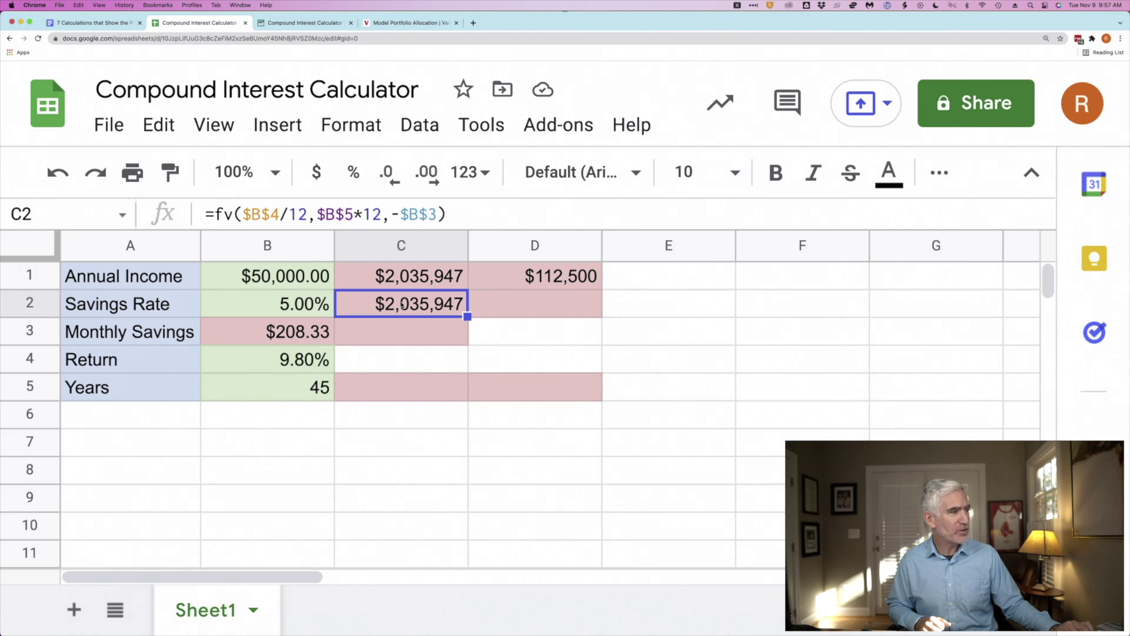
# - Change C2's rate to 9.7%, giving =fv(9.7%/12,$B$5*12,-$B$3) and $1,966,014
pyautogui.click(276, 215)
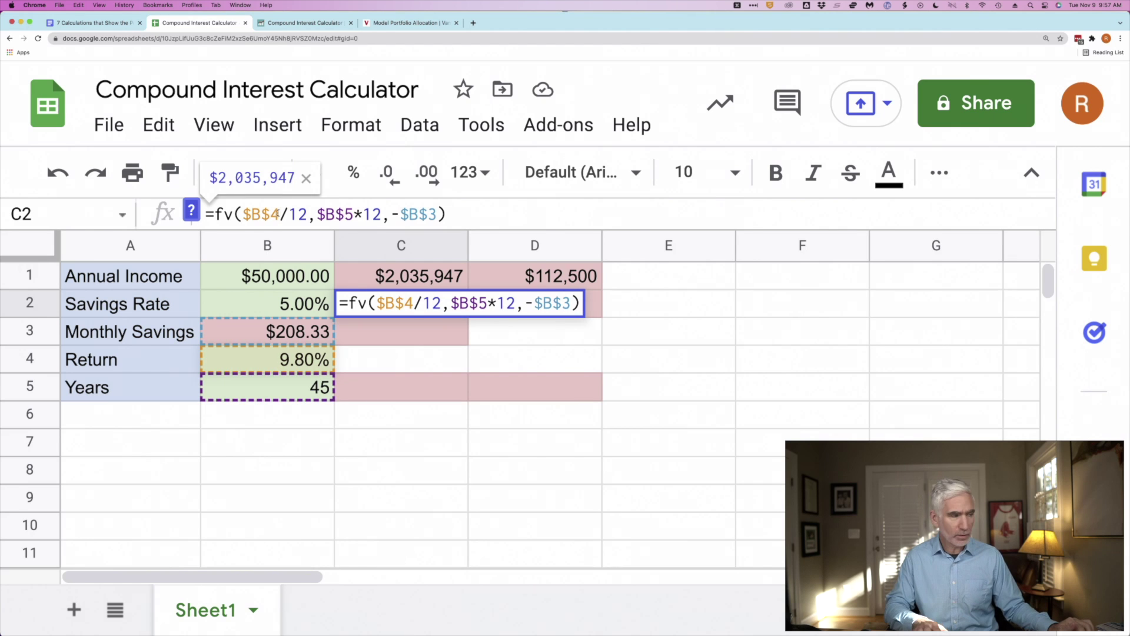
pyautogui.press('BackSpace')
pyautogui.press('BackSpace')
pyautogui.press('BackSpace')
pyautogui.press('BackSpace')
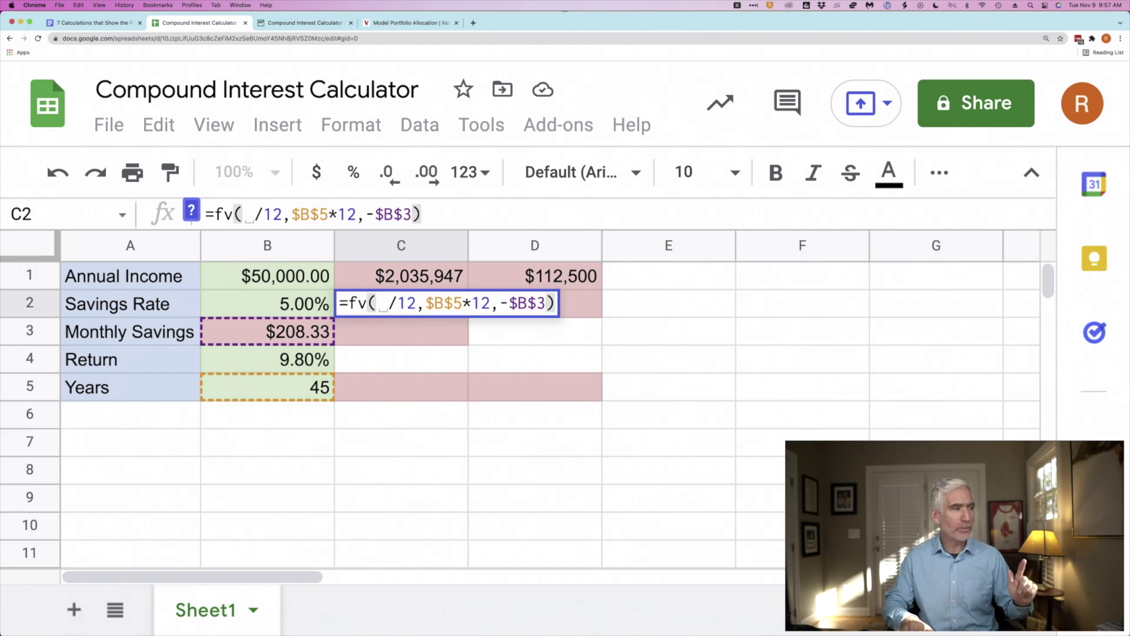
pyautogui.write('9.7')
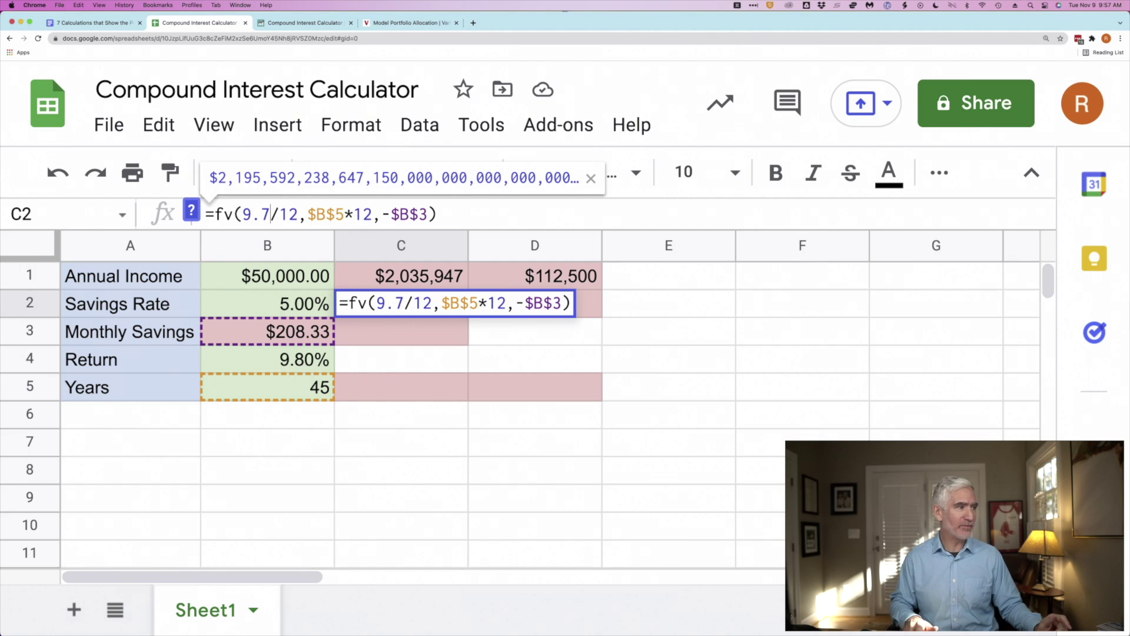
pyautogui.press('Return')
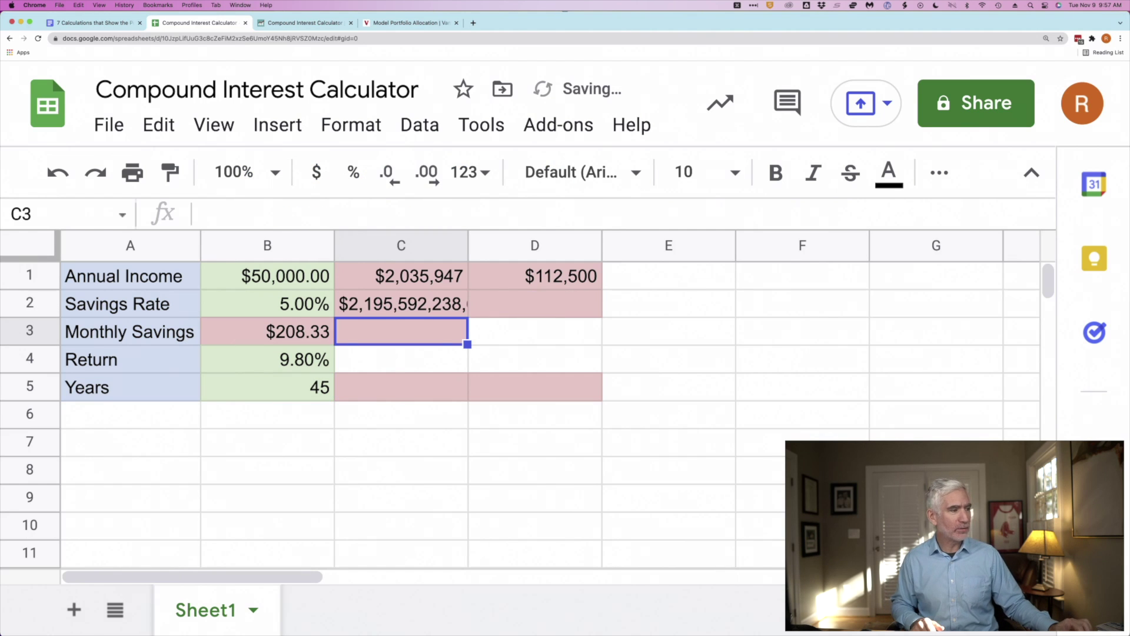
pyautogui.press('Up')
pyautogui.press('Return')
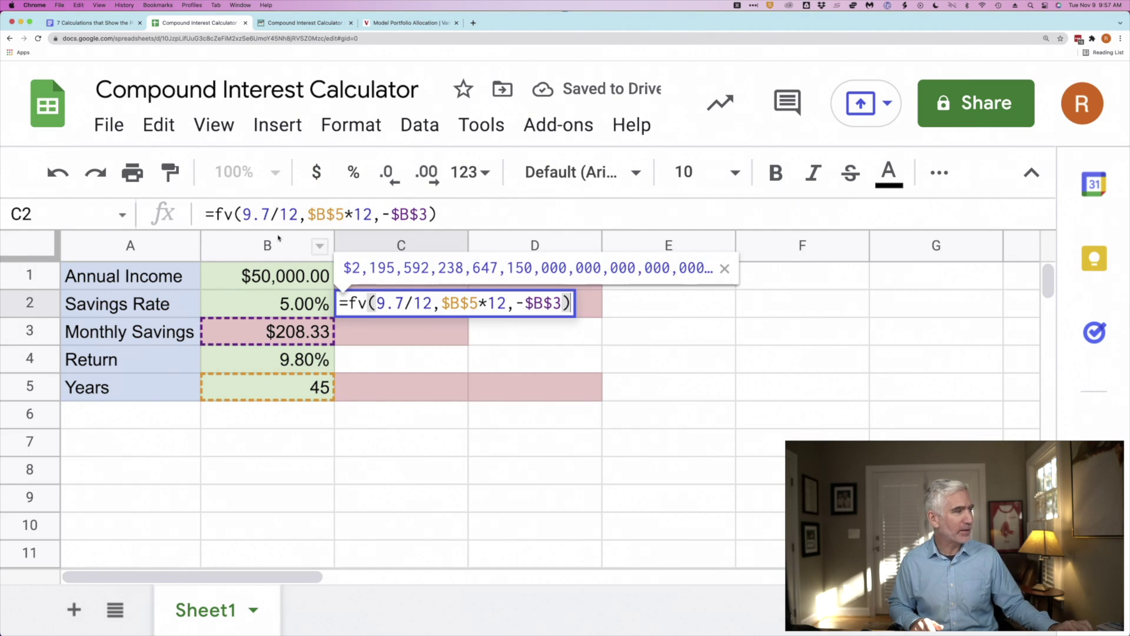
pyautogui.click(269, 213)
pyautogui.press('BackSpace')
pyautogui.press('BackSpace')
pyautogui.write('.7')
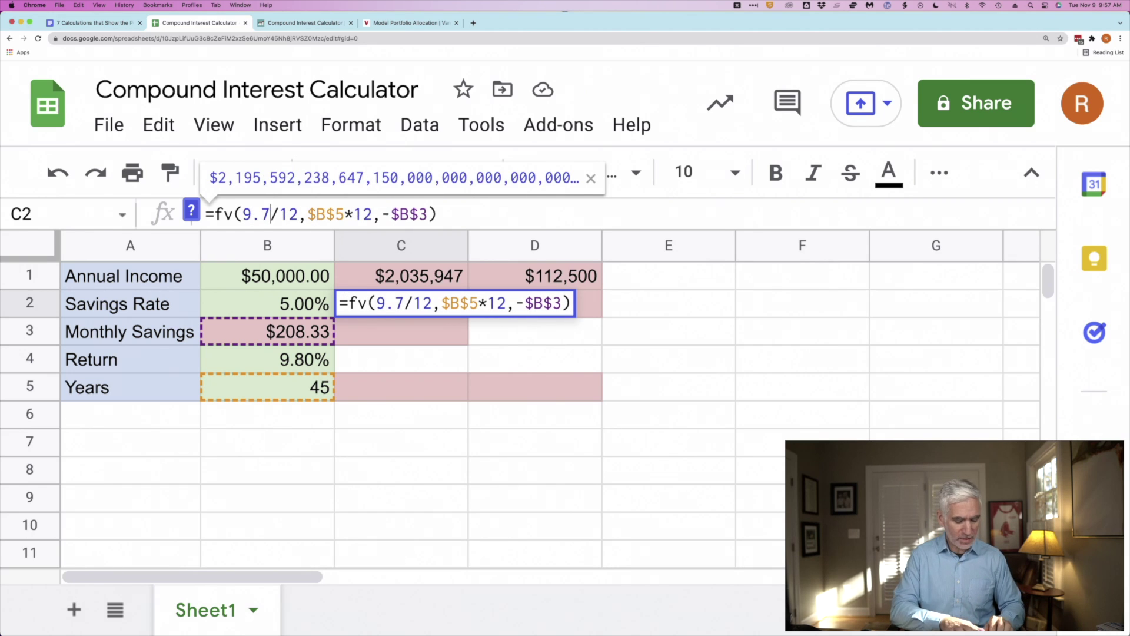
pyautogui.write('%')
pyautogui.press('Return')
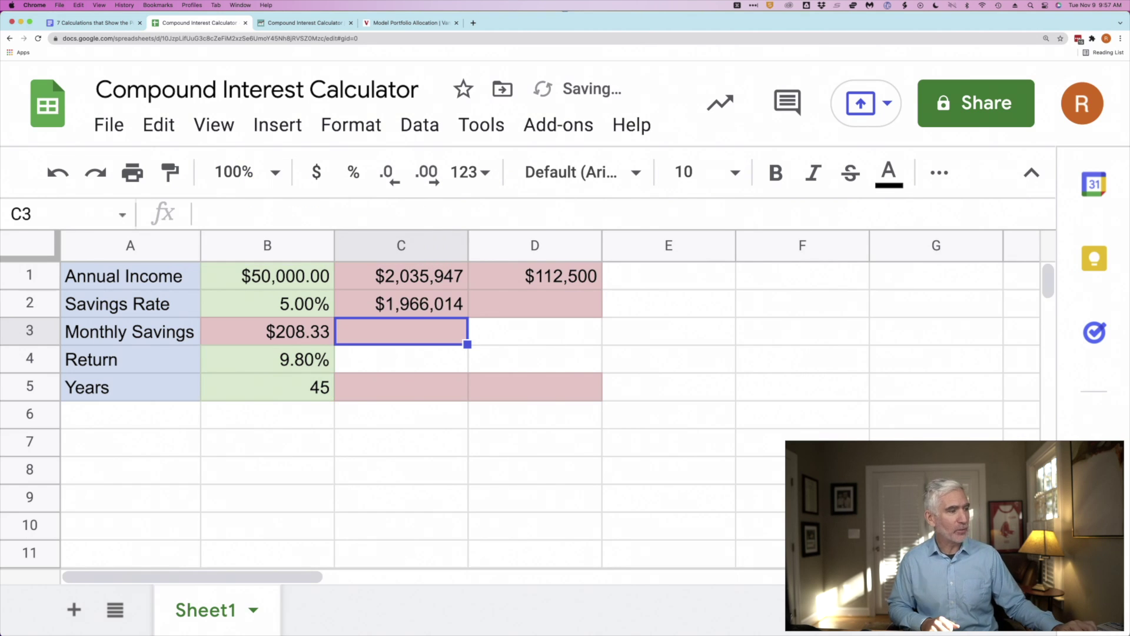
# - Enter =C1-C2 in C3 for a $69,933 gap, then review both future-value formulas
pyautogui.write('=')
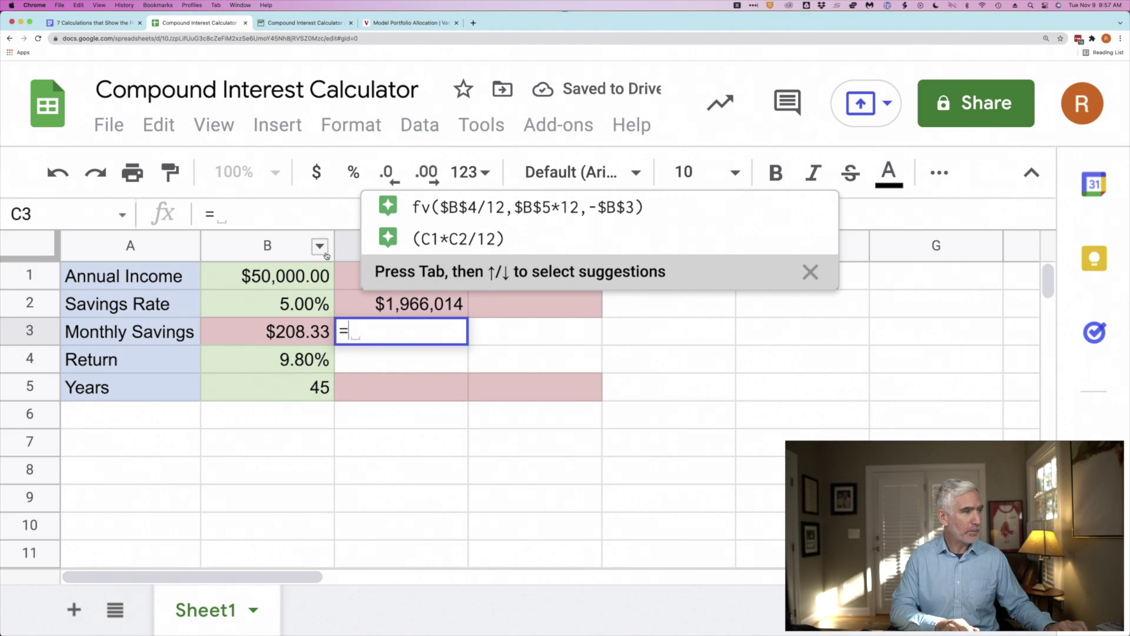
pyautogui.click(351, 275)
pyautogui.write('-')
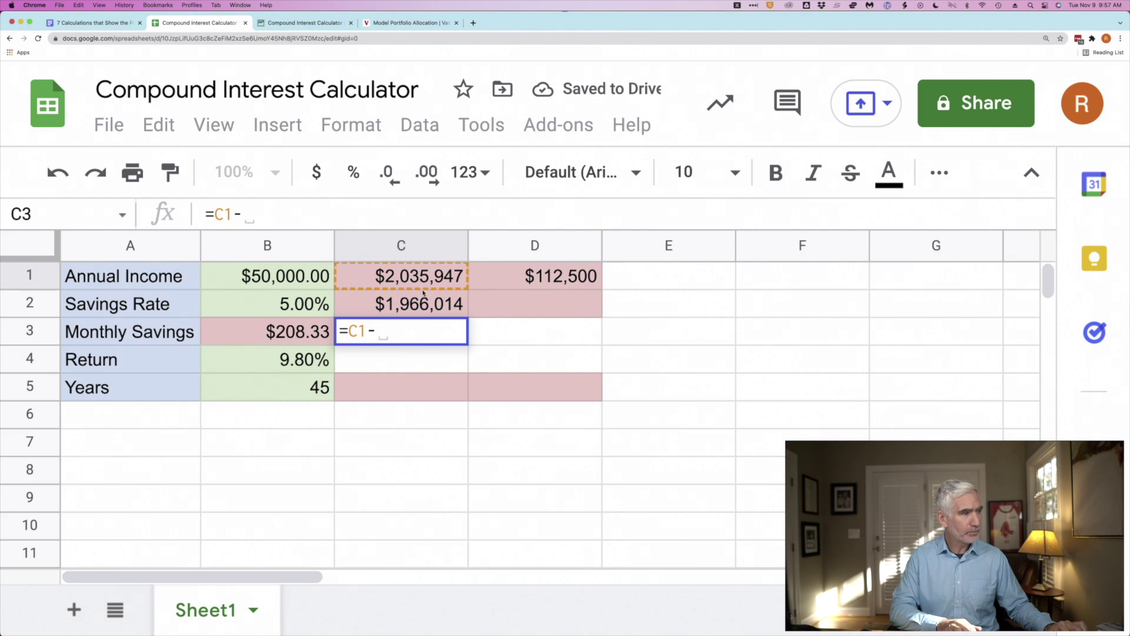
pyautogui.click(425, 301)
pyautogui.press('Return')
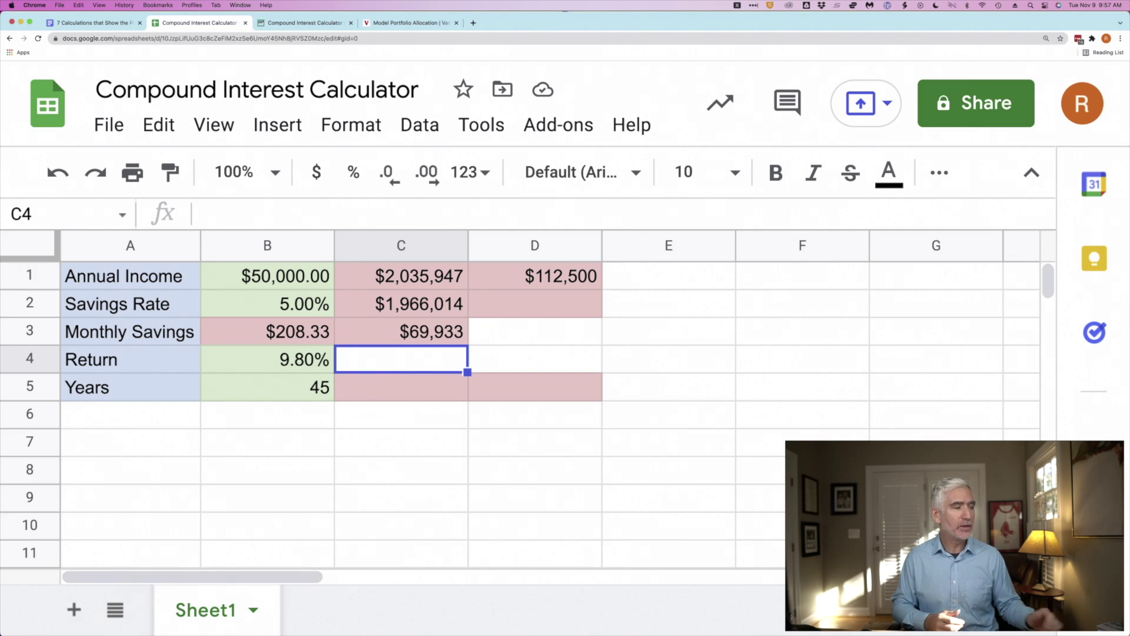
pyautogui.click(404, 281)
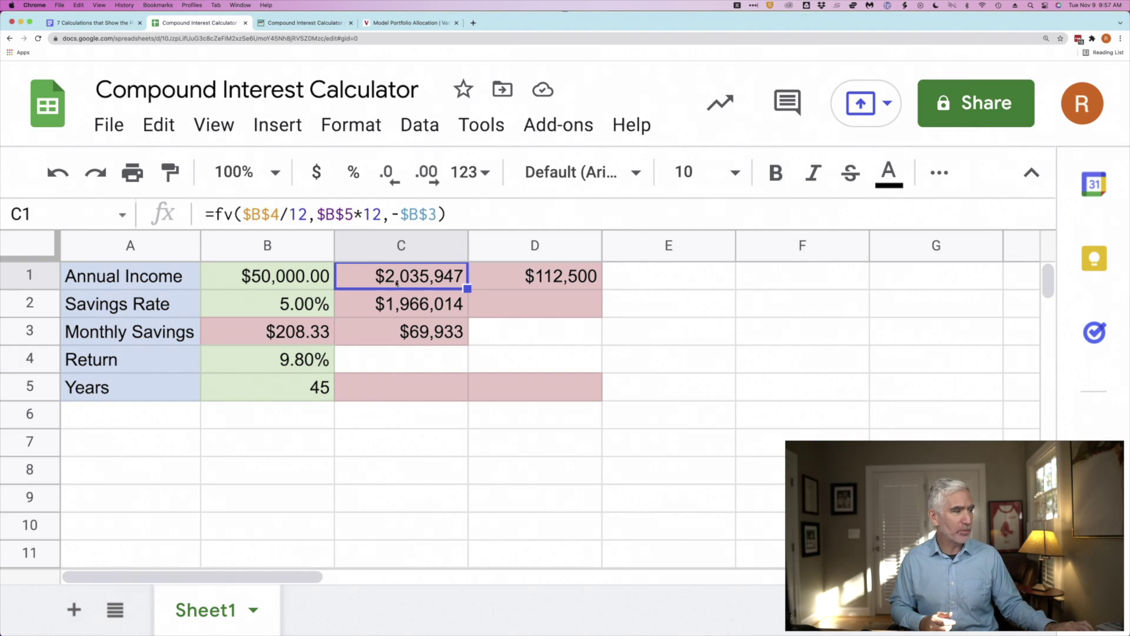
pyautogui.click(420, 303)
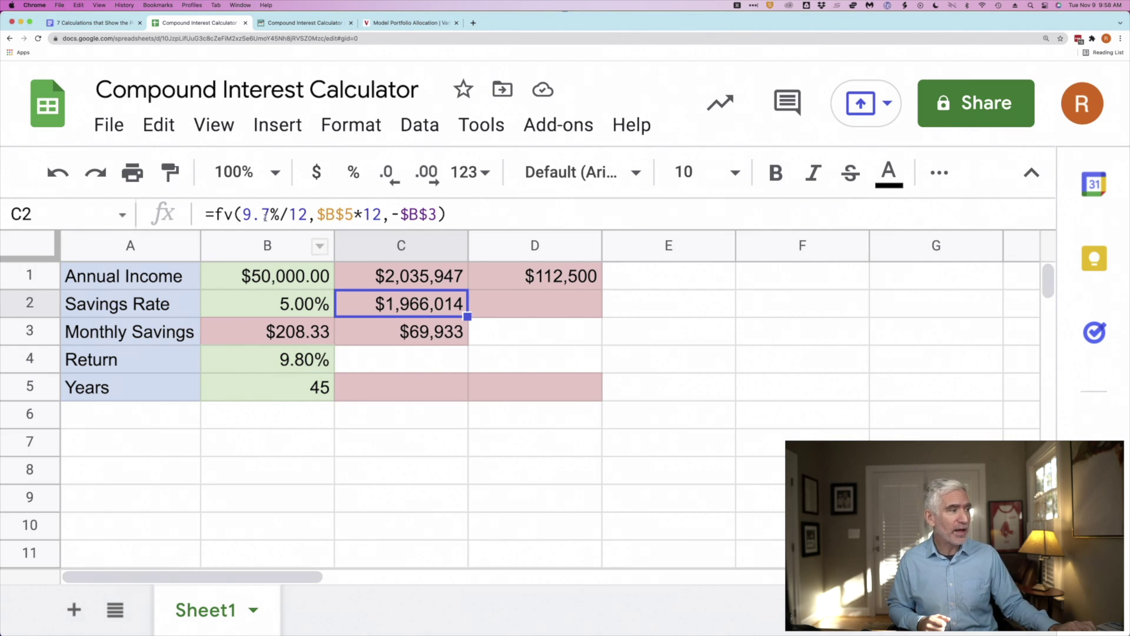
# - Change C2's rate from 9.7% to 8.8%, giving $1,440,477 and a $595,470 gap
pyautogui.click(266, 214)
pyautogui.press('BackSpace')
pyautogui.press('BackSpace')
pyautogui.press('BackSpace')
pyautogui.write('8.8')
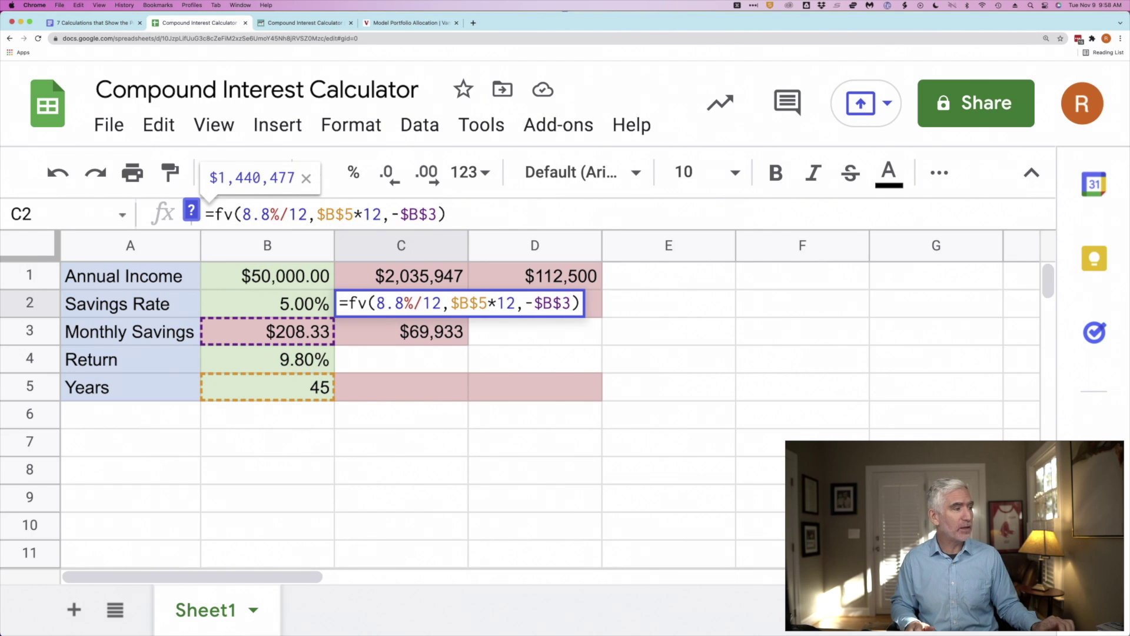
pyautogui.press('Return')
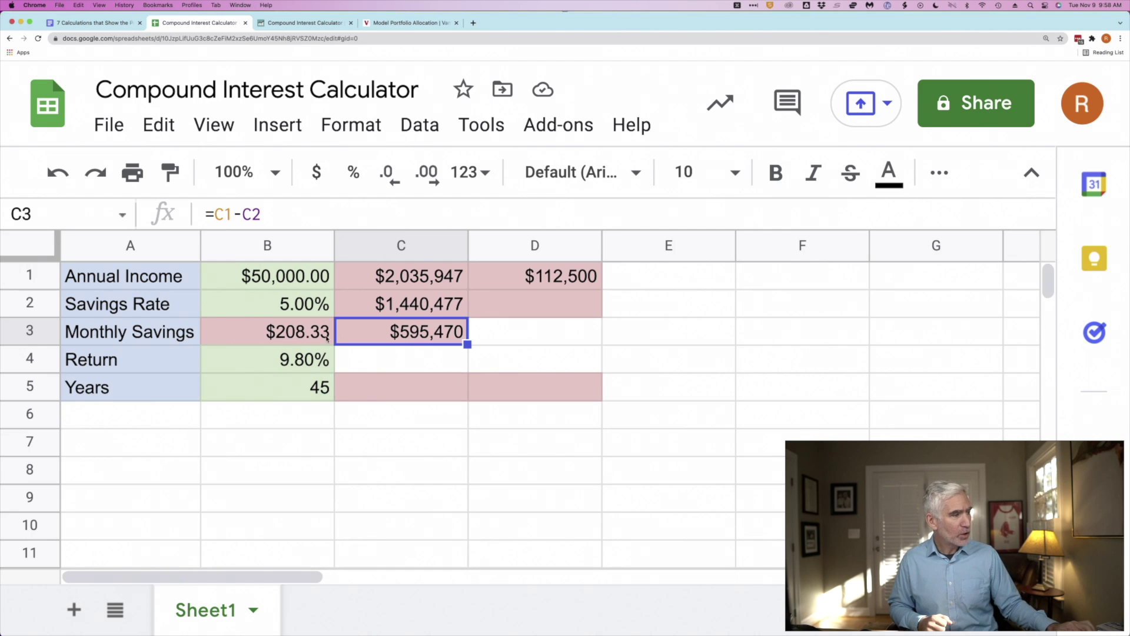
pyautogui.click(255, 310)
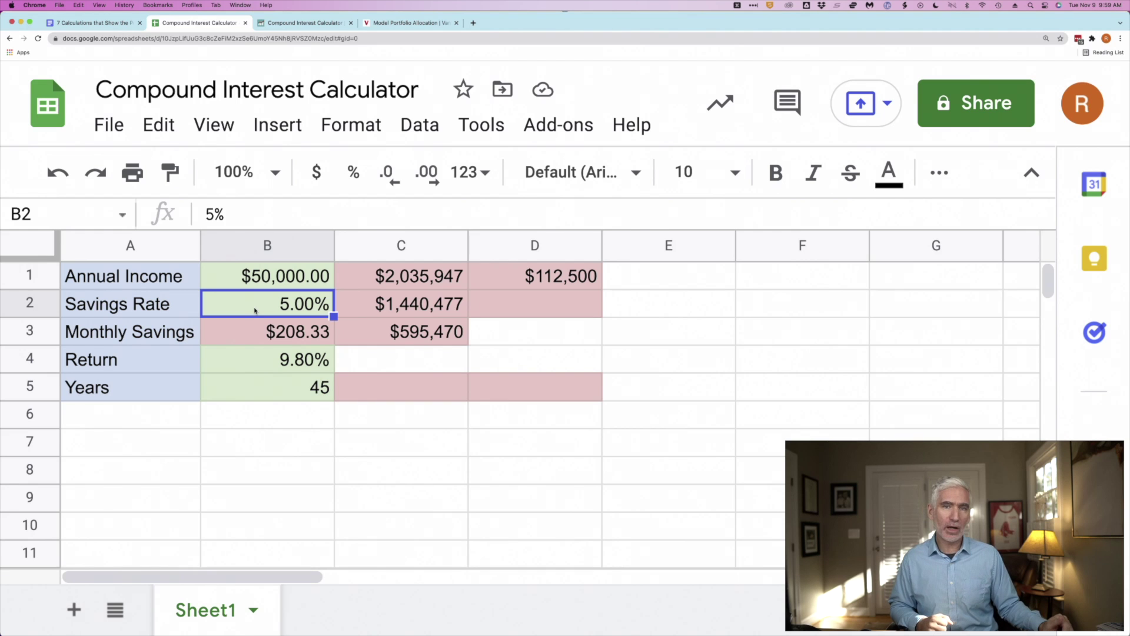
# - Copy C1's future-value formula into C2 and review the pasted formula
pyautogui.doubleClick(389, 303)
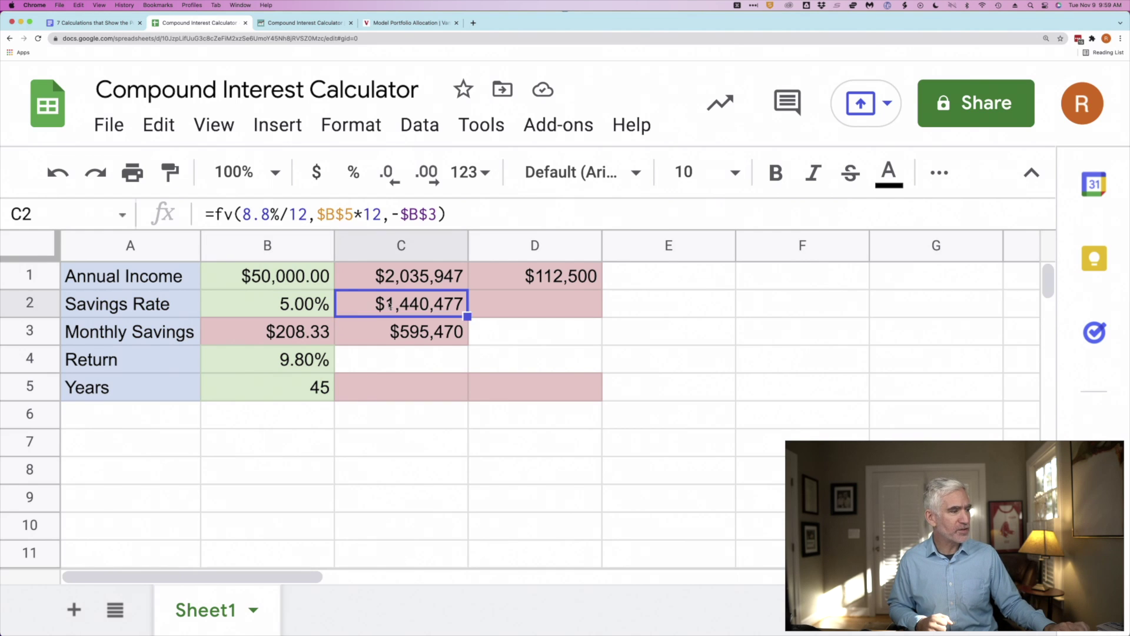
pyautogui.click(331, 302)
pyautogui.click(398, 281)
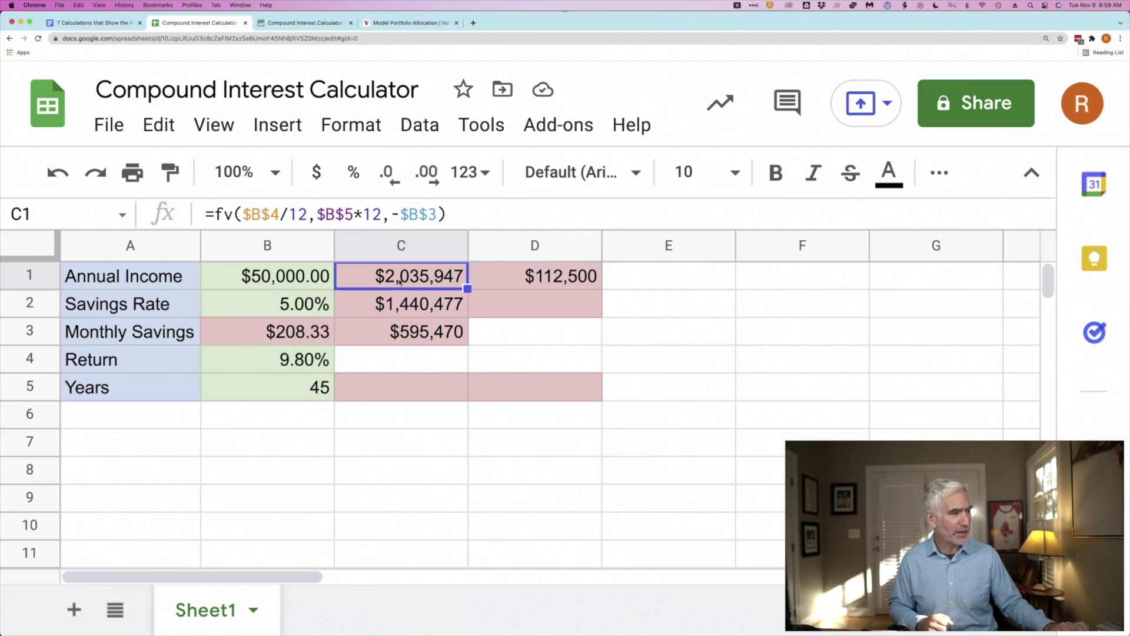
pyautogui.hotkey('ctrl', 'c')
pyautogui.press('Down')
pyautogui.hotkey('ctrl', 'v')
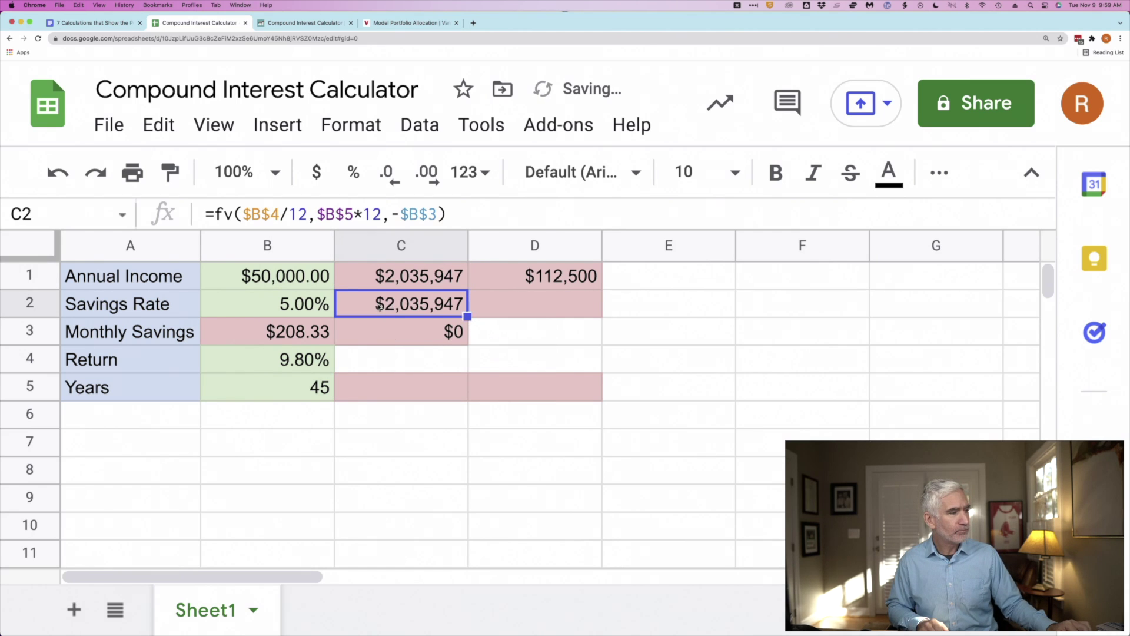
pyautogui.doubleClick(379, 306)
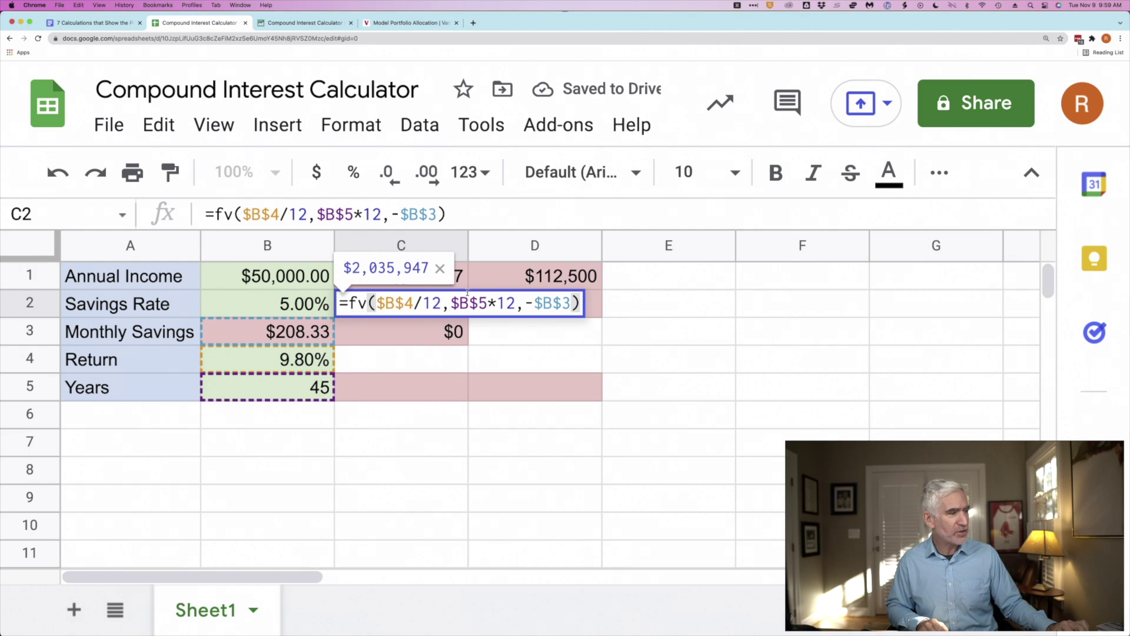
pyautogui.click(414, 303)
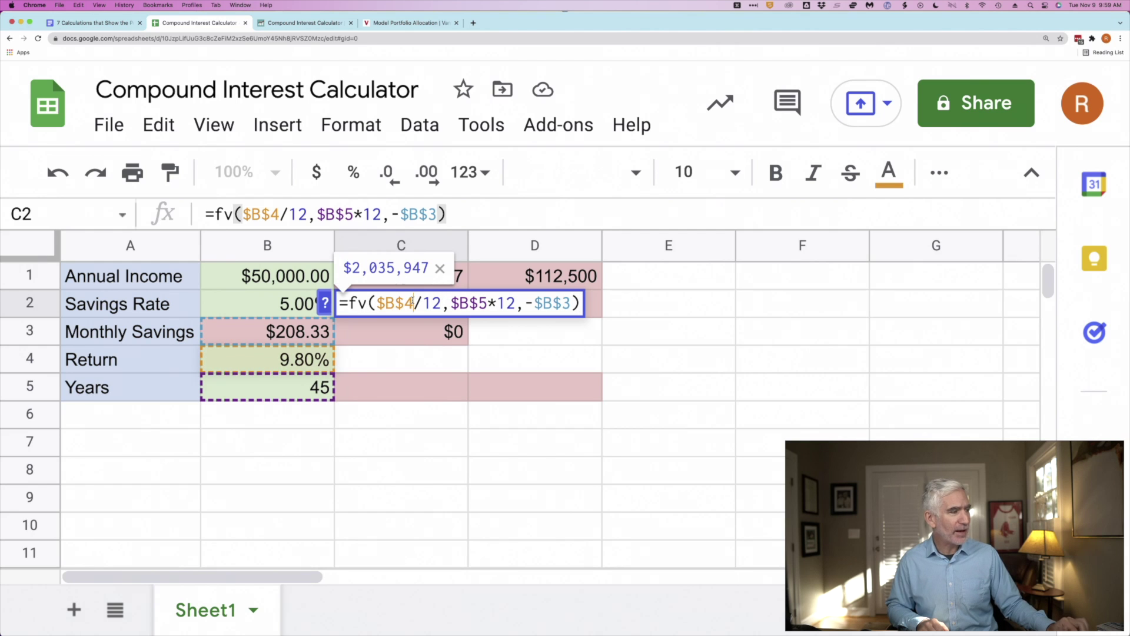
pyautogui.click(264, 304)
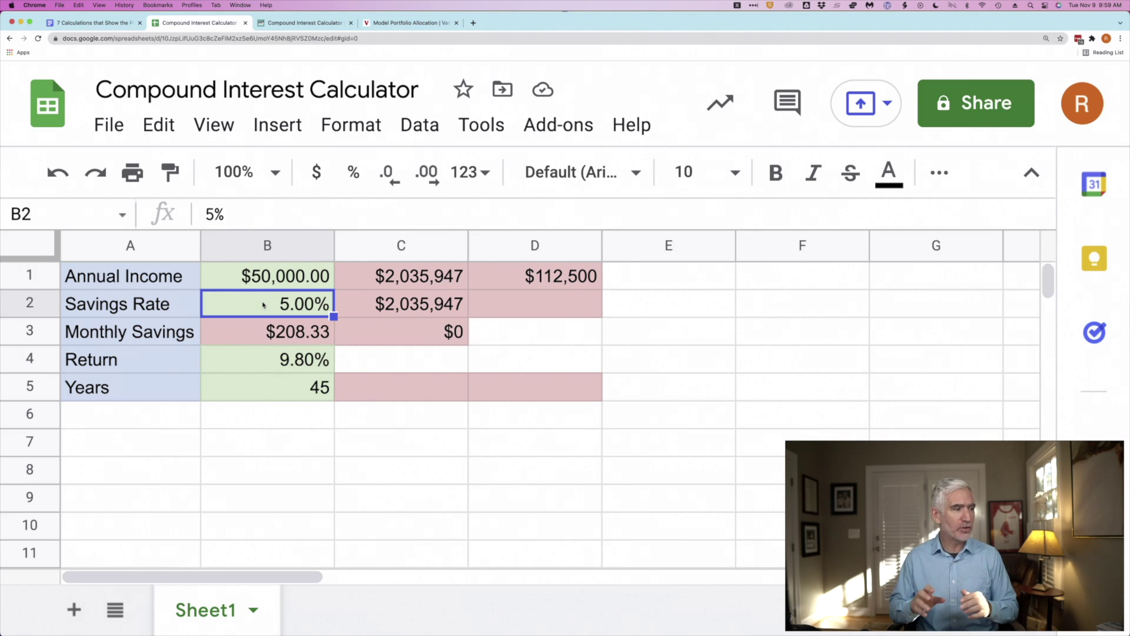
# - Clear the comparison values from C2 and C3
pyautogui.click(361, 305)
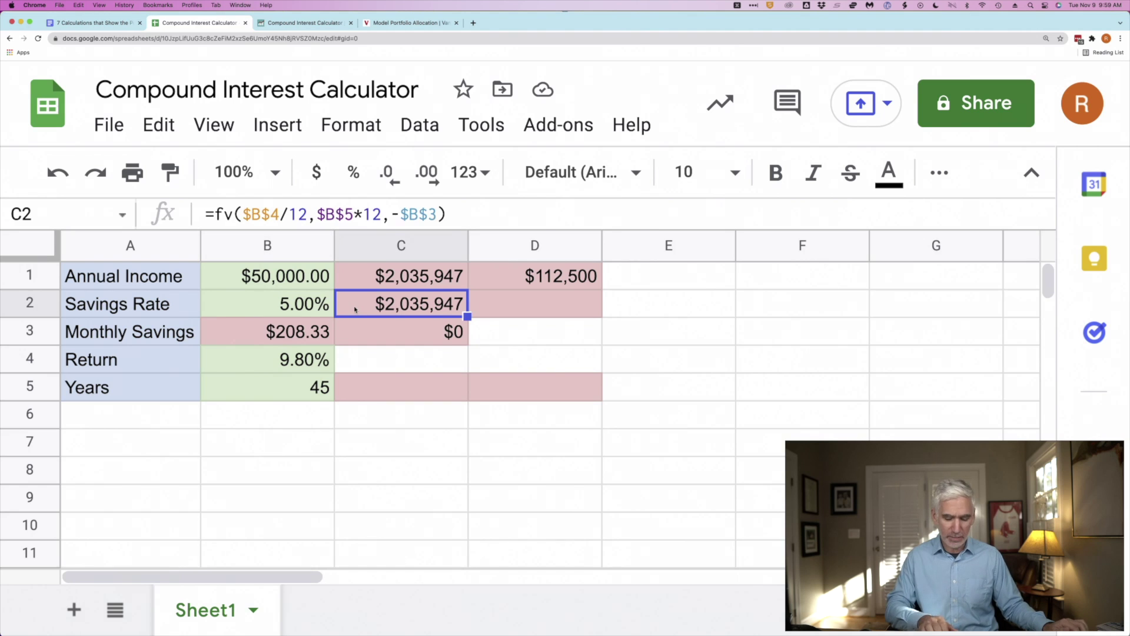
pyautogui.press('Delete')
pyautogui.click(388, 332)
pyautogui.press('Delete')
pyautogui.click(295, 312)
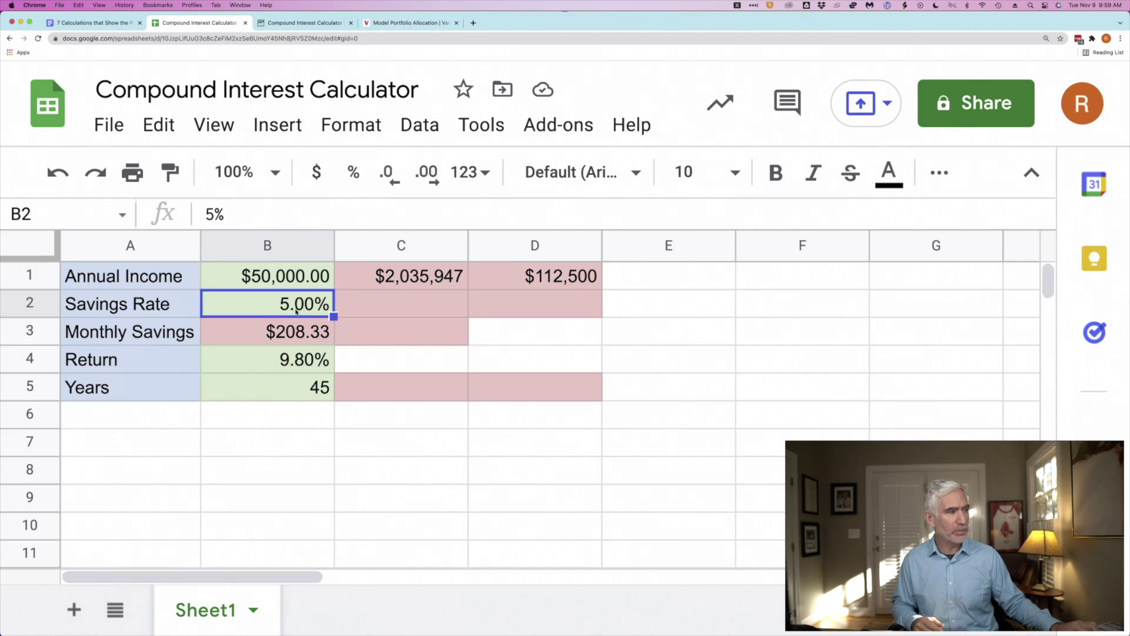
pyautogui.click(389, 279)
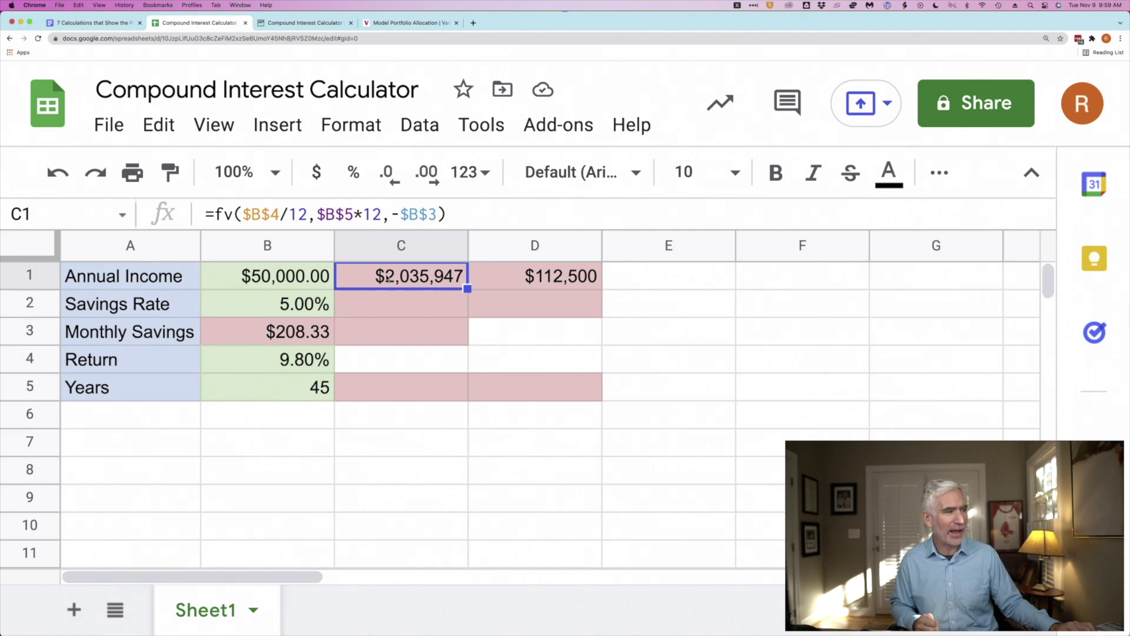
# - Set B2 to 8% and check monthly savings of $333.33 and C1's $3,257,515
pyautogui.click(298, 302)
pyautogui.write('8')
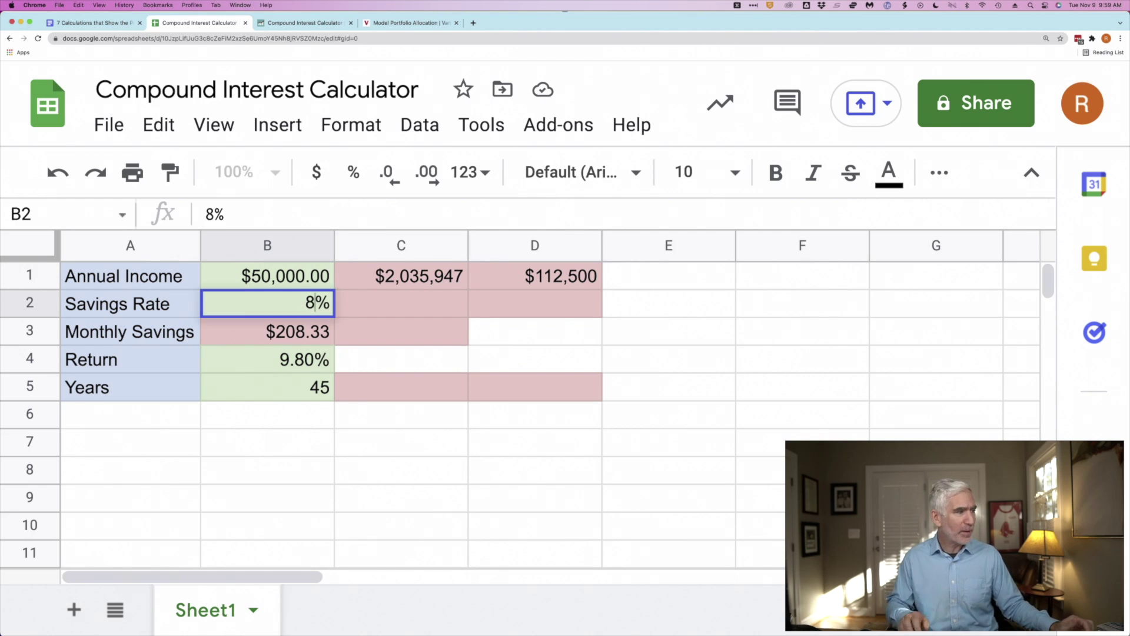
pyautogui.press('Return')
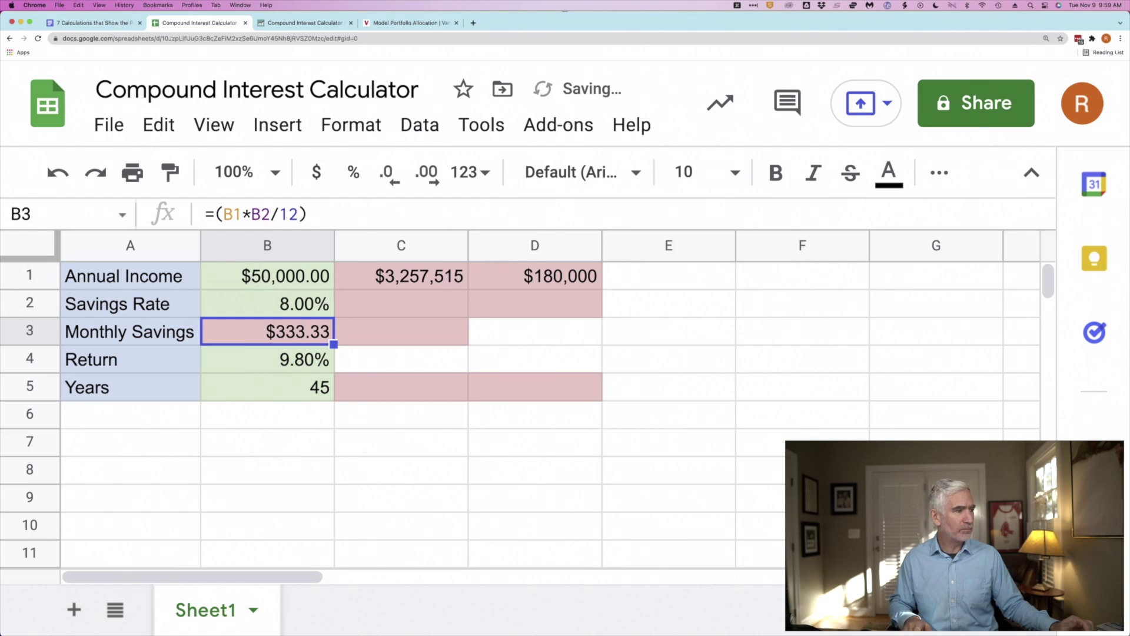
pyautogui.click(376, 280)
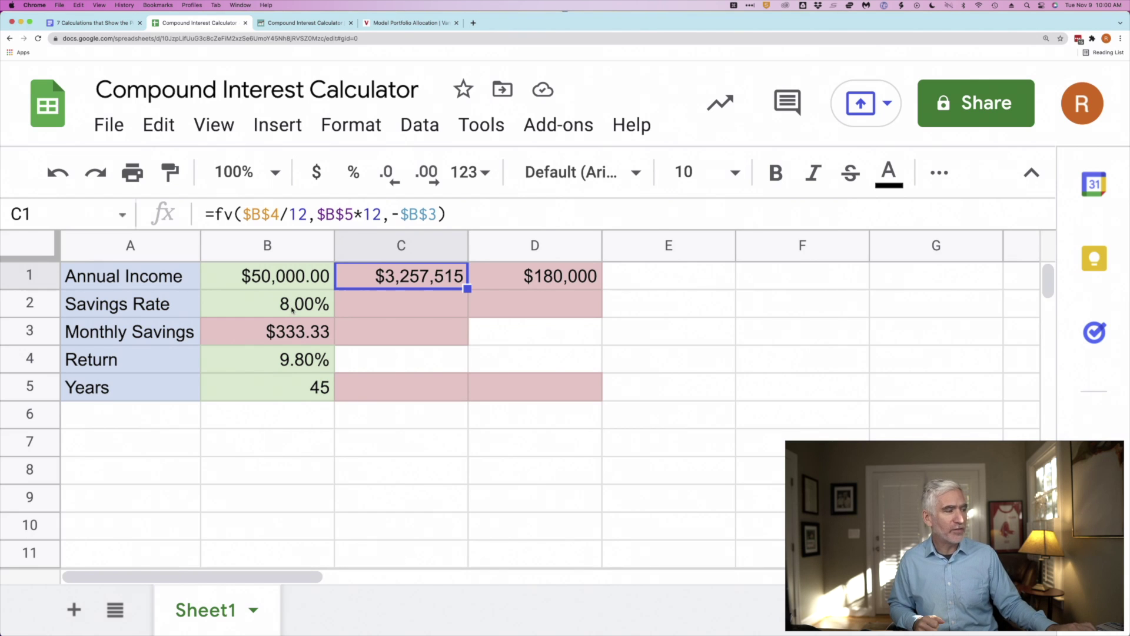
pyautogui.click(312, 337)
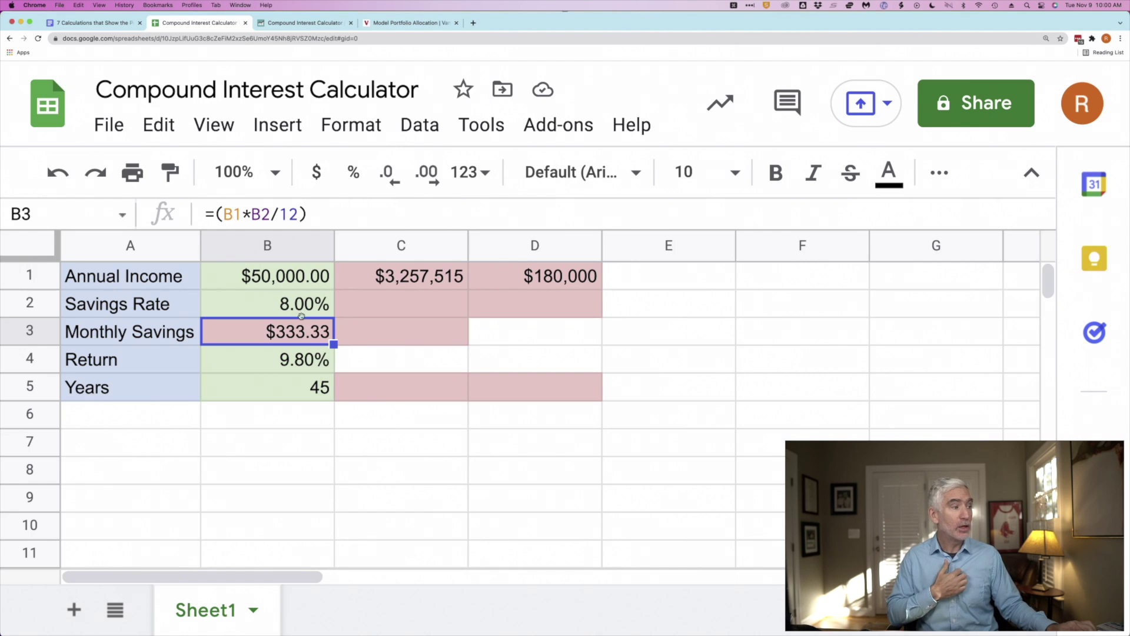
pyautogui.click(296, 308)
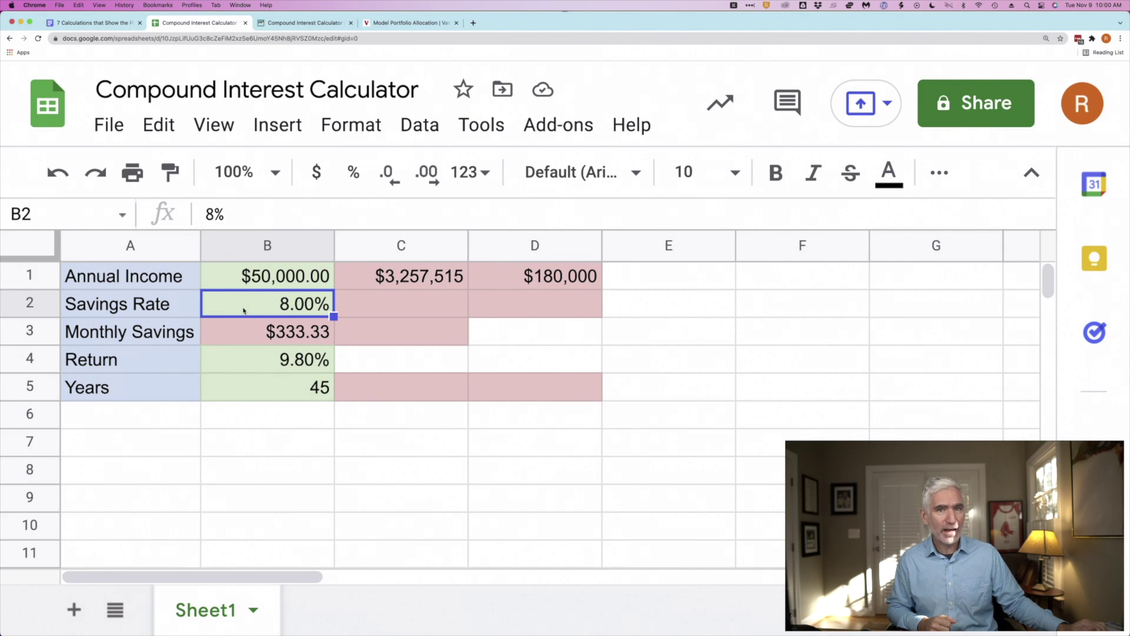
# - Restore the savings rate to 5%
pyautogui.write('7')
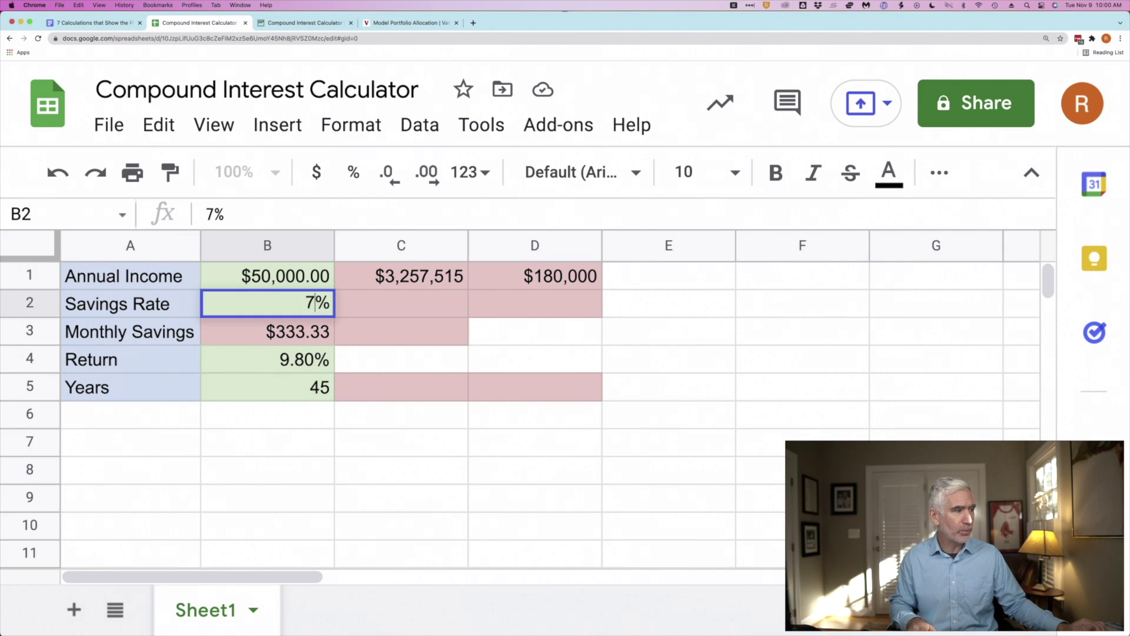
pyautogui.press('BackSpace')
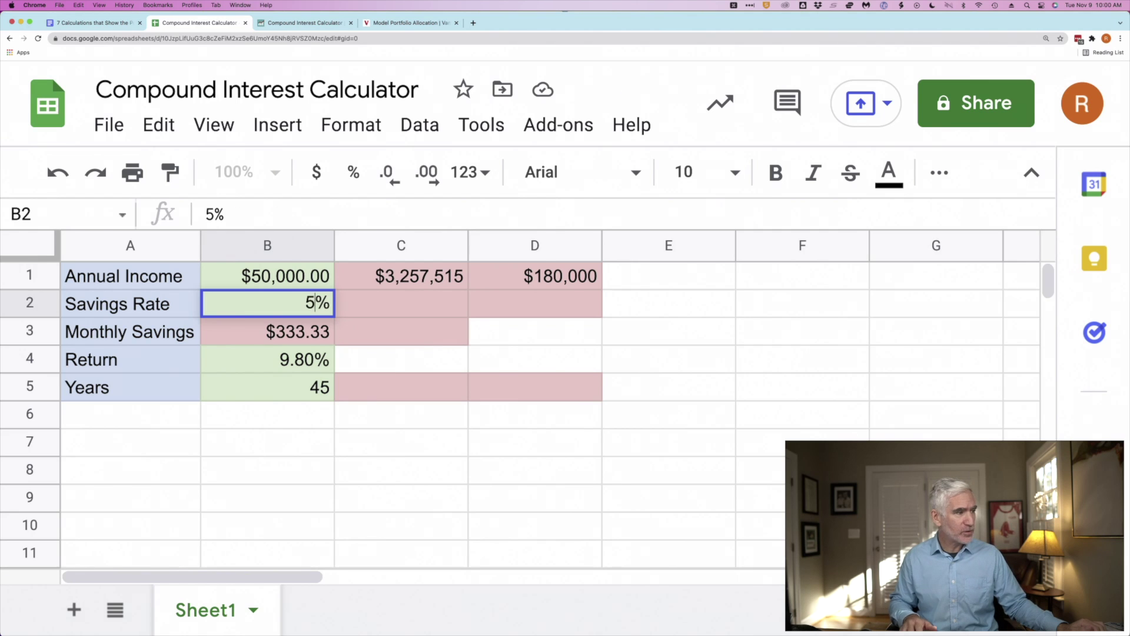
pyautogui.write('5')
pyautogui.press('Return')
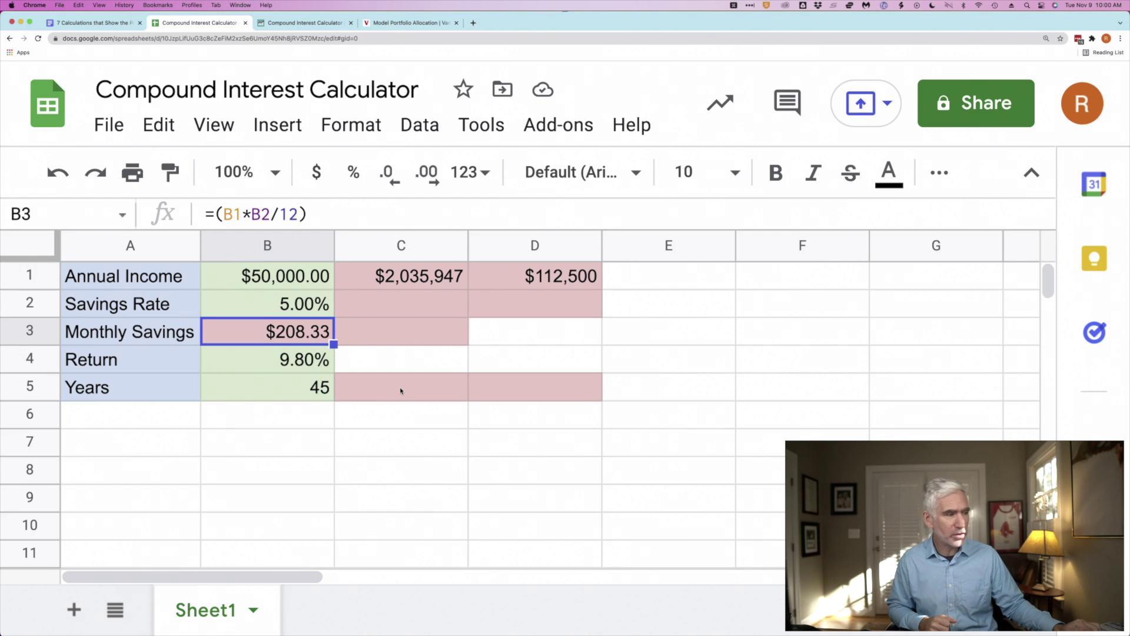
# - Set Years in B5 to 10 and confirm C1 recalculates to $42,191
pyautogui.click(302, 393)
pyautogui.write('10')
pyautogui.press('Return')
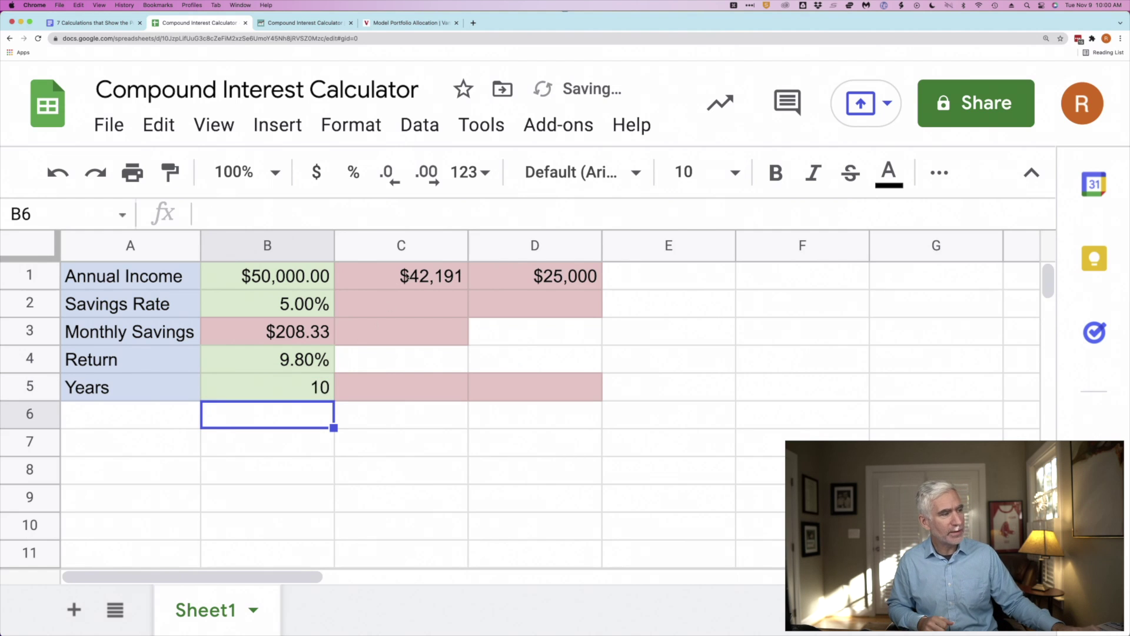
pyautogui.click(416, 274)
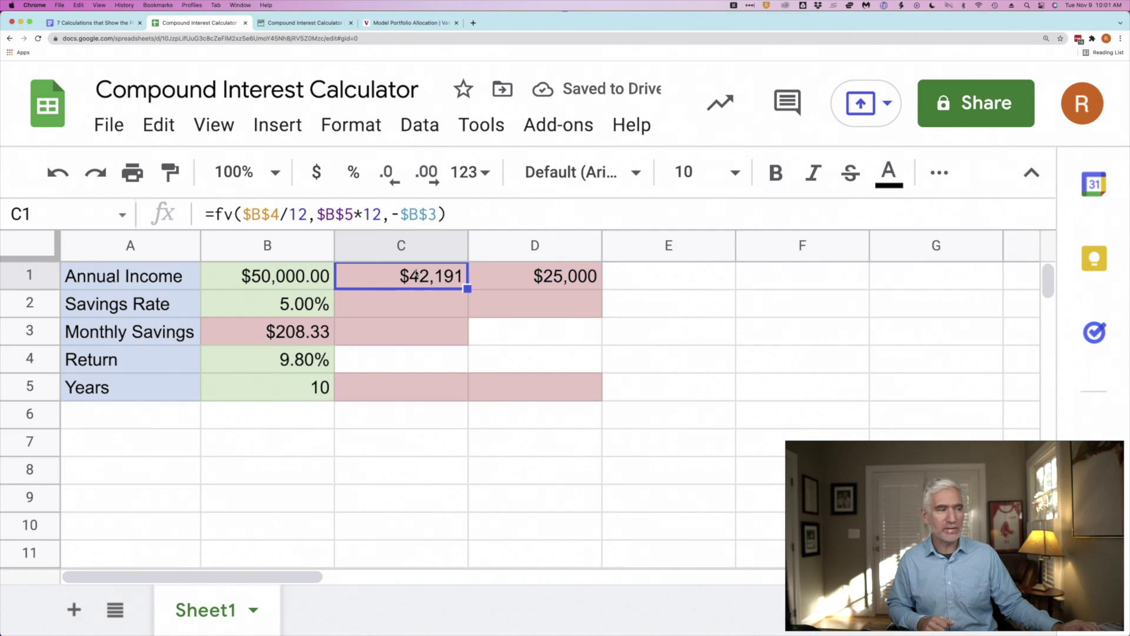
pyautogui.click(298, 383)
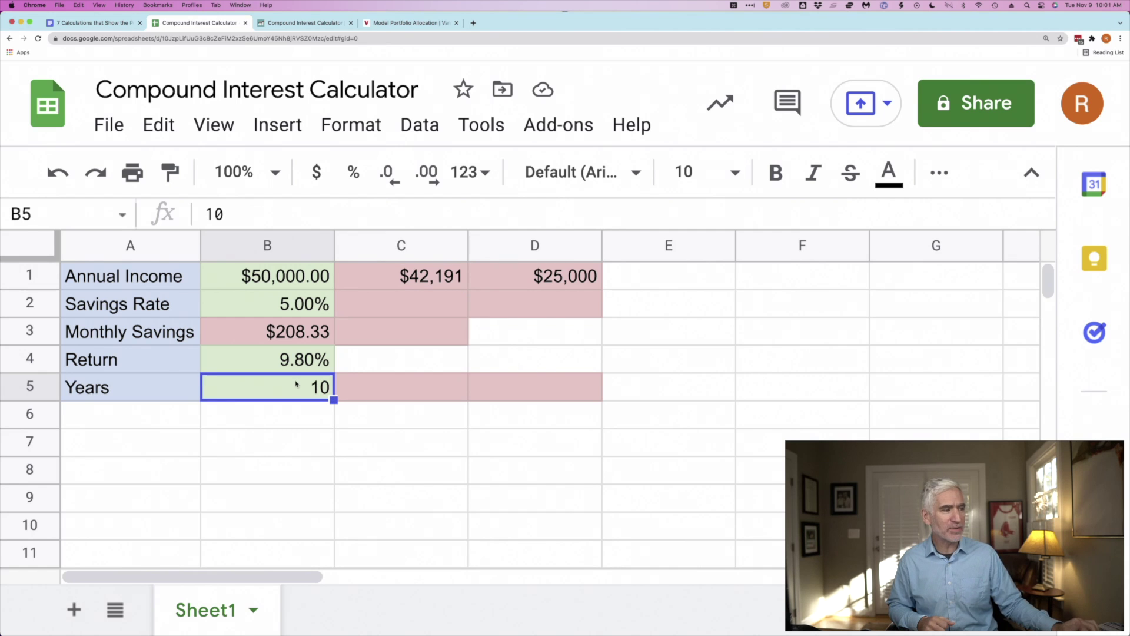
pyautogui.click(377, 280)
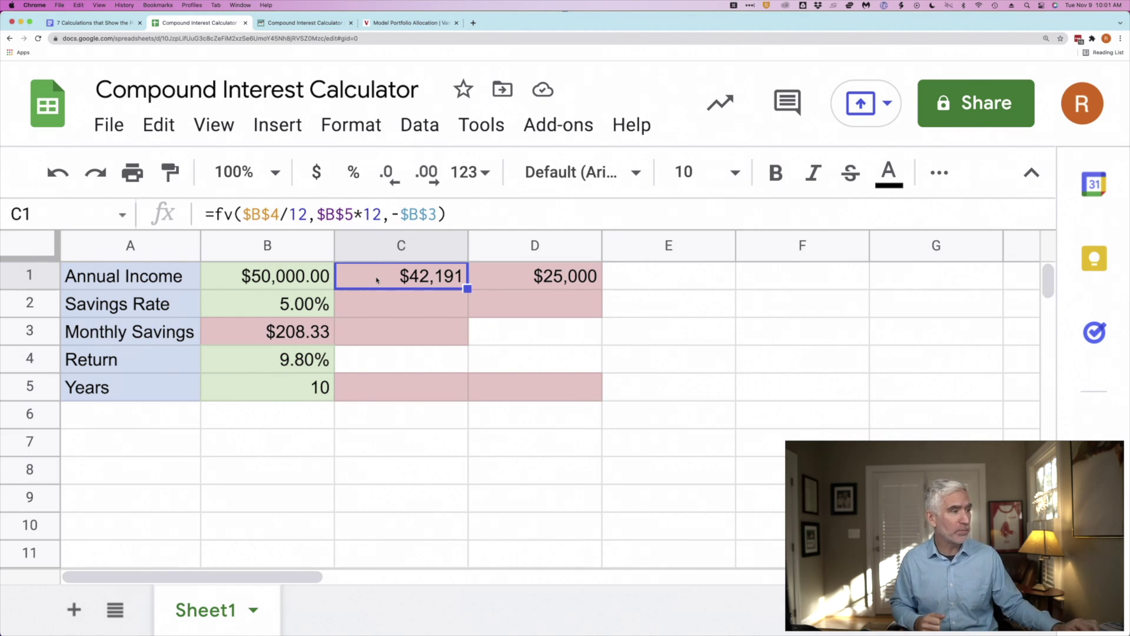
pyautogui.click(290, 23)
pyautogui.scroll(-1, 274, 332)
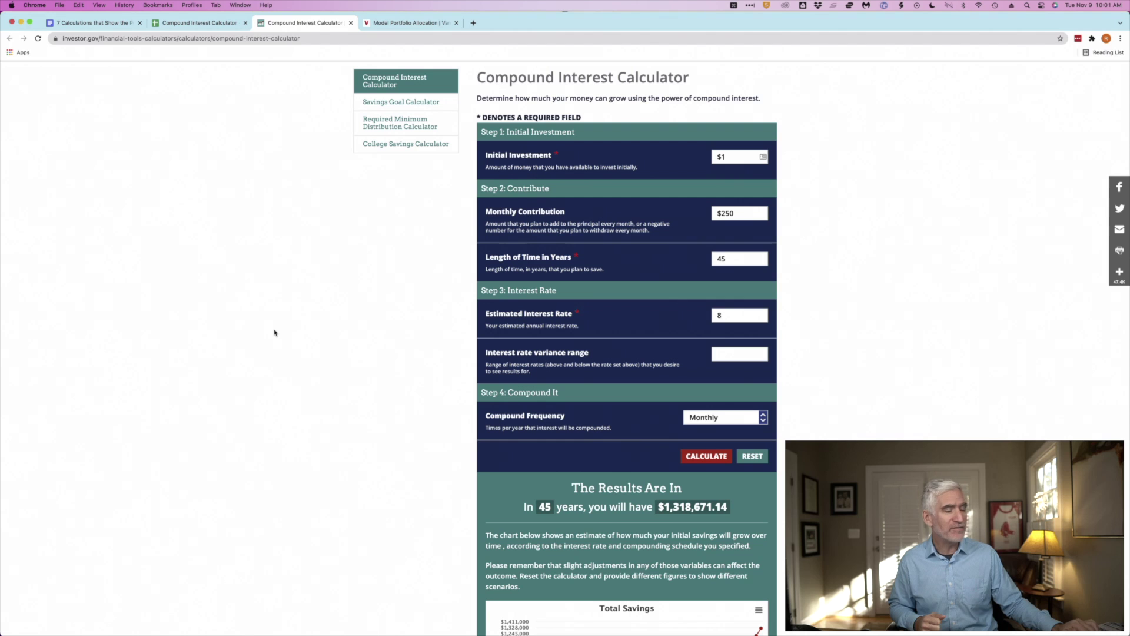
pyautogui.scroll(-3, 274, 332)
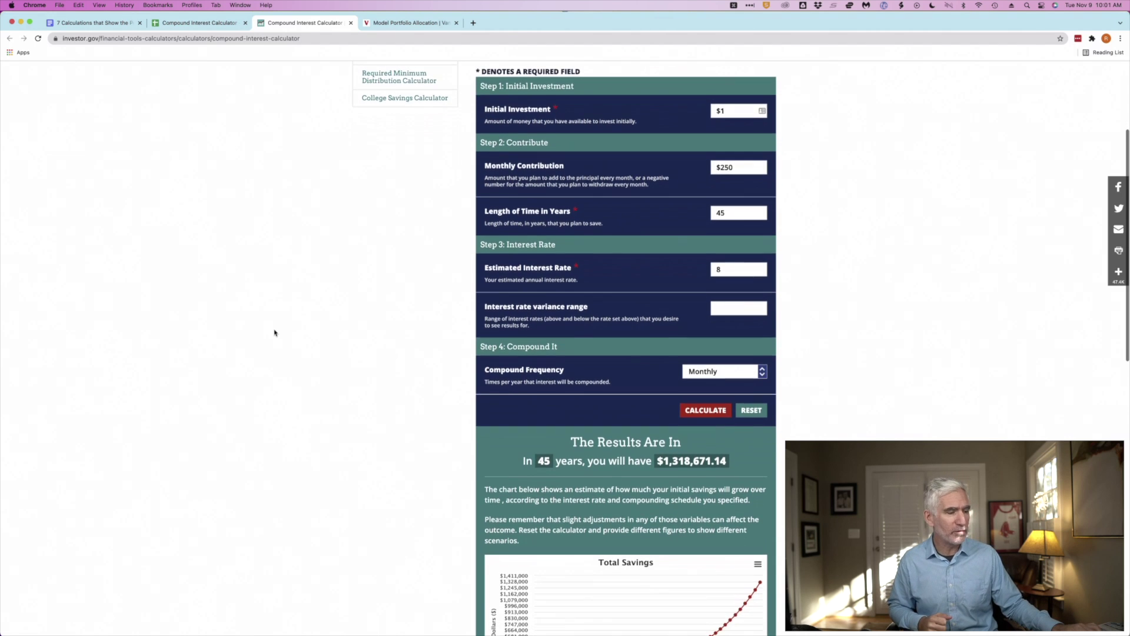
pyautogui.scroll(2, 274, 333)
pyautogui.scroll(1, 325, 280)
pyautogui.doubleClick(749, 210)
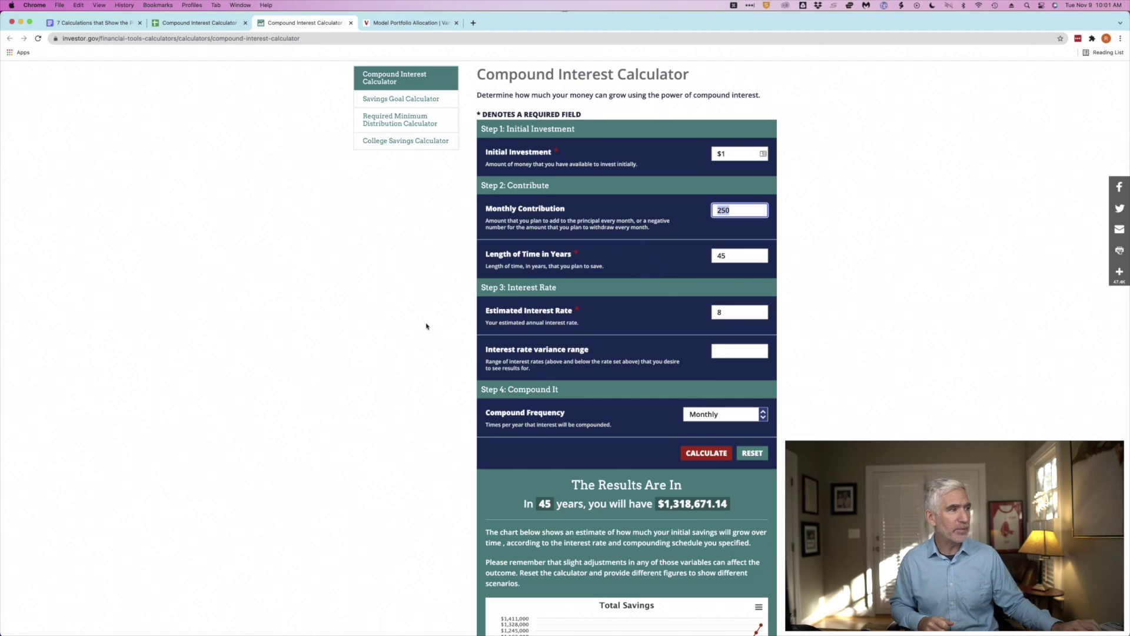
pyautogui.click(350, 352)
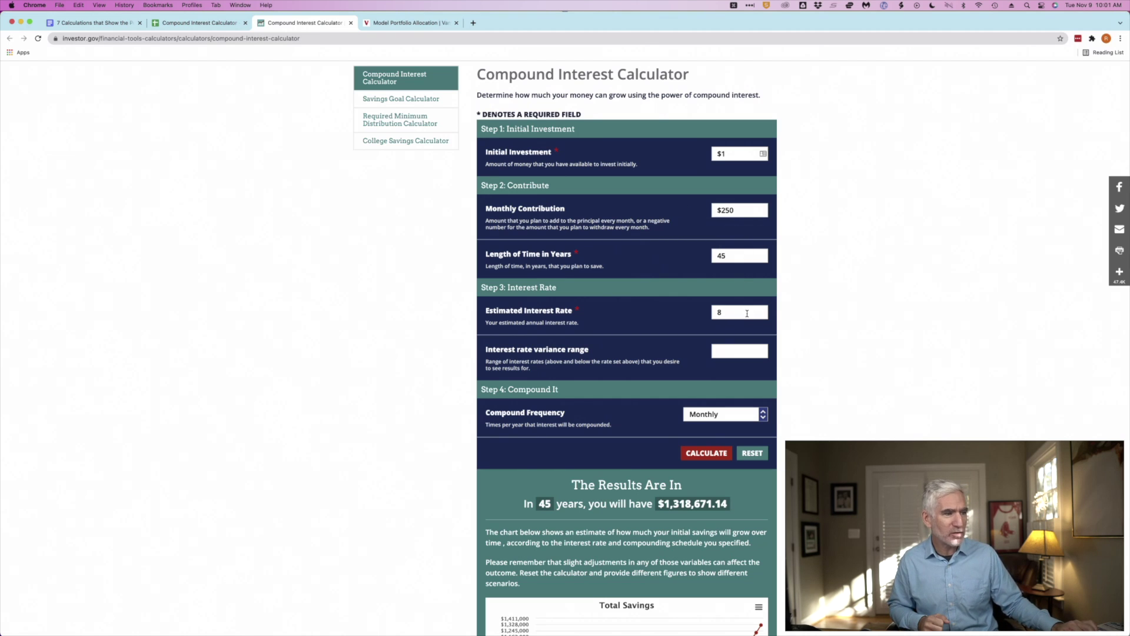
pyautogui.click(748, 313)
pyautogui.scroll(-5, 332, 453)
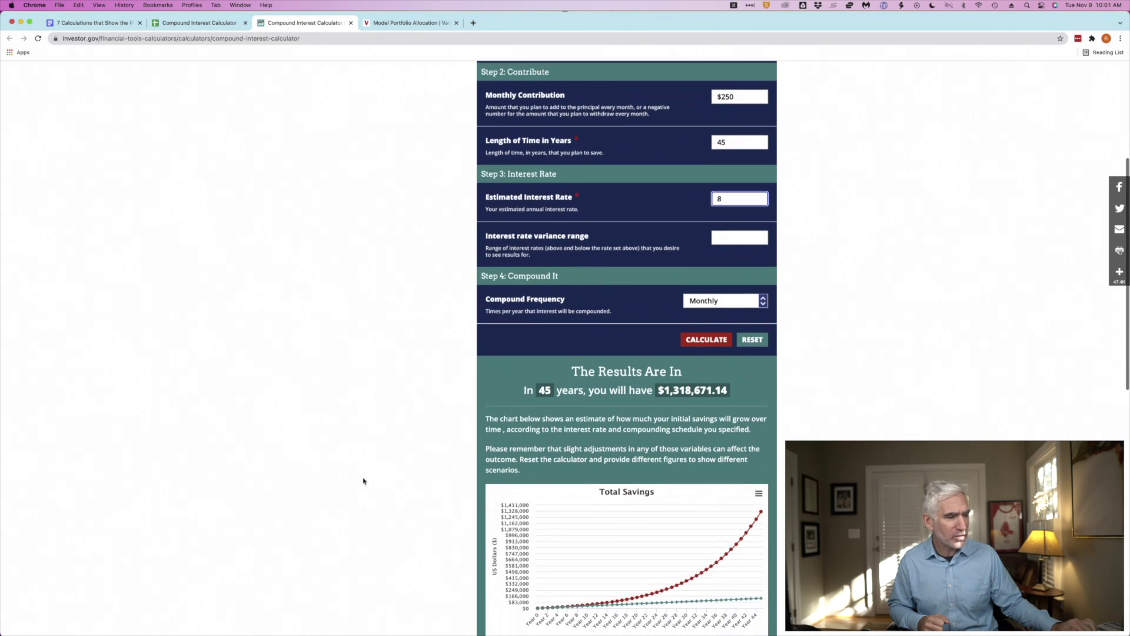
pyautogui.scroll(-2, 364, 481)
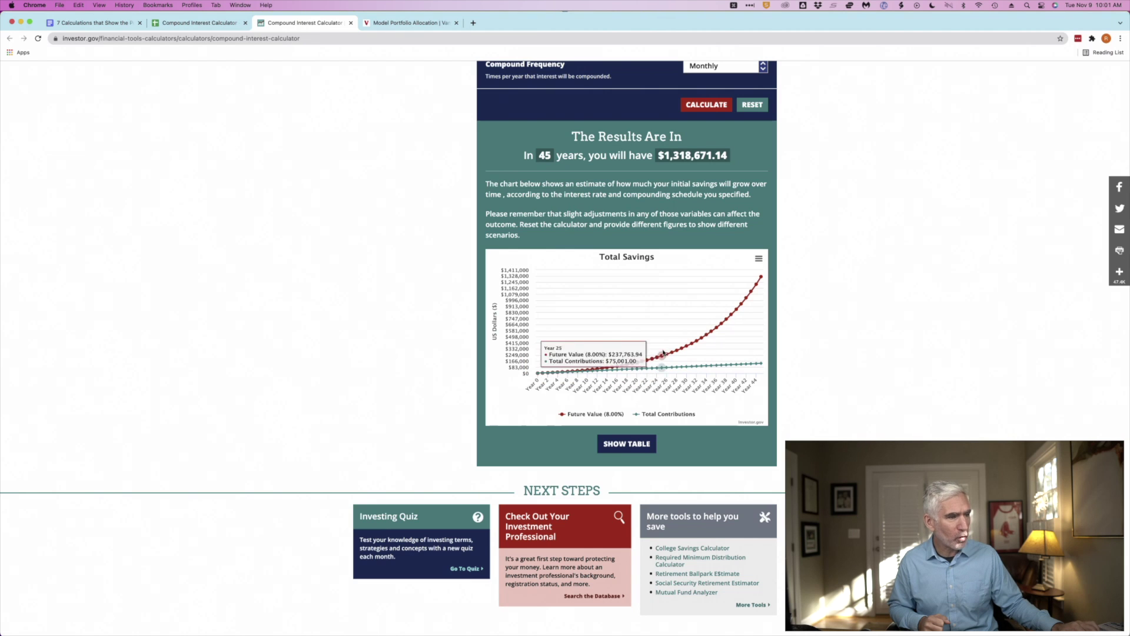
pyautogui.moveTo(723, 313)
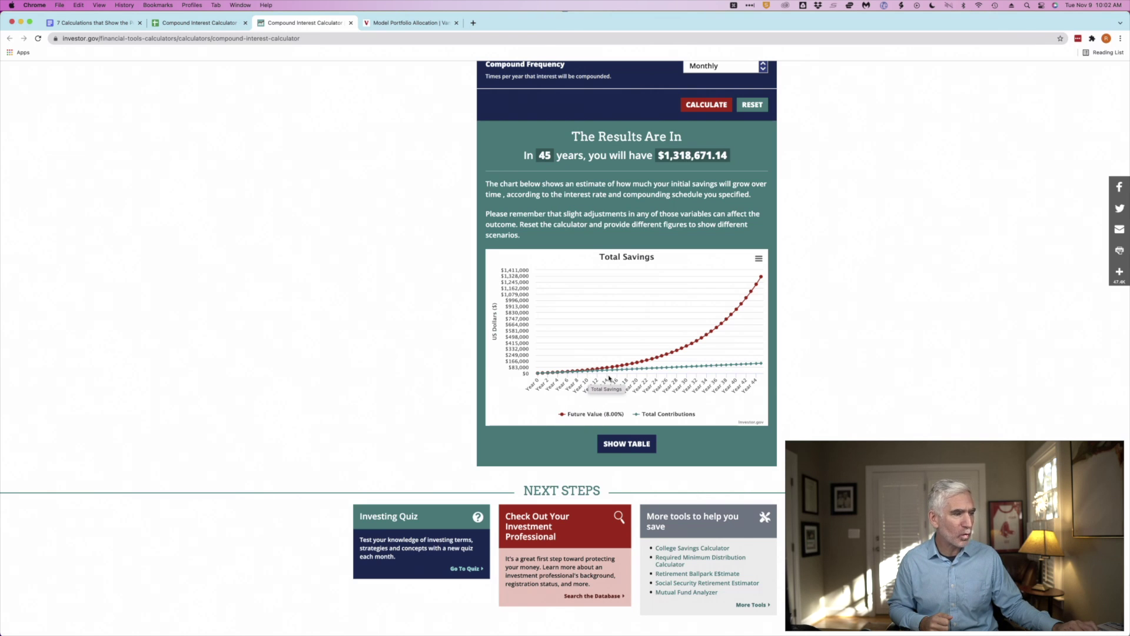
pyautogui.moveTo(606, 369)
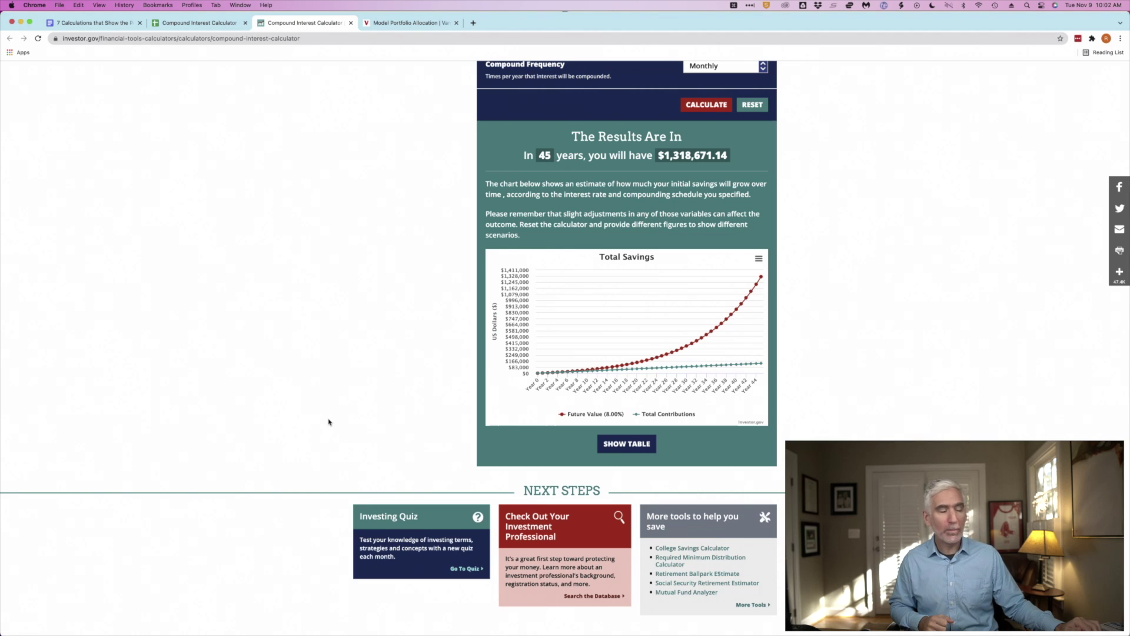
pyautogui.click(201, 28)
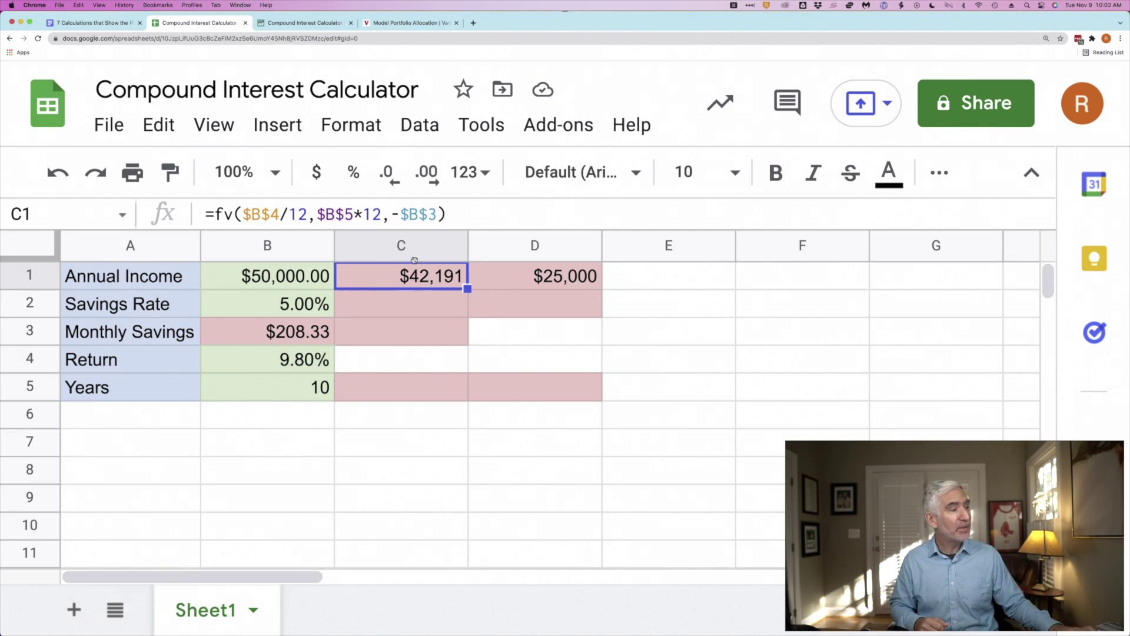
# - Start =fv(9.8%/12,35*12,0,- in C5, using C1's $42,191 as the present value
pyautogui.click(411, 385)
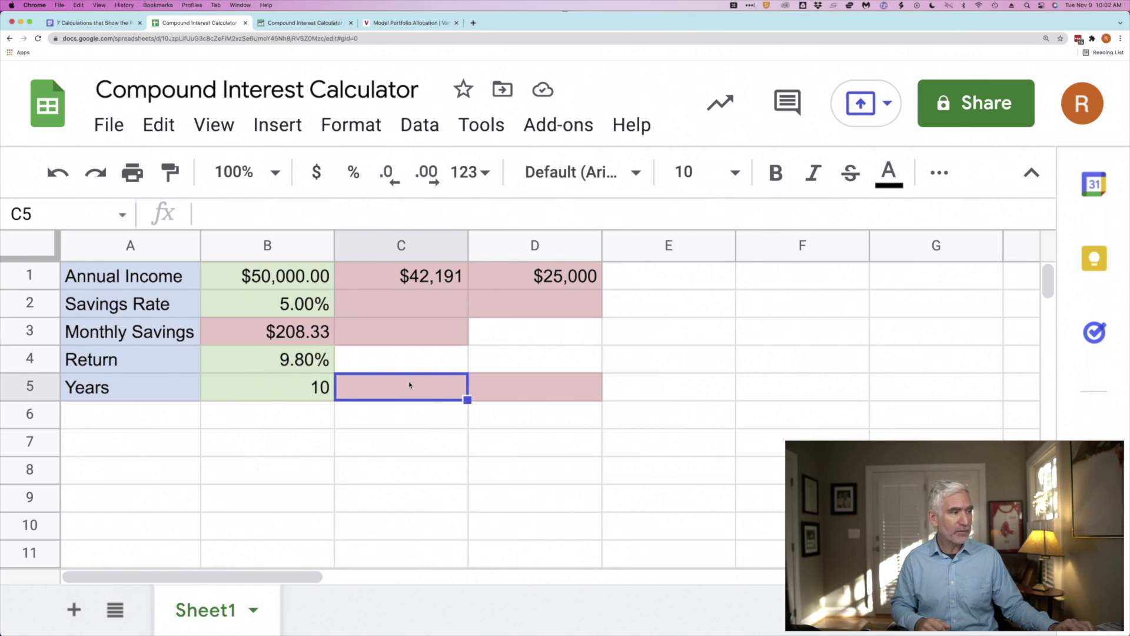
pyautogui.write('=')
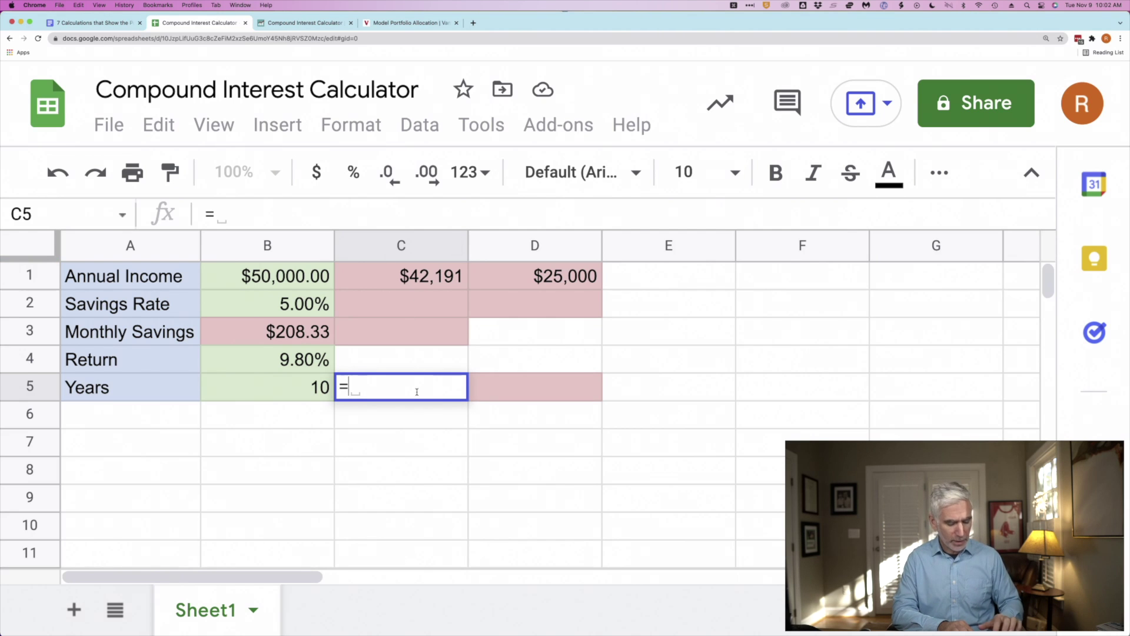
pyautogui.write('fv')
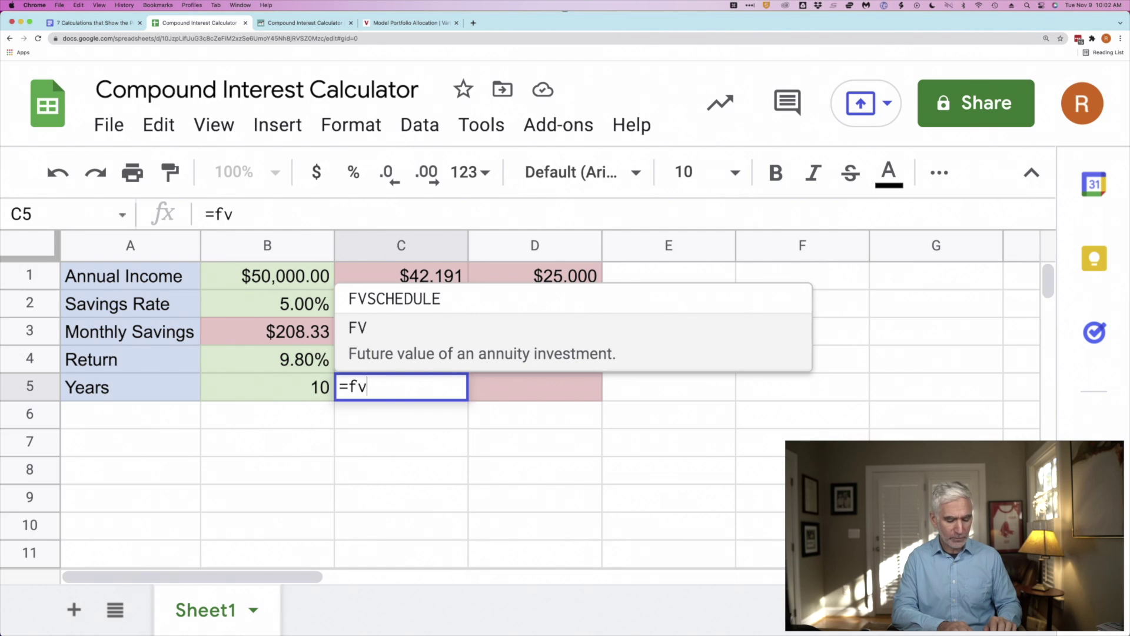
pyautogui.write('(9.')
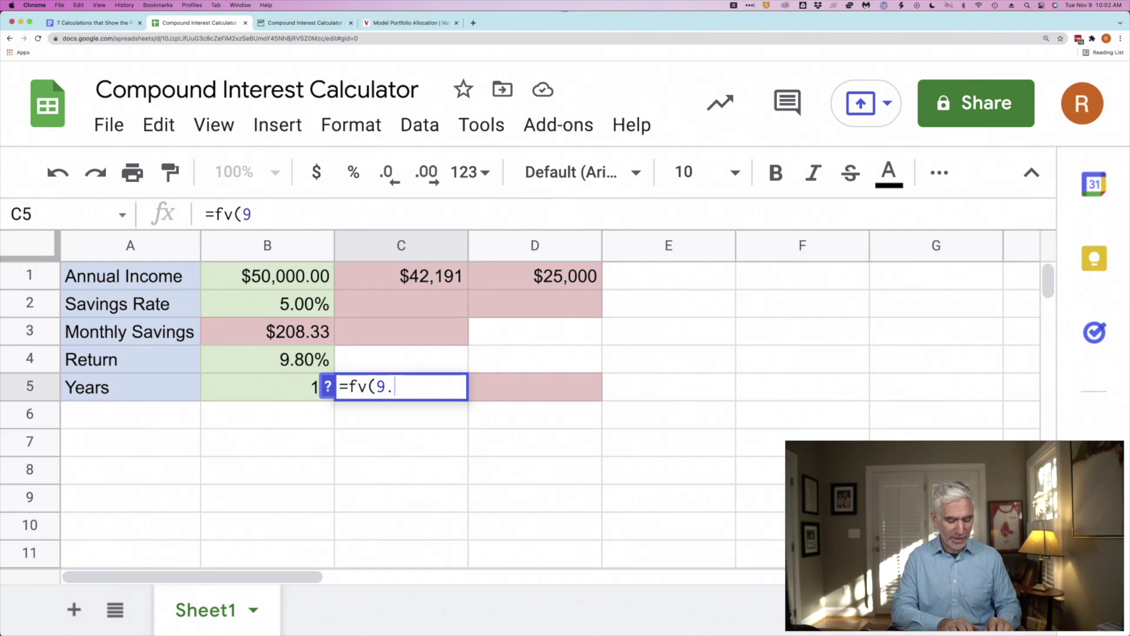
pyautogui.write('8%/12')
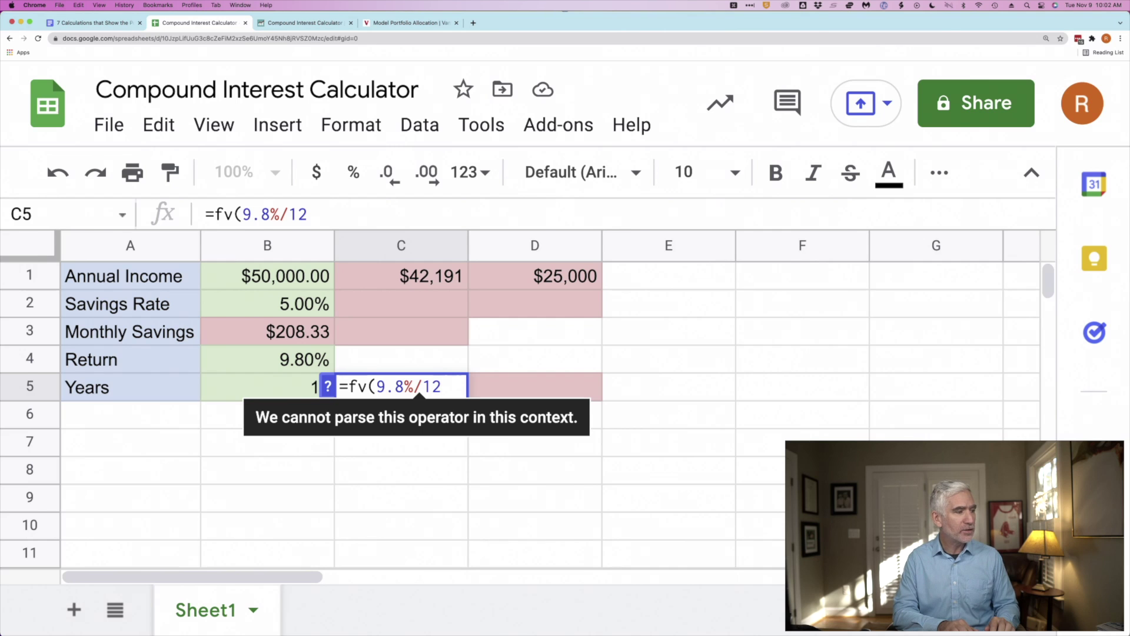
pyautogui.write(',')
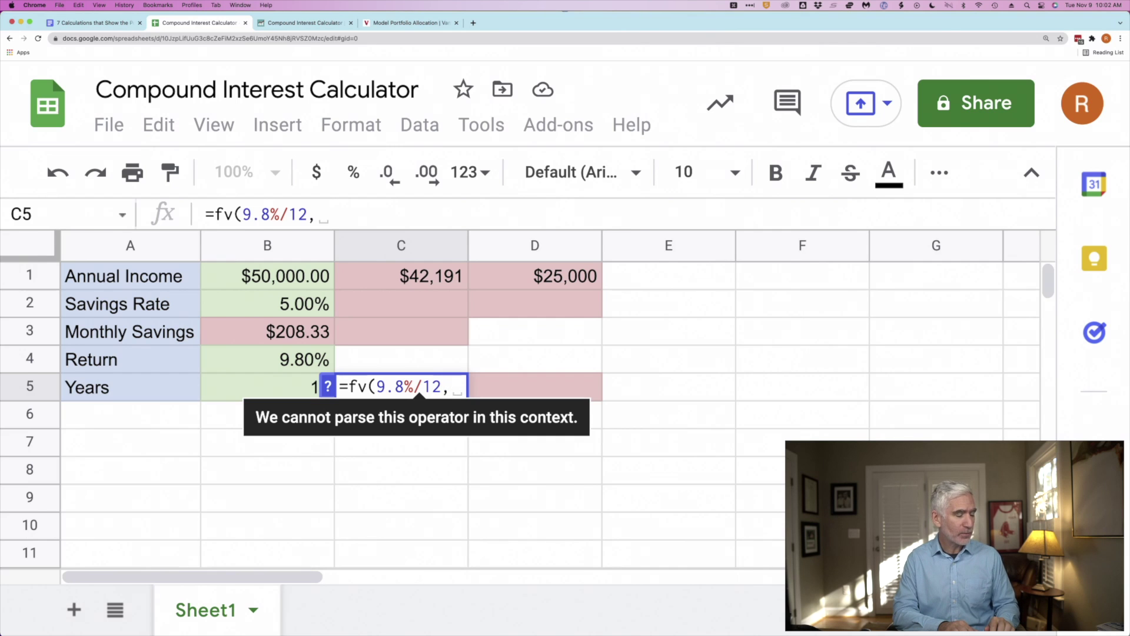
pyautogui.write('35')
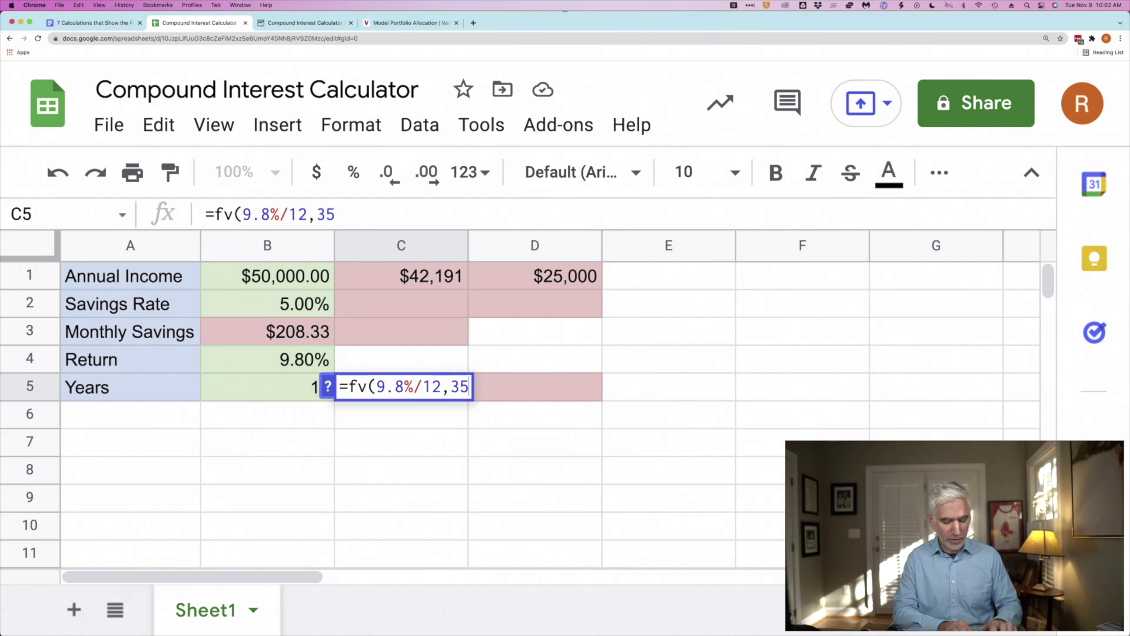
pyautogui.write('*12,')
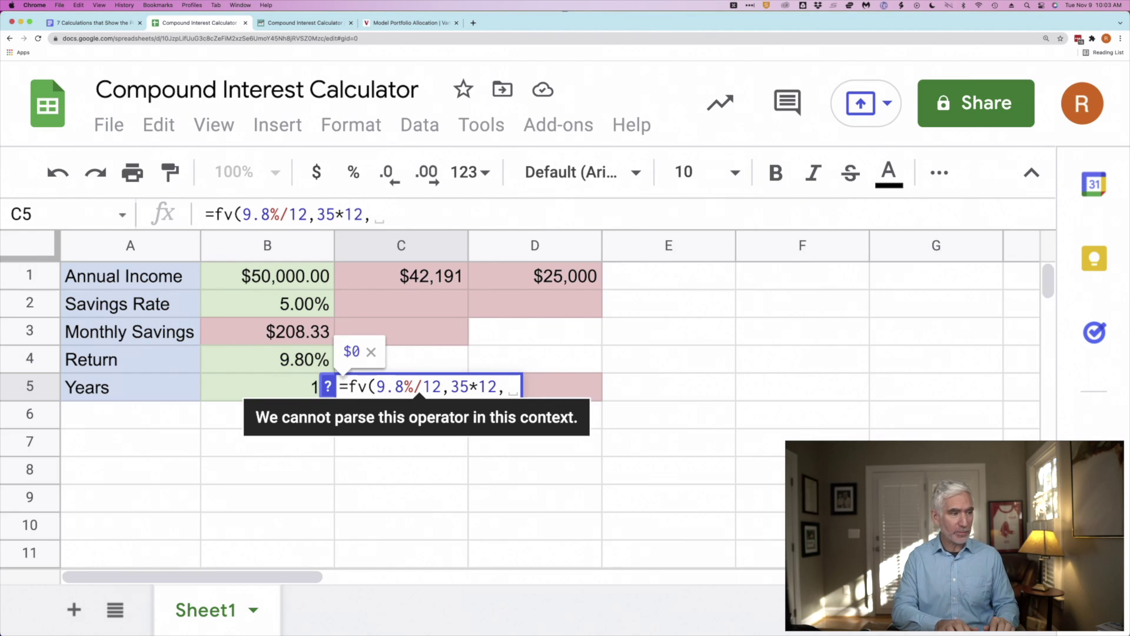
pyautogui.write(' 0,')
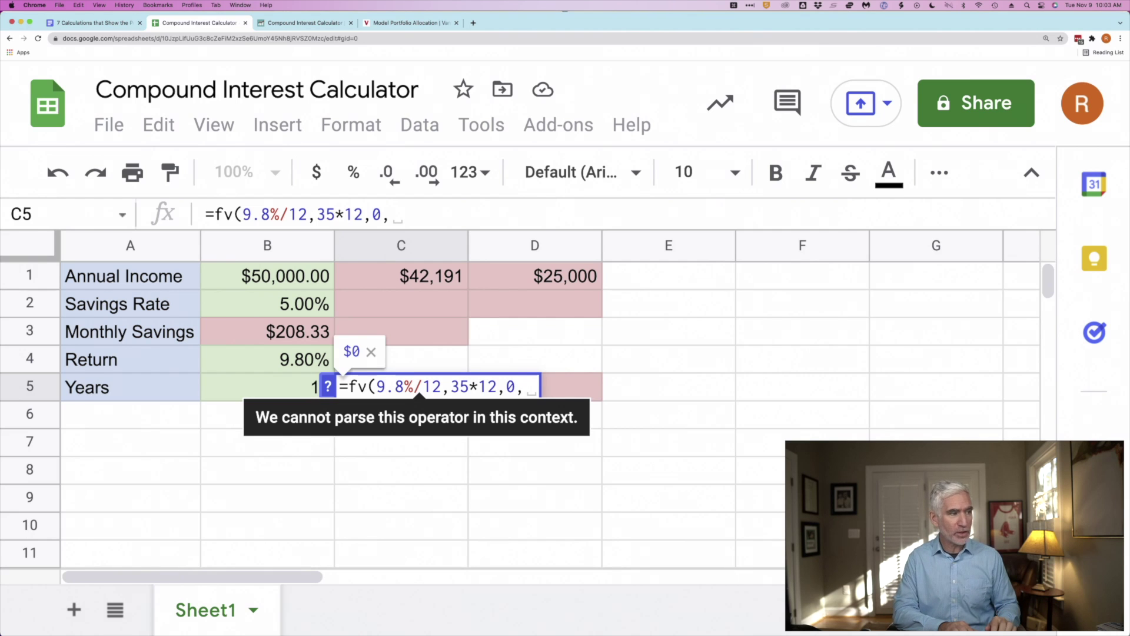
pyautogui.write('-')
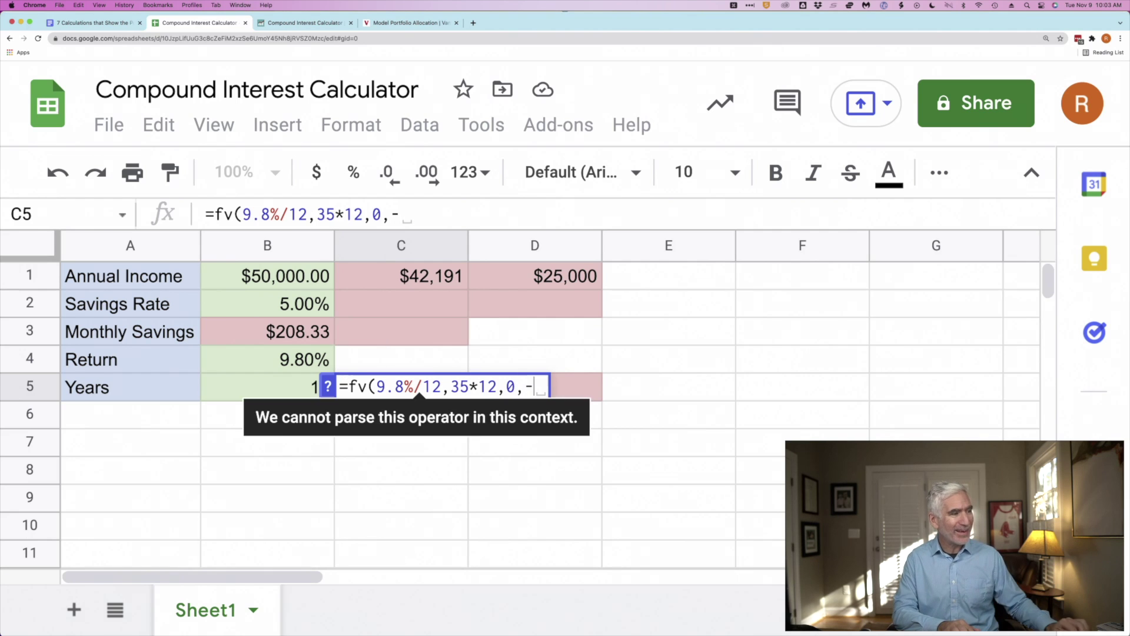
pyautogui.click(386, 272)
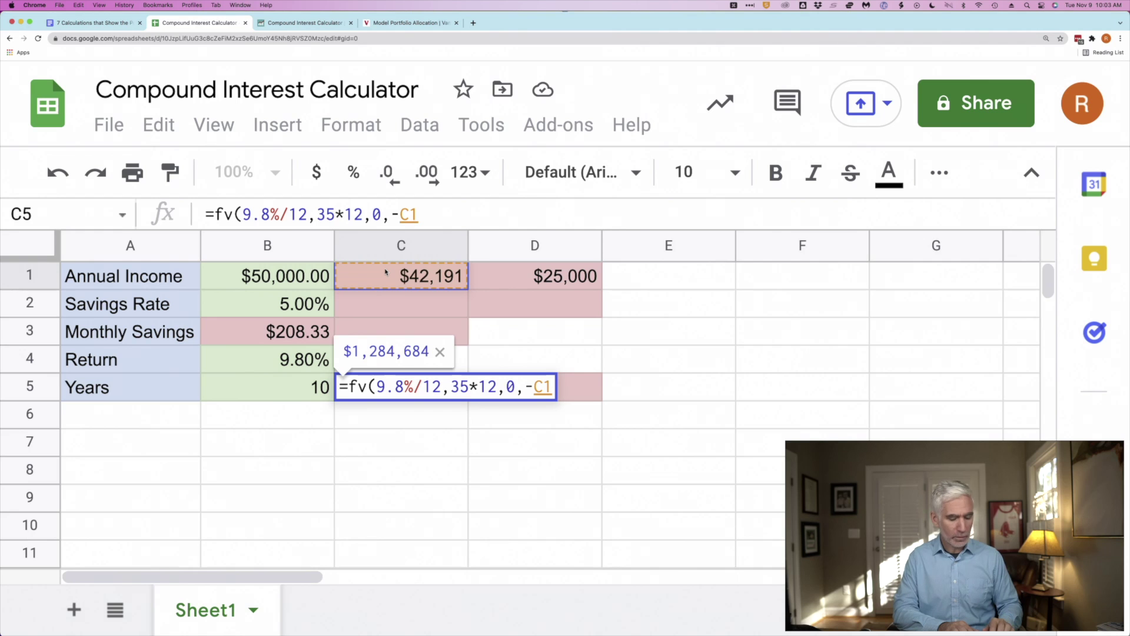
# - Close C5's formula ($1,284,684), then enter =fv(9.8%/12,35*12,-B3) in D5 for $751,263
pyautogui.write(')')
pyautogui.press('Return')
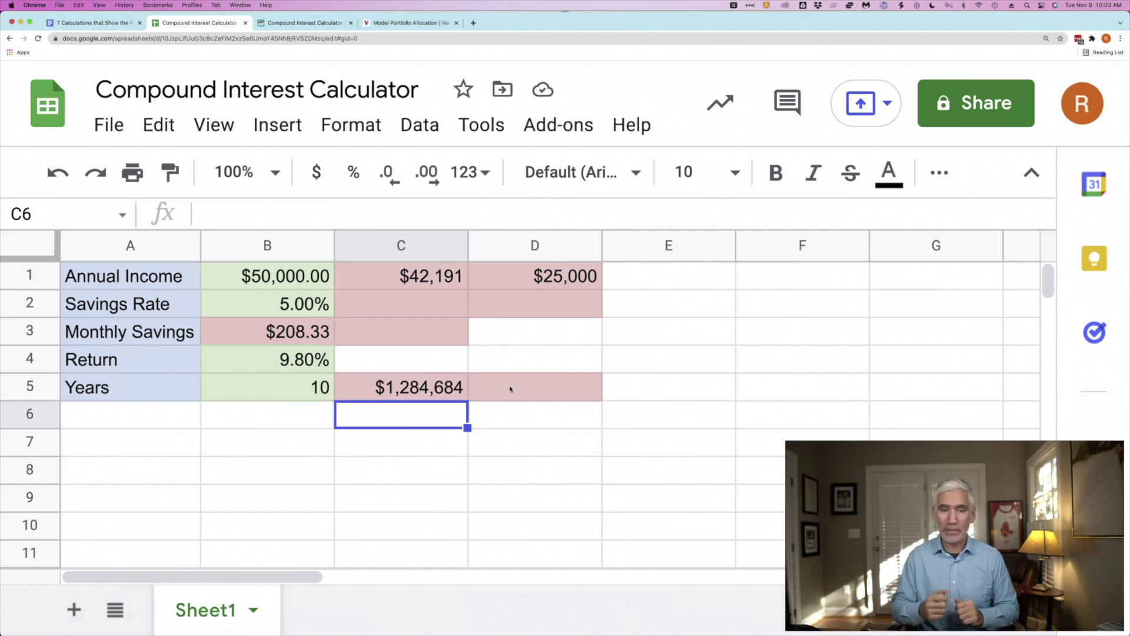
pyautogui.click(510, 390)
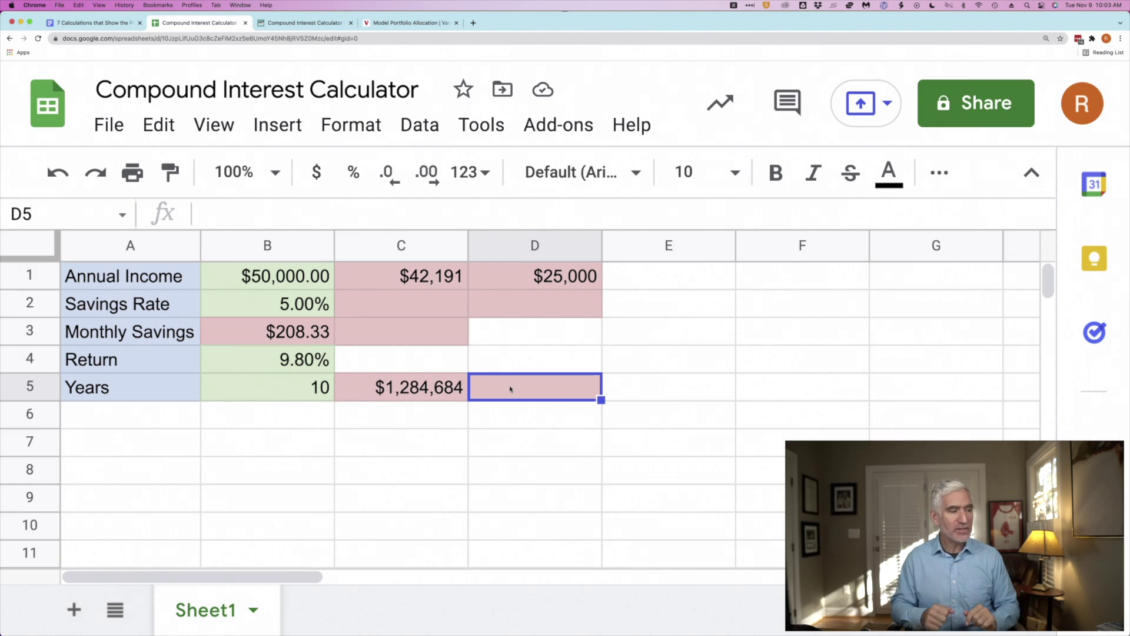
pyautogui.write('=f')
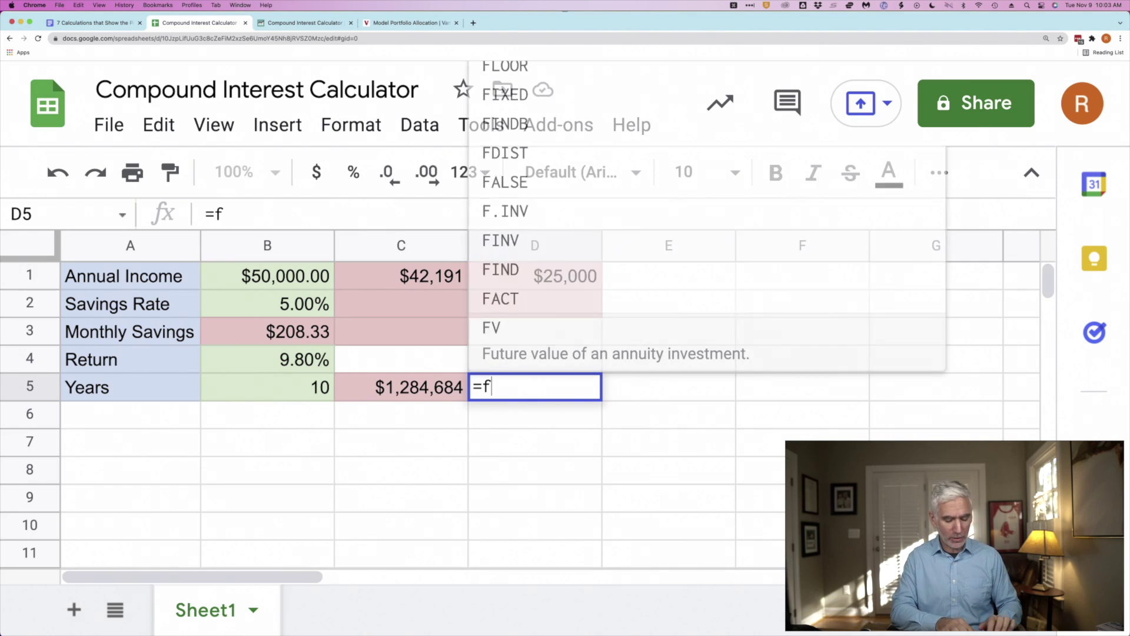
pyautogui.write('v(9')
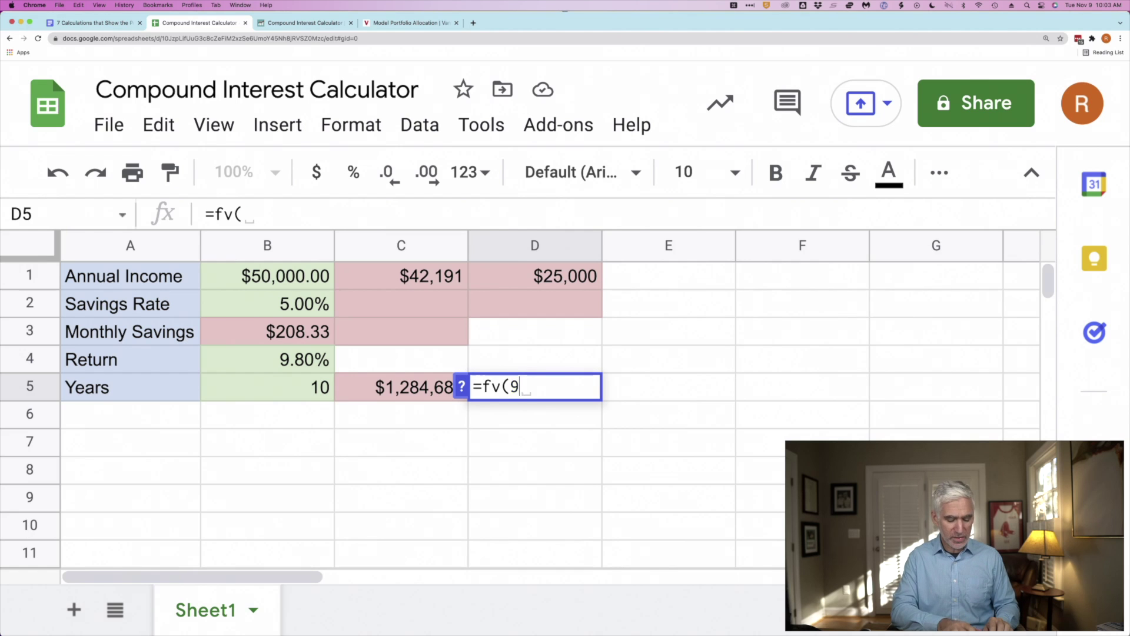
pyautogui.write('.8%/12,')
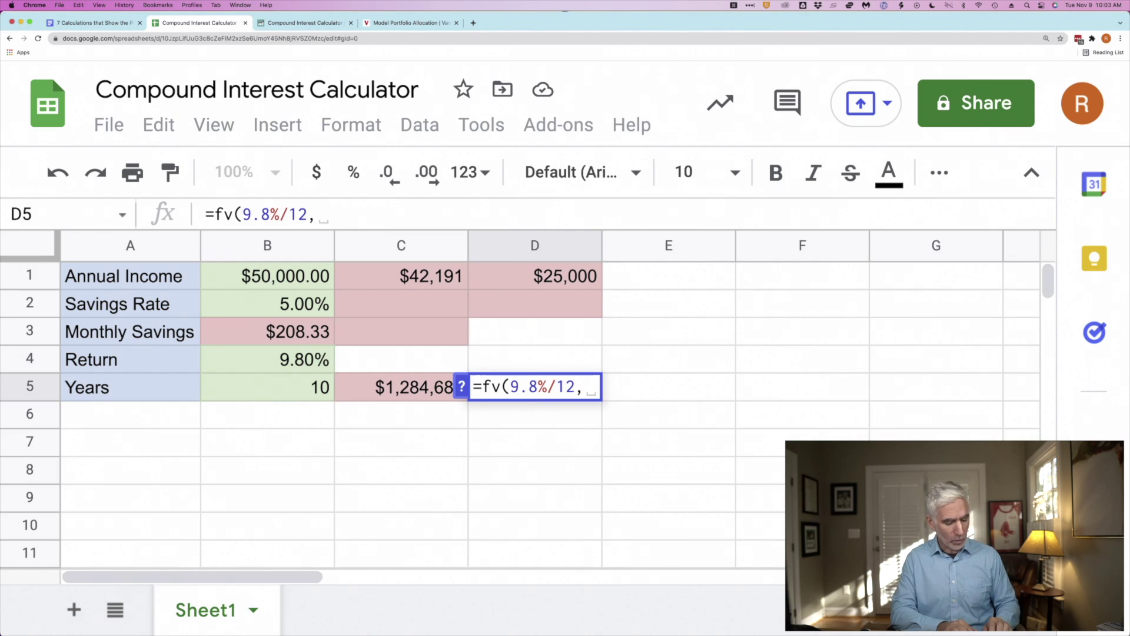
pyautogui.write('35*')
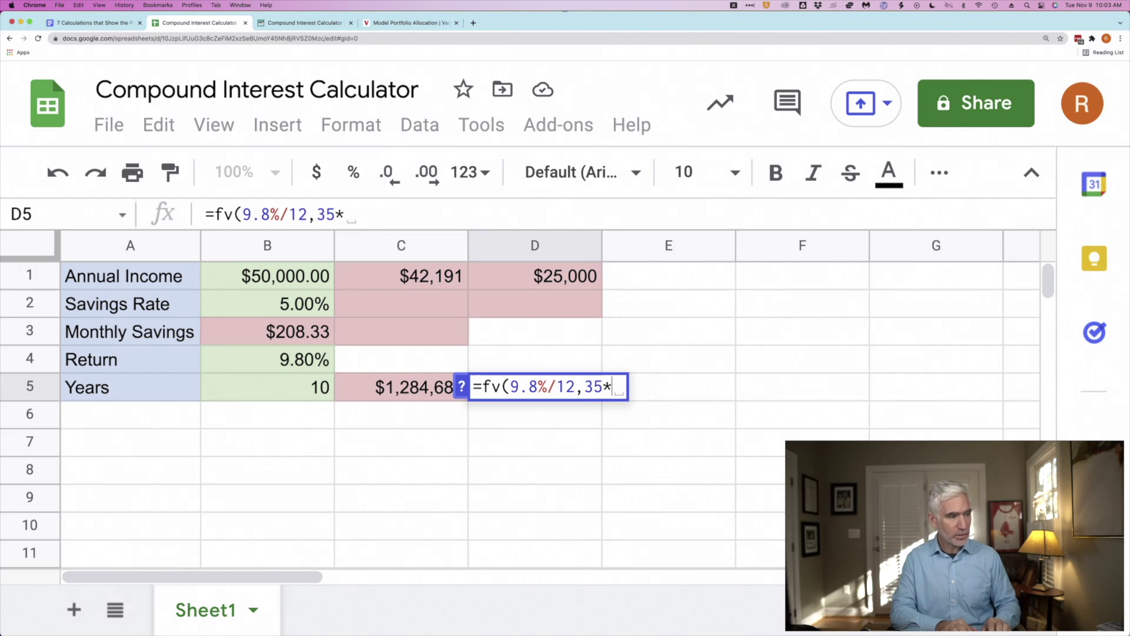
pyautogui.write('12,')
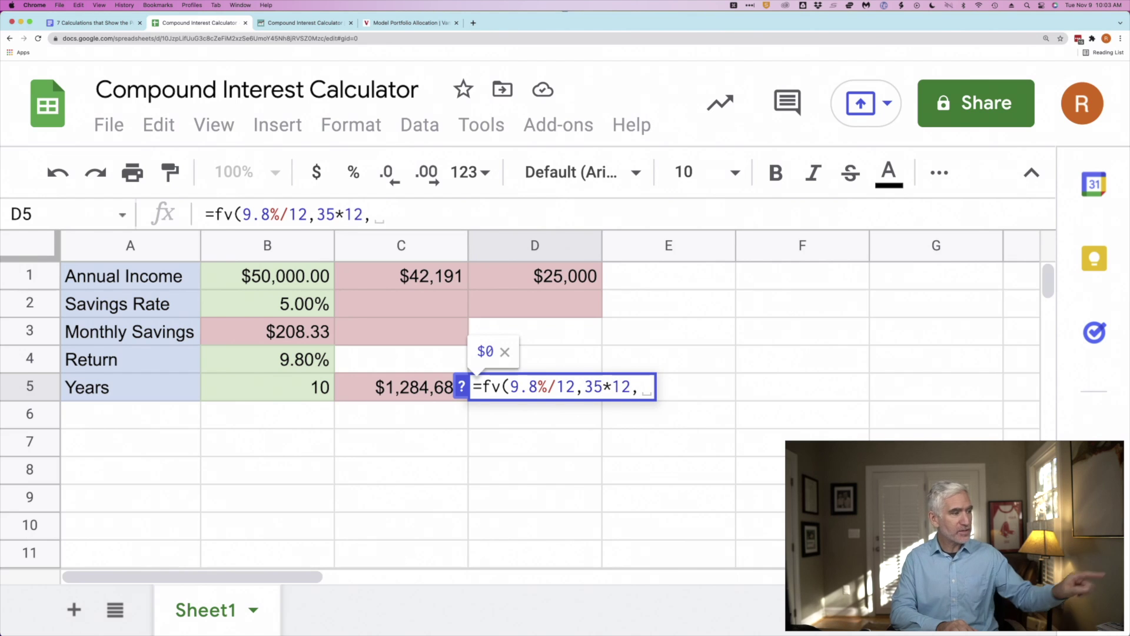
pyautogui.write('-')
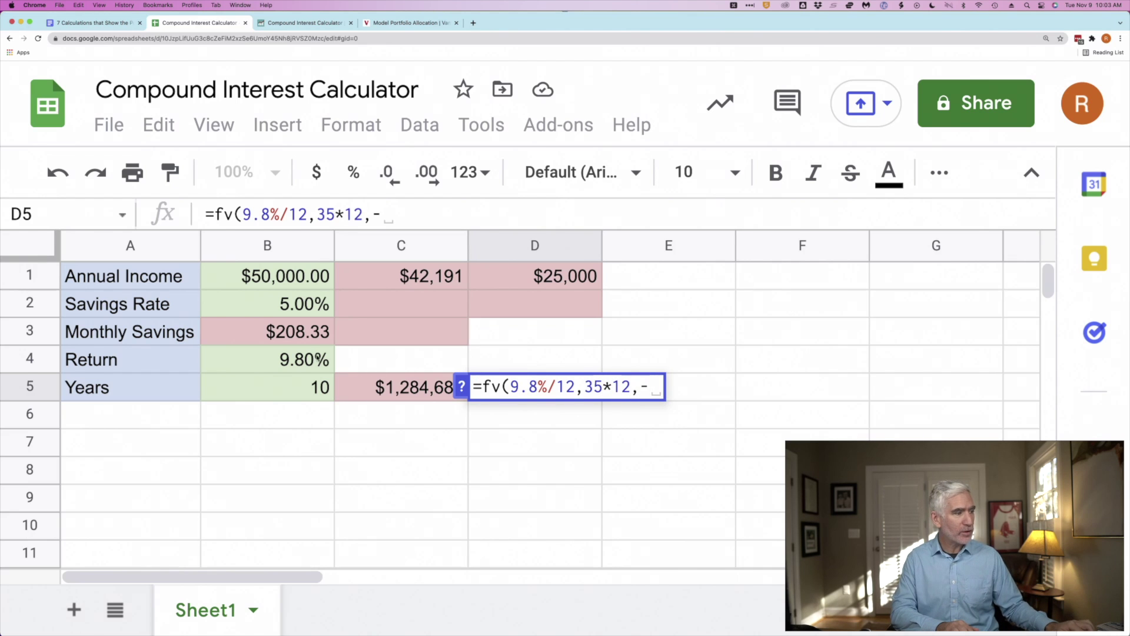
pyautogui.click(309, 335)
pyautogui.write(')')
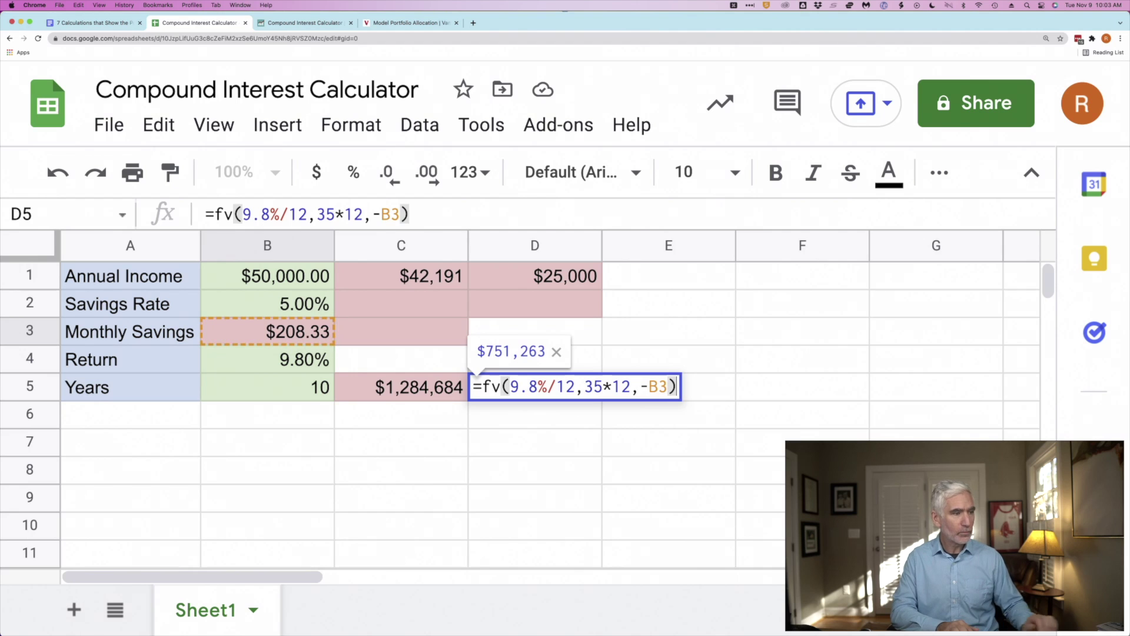
pyautogui.press('Return')
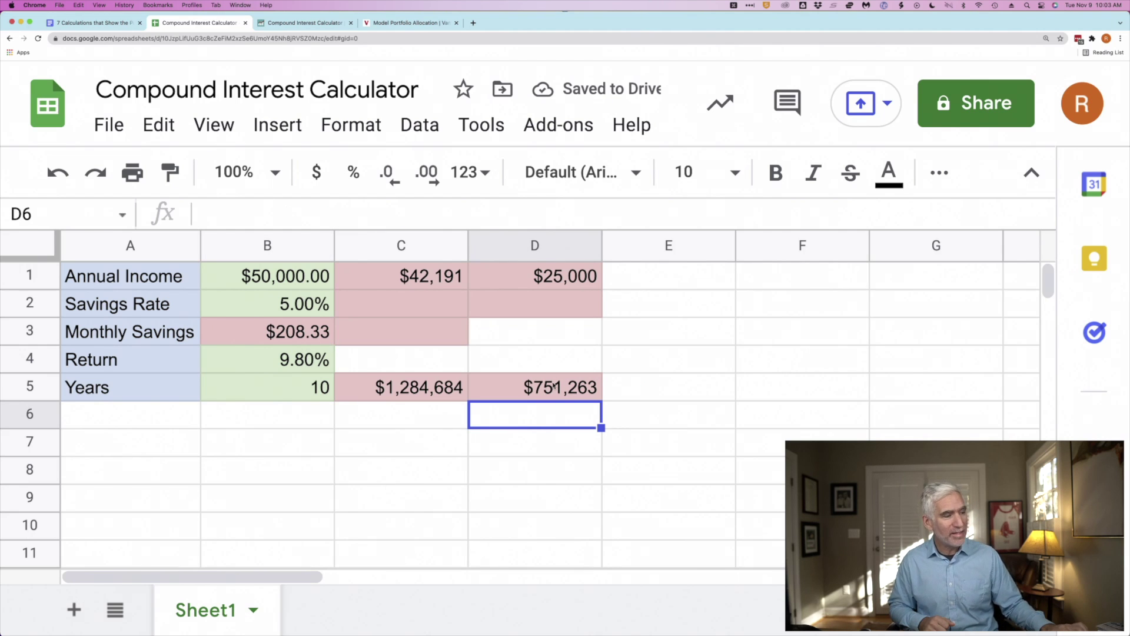
# - Enter =B3*12*35 in D6 for $87,500 of 35-year contributions
pyautogui.click(554, 385)
pyautogui.click(522, 414)
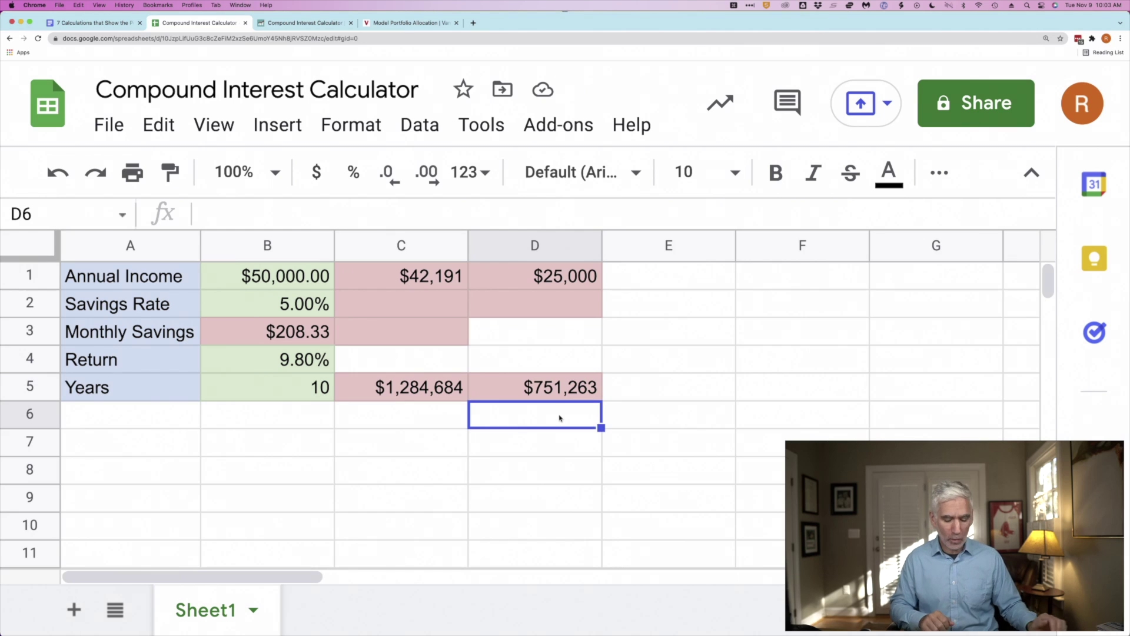
pyautogui.write('=')
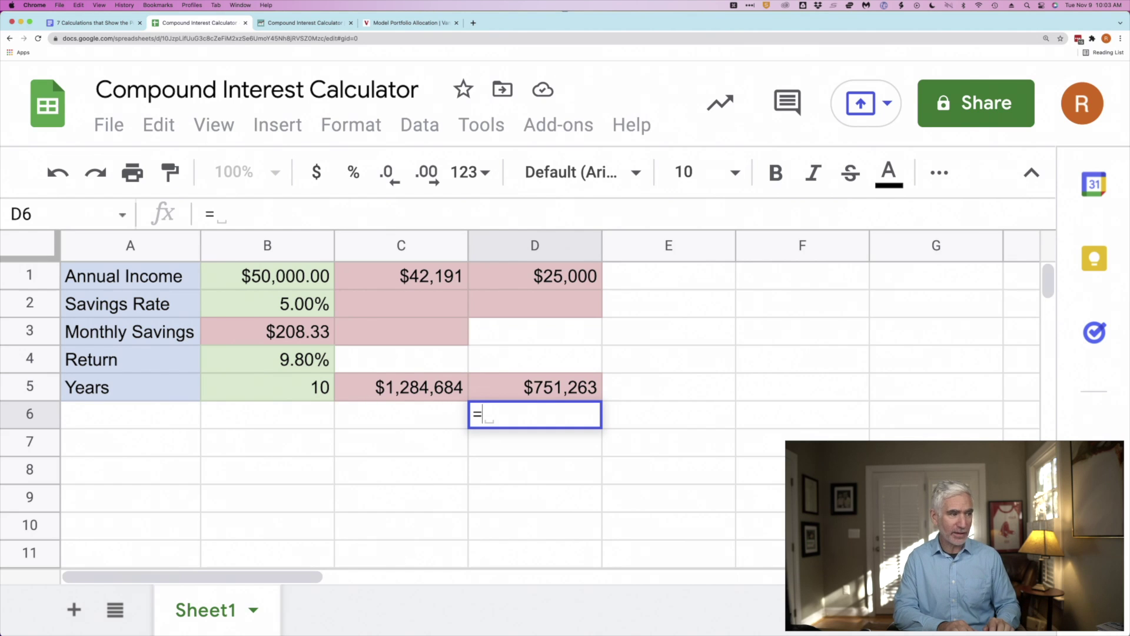
pyautogui.write('2')
pyautogui.press('BackSpace')
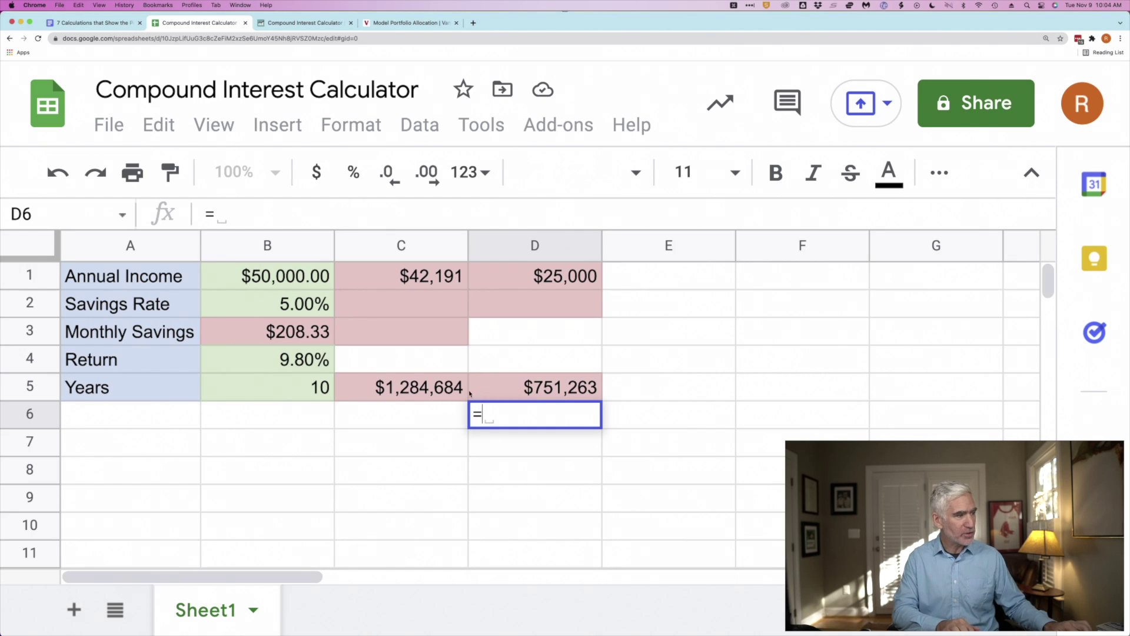
pyautogui.click(279, 334)
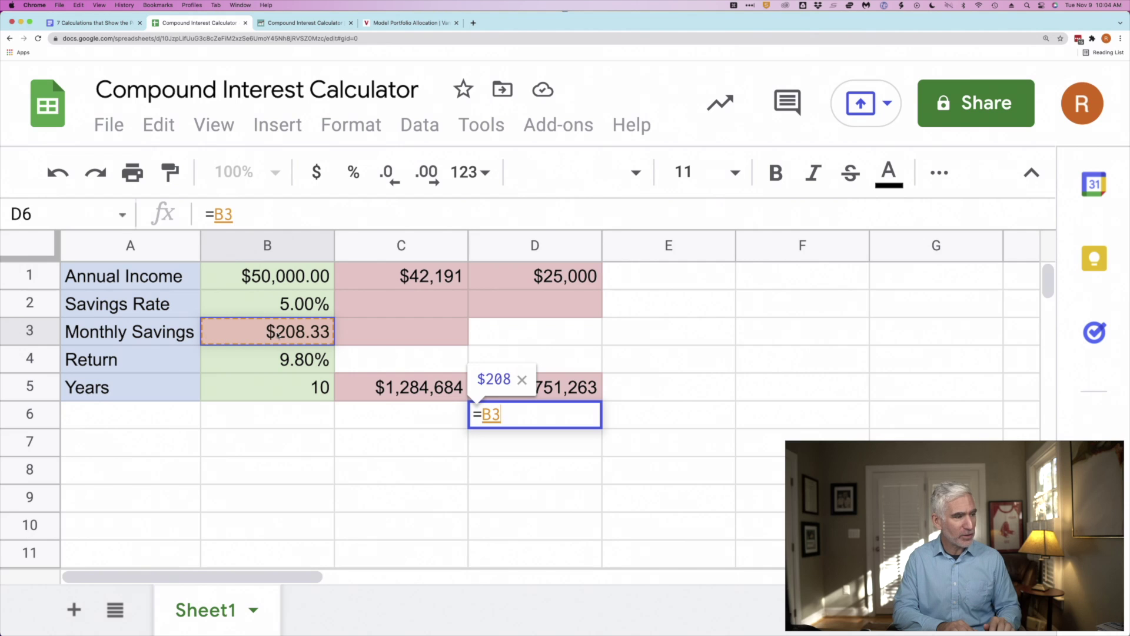
pyautogui.write('*12')
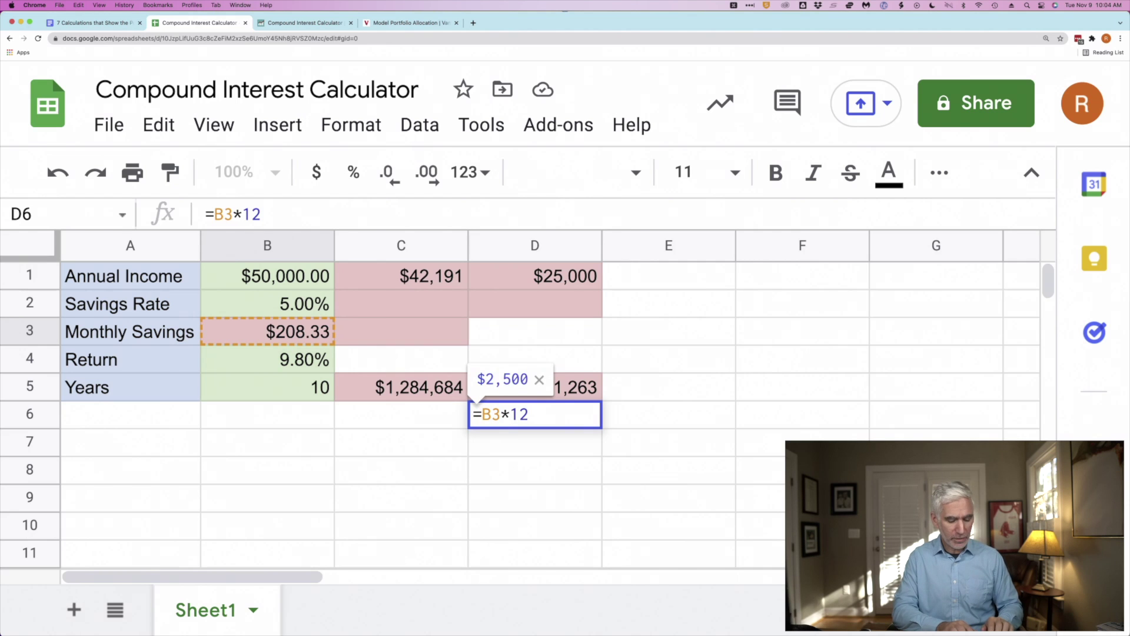
pyautogui.write('*35')
pyautogui.press('Return')
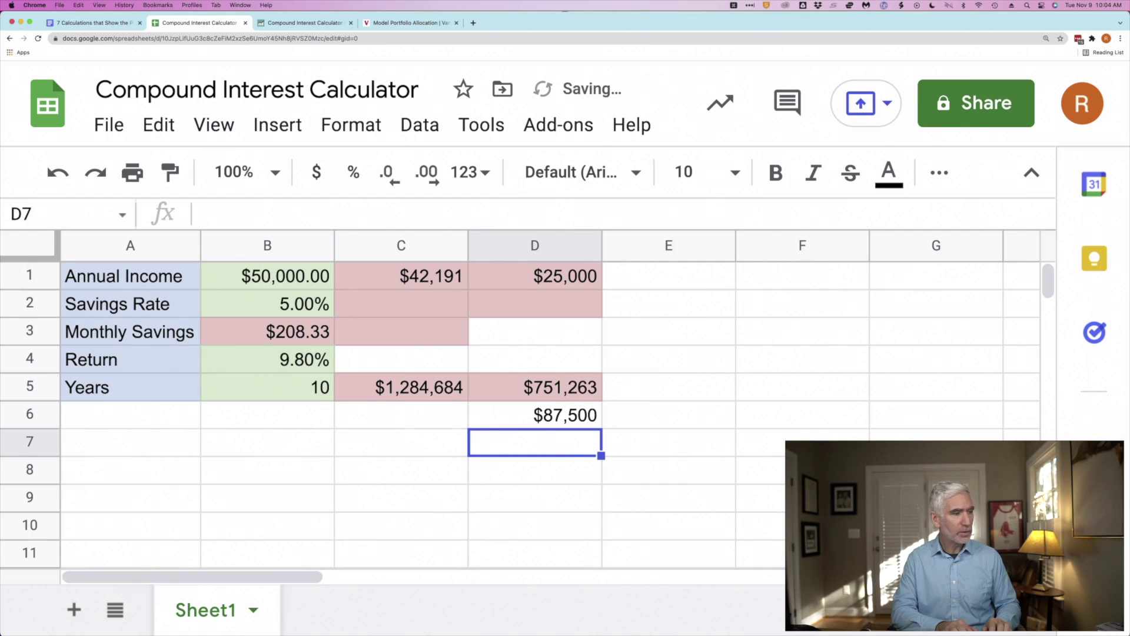
# - Enter =B3*12*10 in C6 for $25,000 of 10-year contributions
pyautogui.click(400, 413)
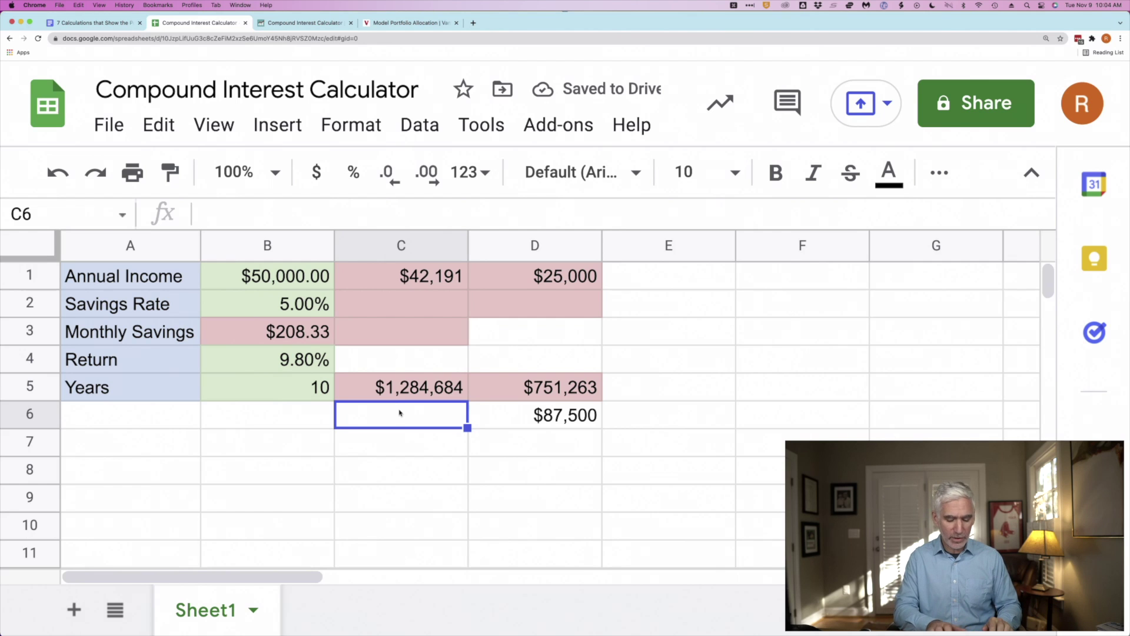
pyautogui.write('=')
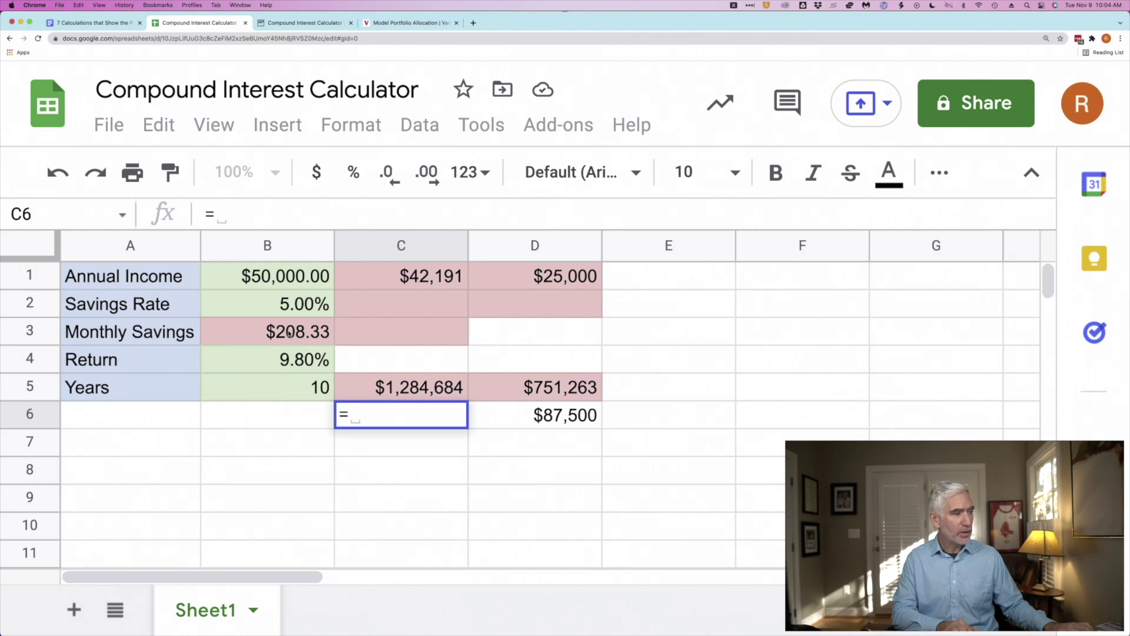
pyautogui.click(289, 334)
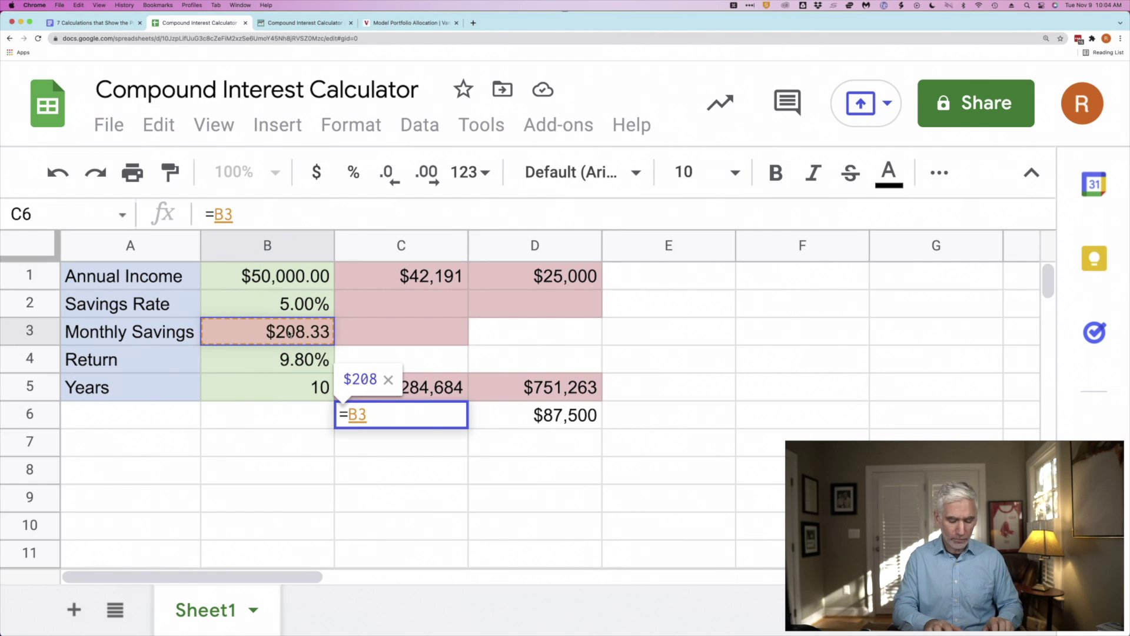
pyautogui.write('*12*')
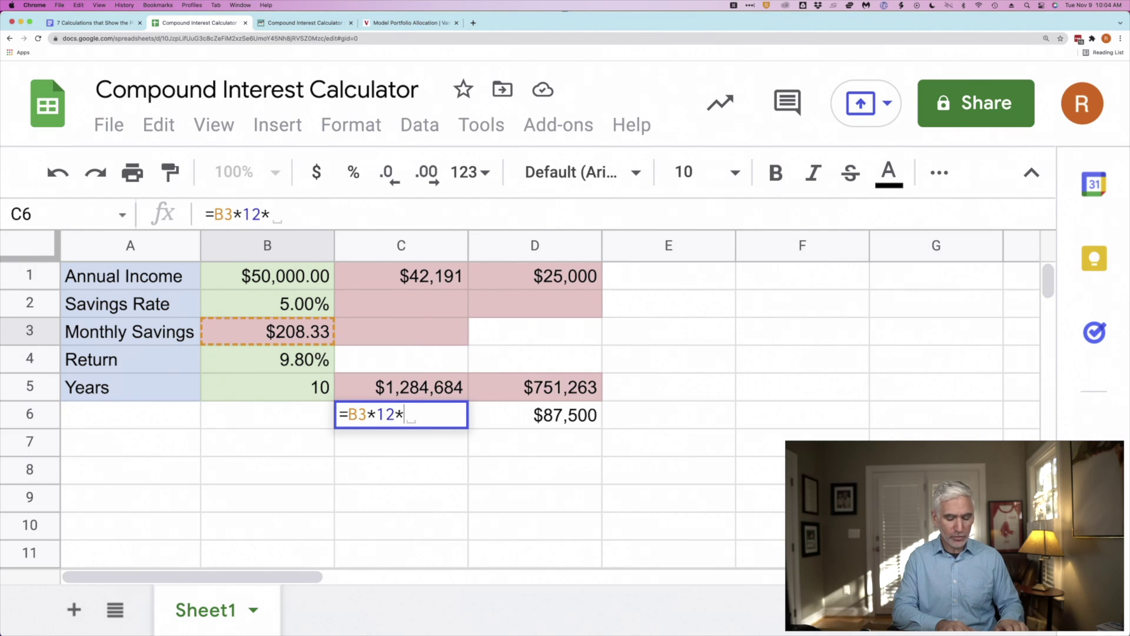
pyautogui.write('10')
pyautogui.press('Return')
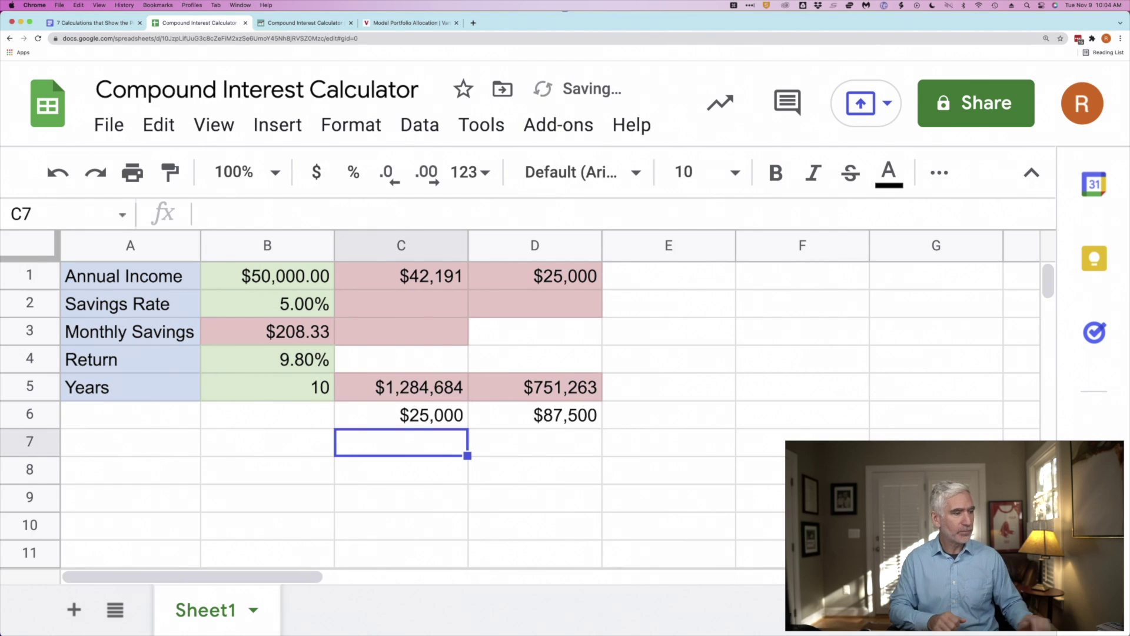
pyautogui.click(579, 415)
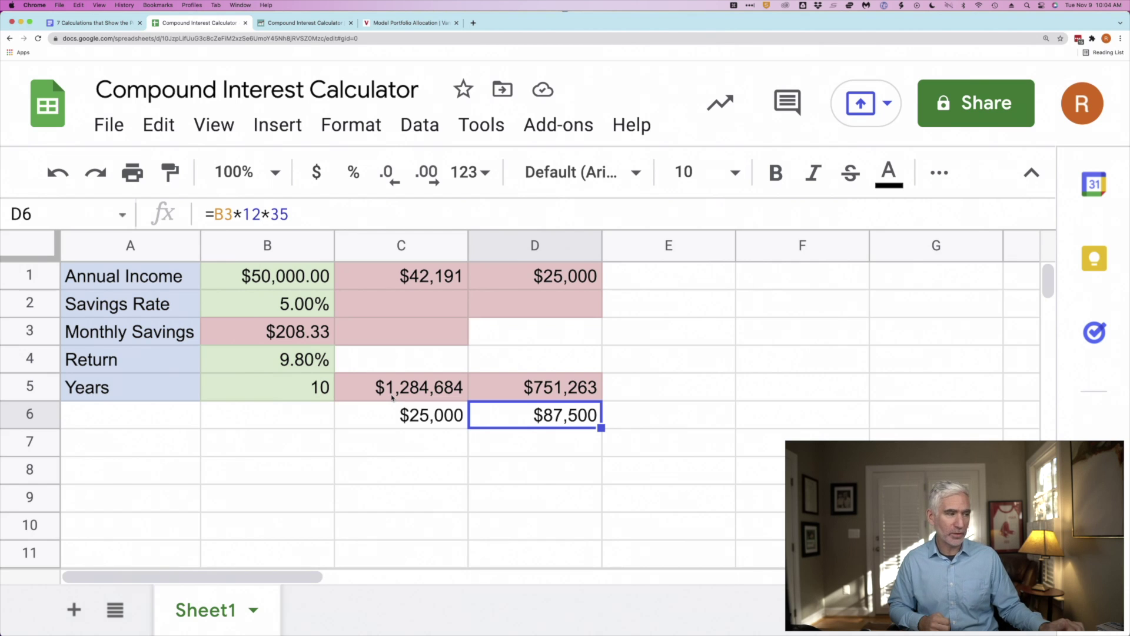
pyautogui.click(398, 415)
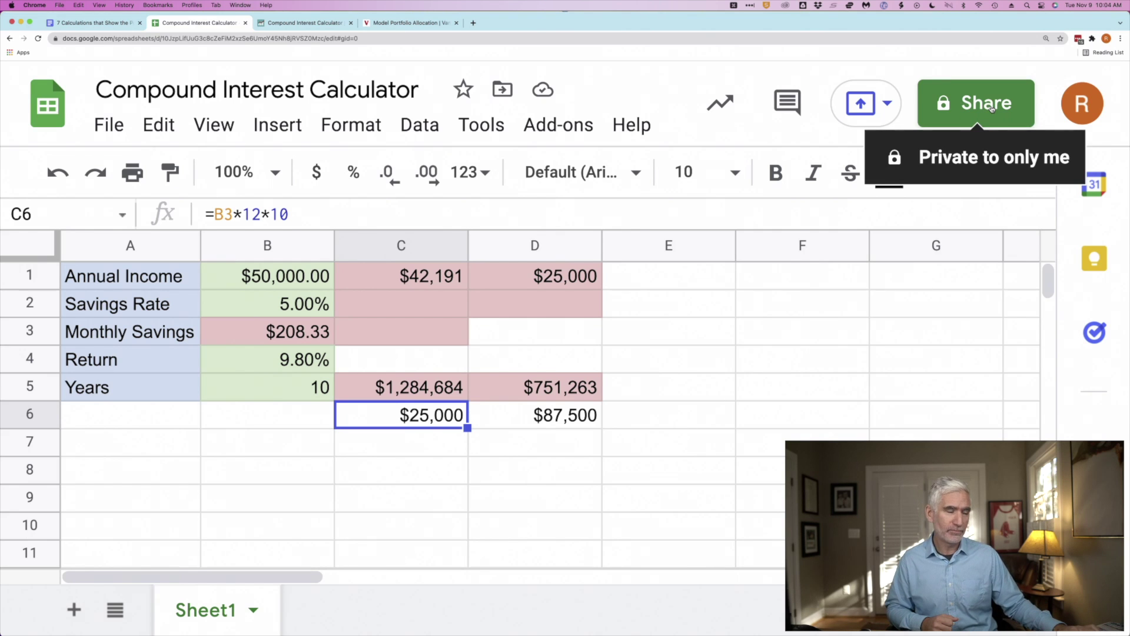
pyautogui.click(108, 126)
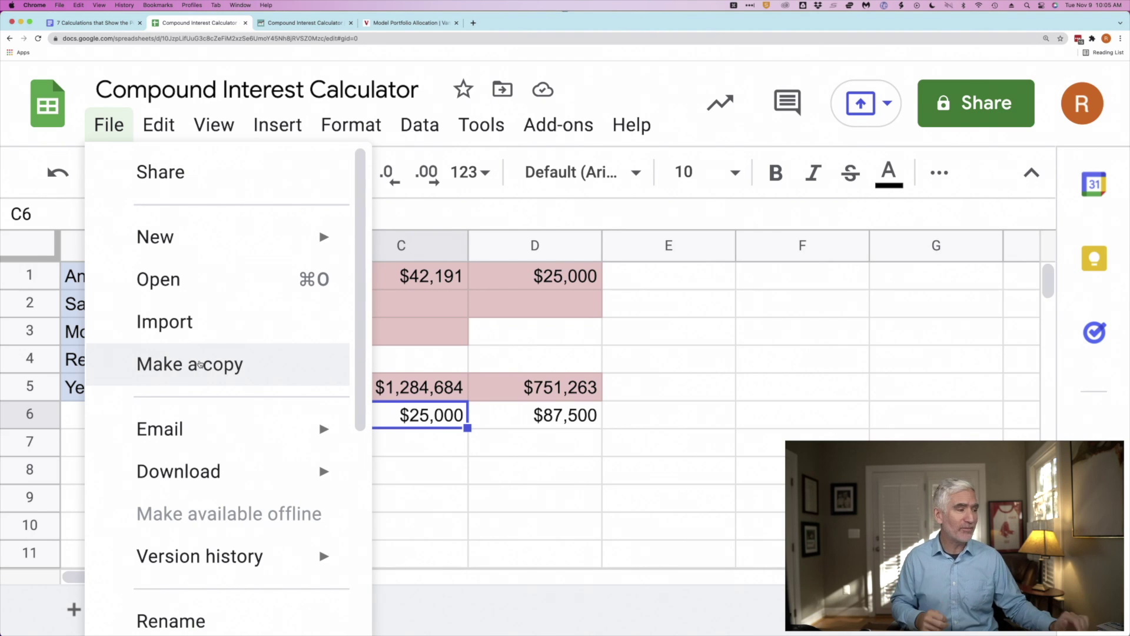
pyautogui.click(703, 281)
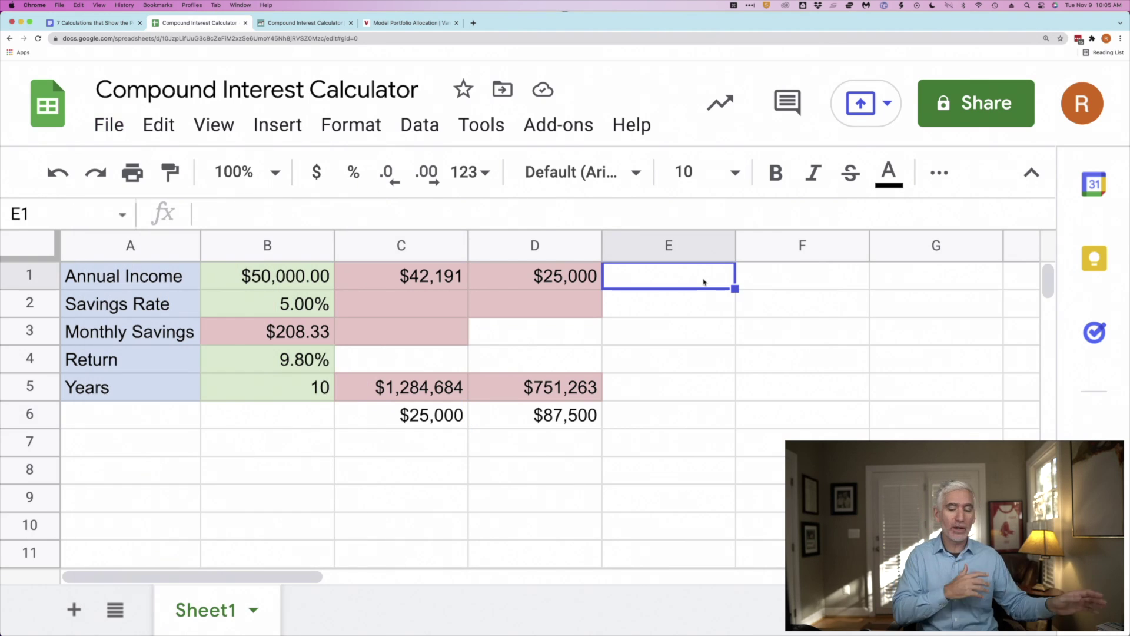